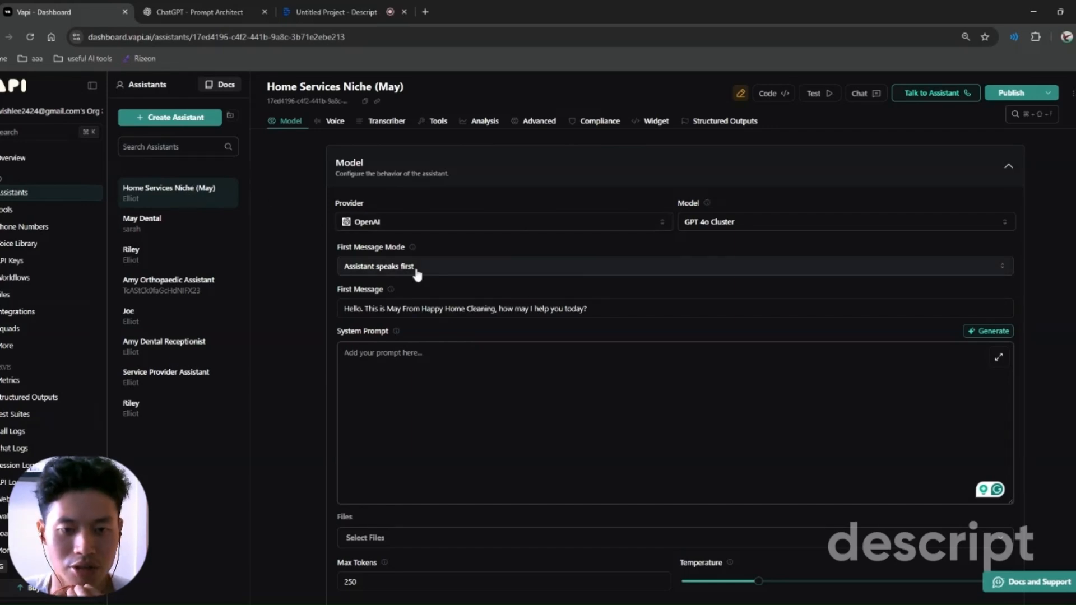
scroll(415, 271, up, 2)
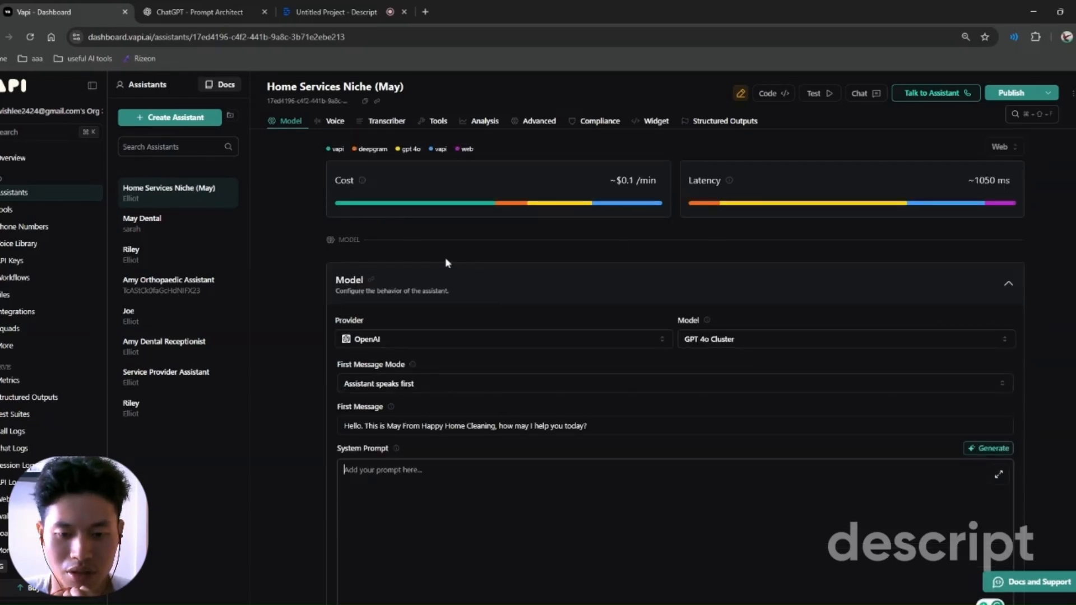
click(504, 340)
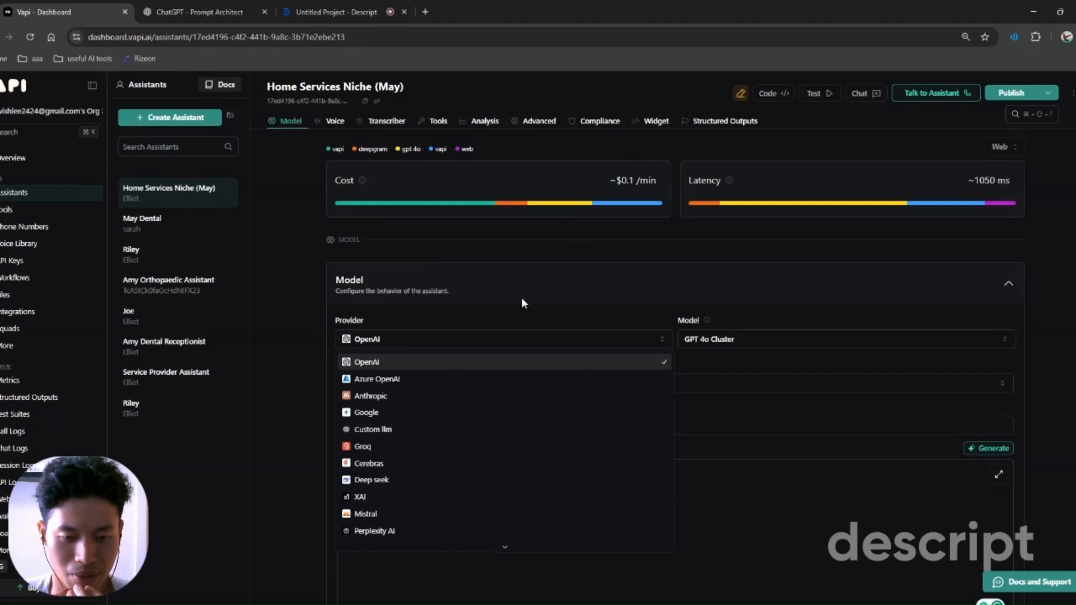
click(313, 311)
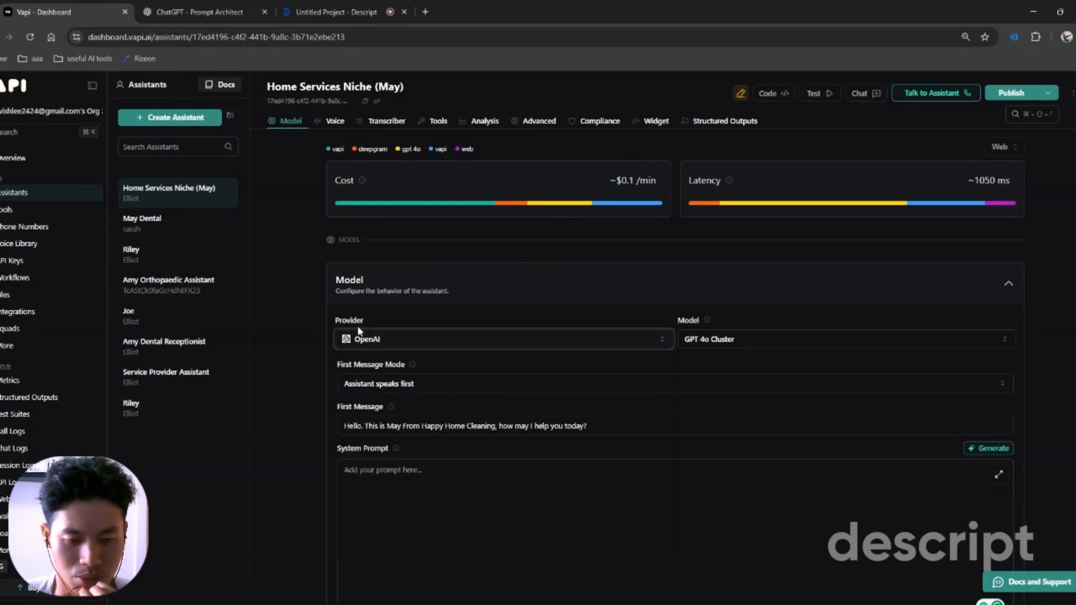
click(383, 340)
click(301, 317)
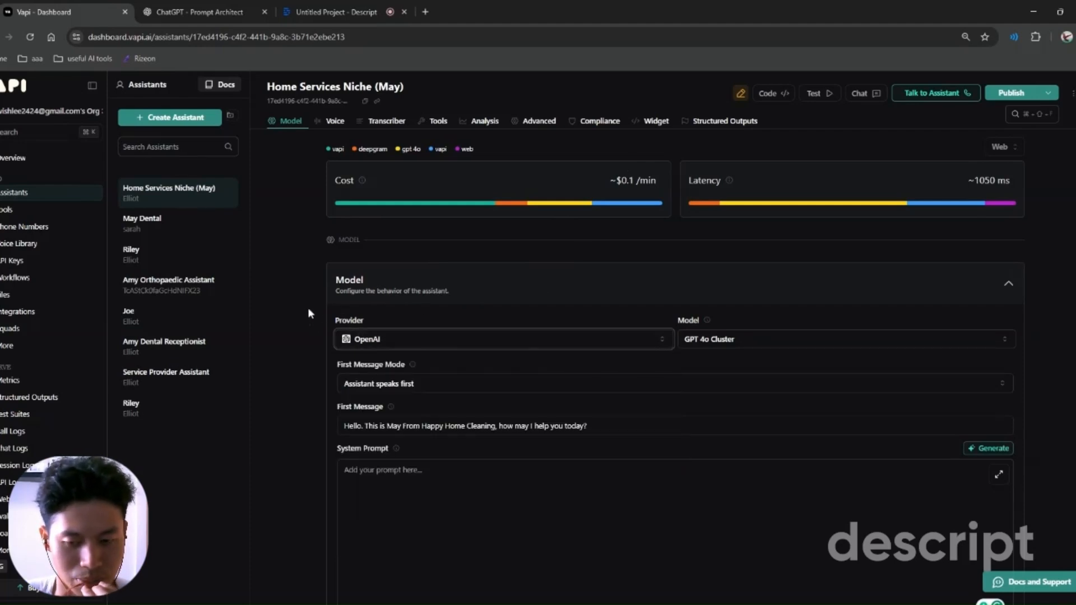
click(789, 342)
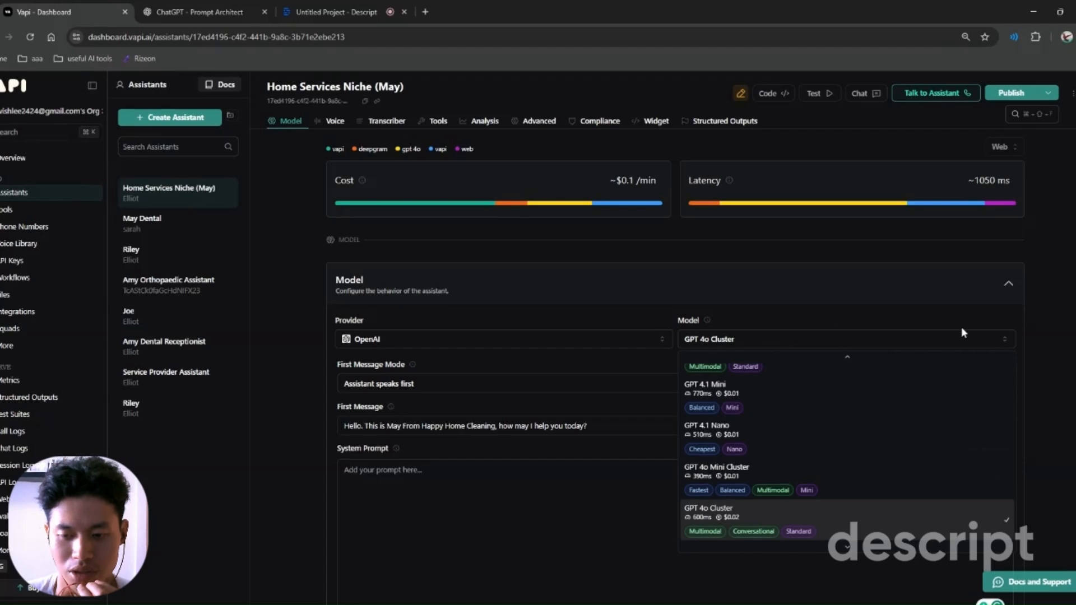
click(1050, 328)
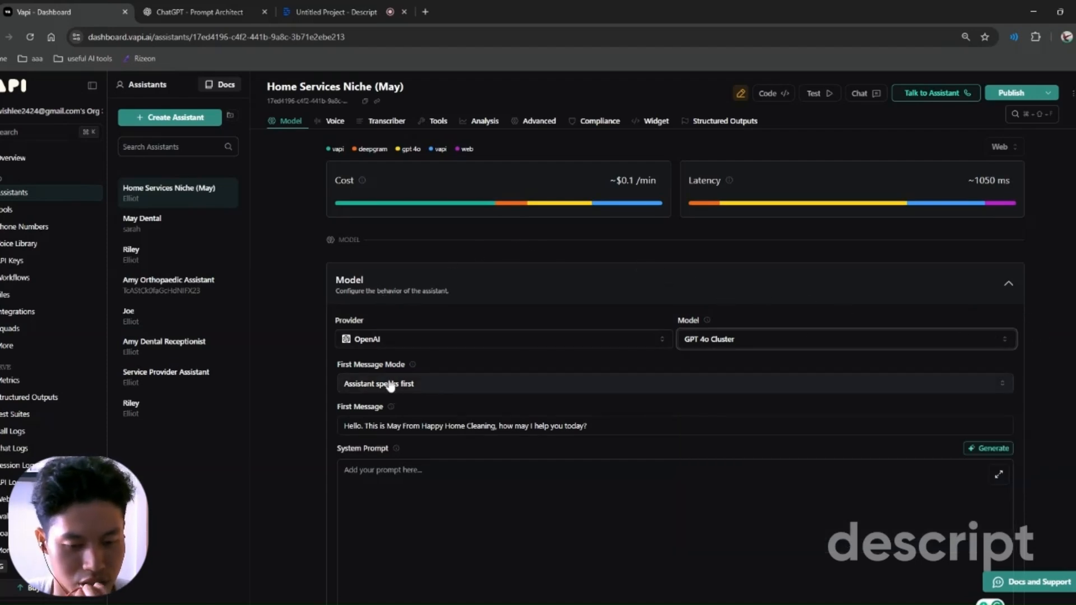
click(351, 385)
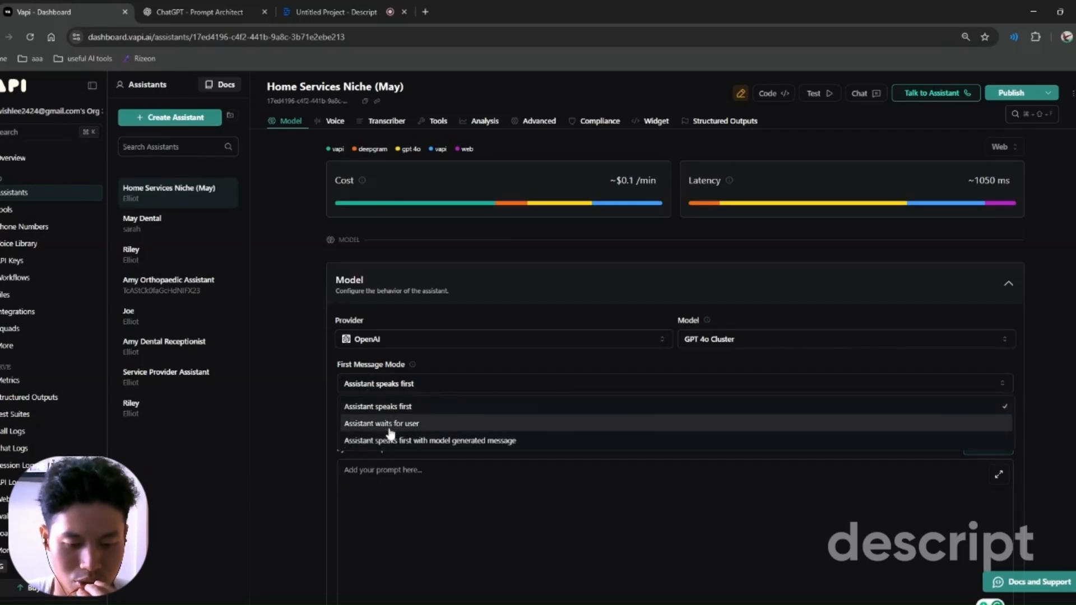
click(385, 406)
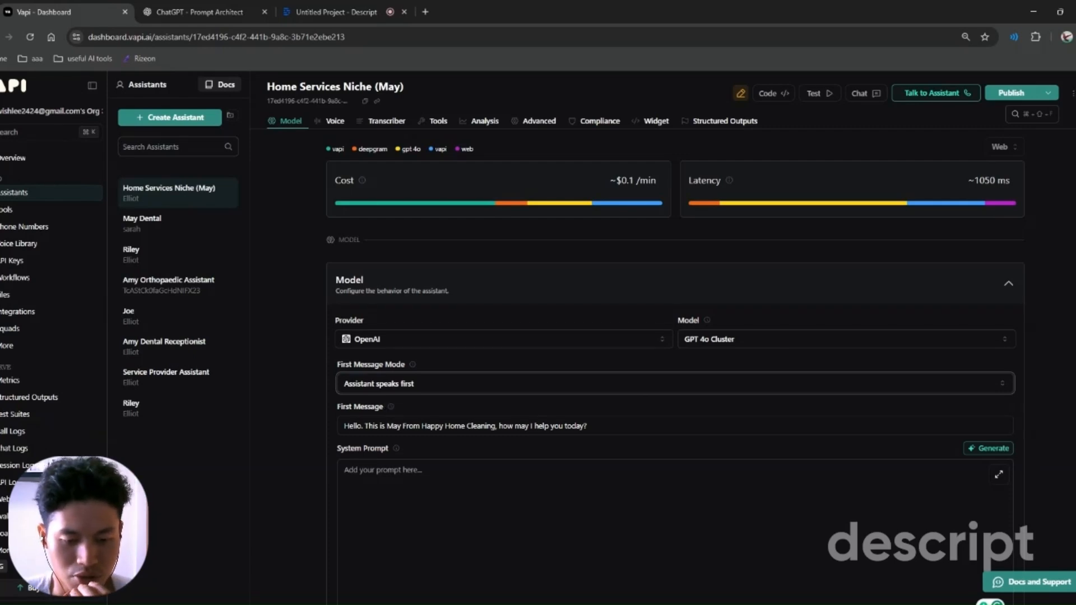
drag(344, 426, 495, 426)
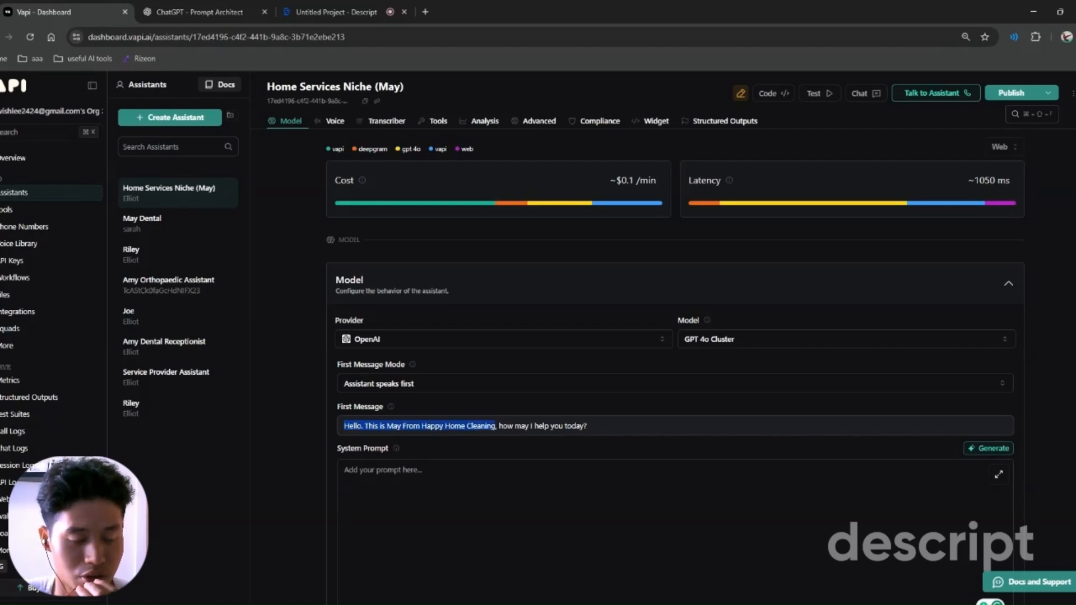
drag(515, 425, 587, 426)
click(593, 426)
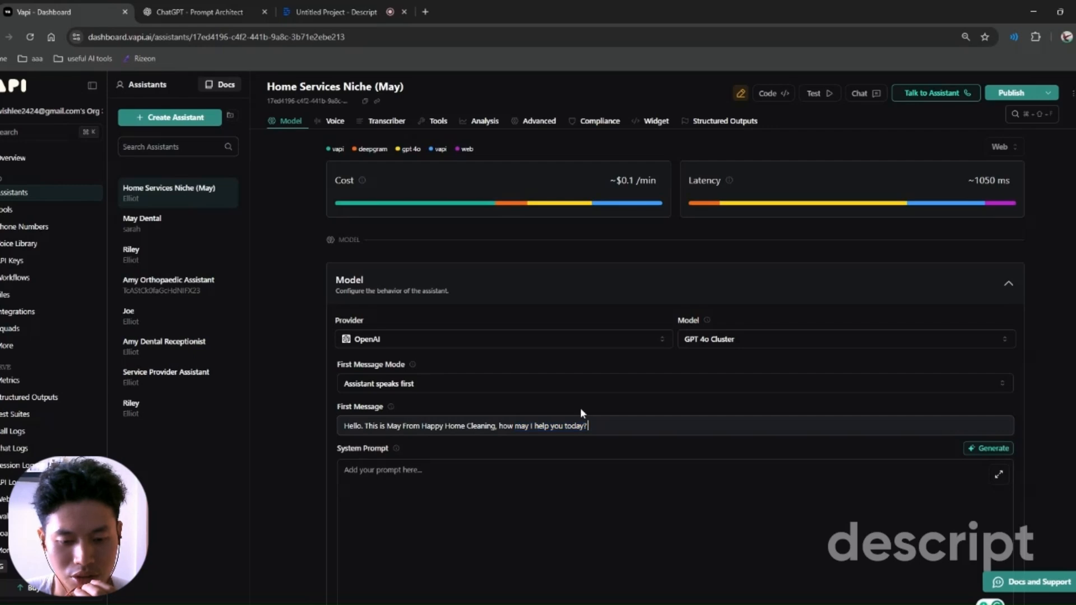
scroll(433, 384, down, 2)
drag(349, 334, 388, 335)
click(395, 353)
click(452, 333)
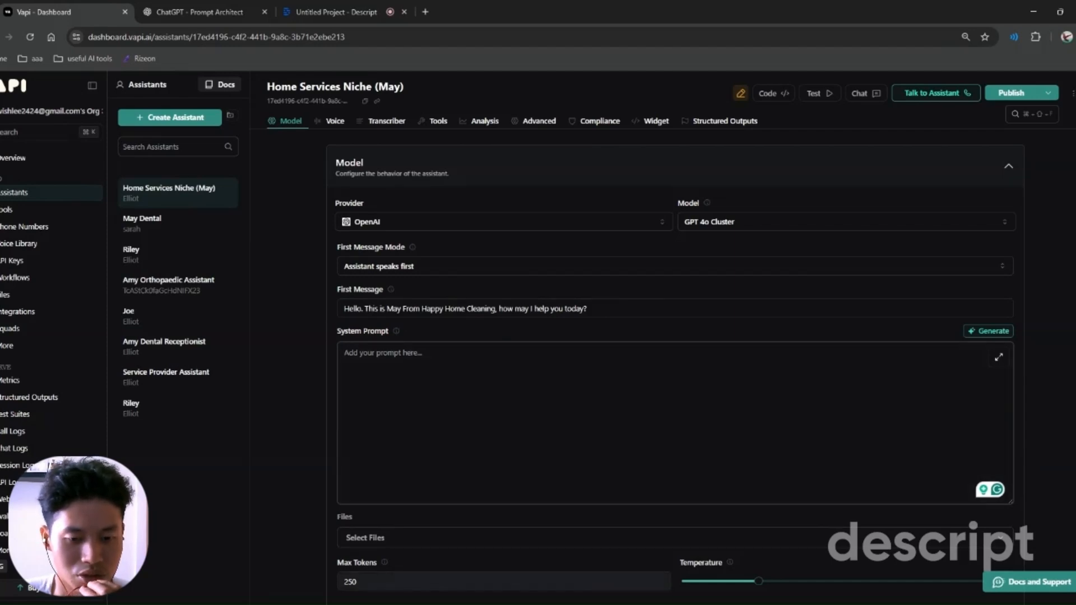
Step: In Prompt Architect, type 'I want you to create me a system prompt for home cleaning niche, to'
click(213, 7)
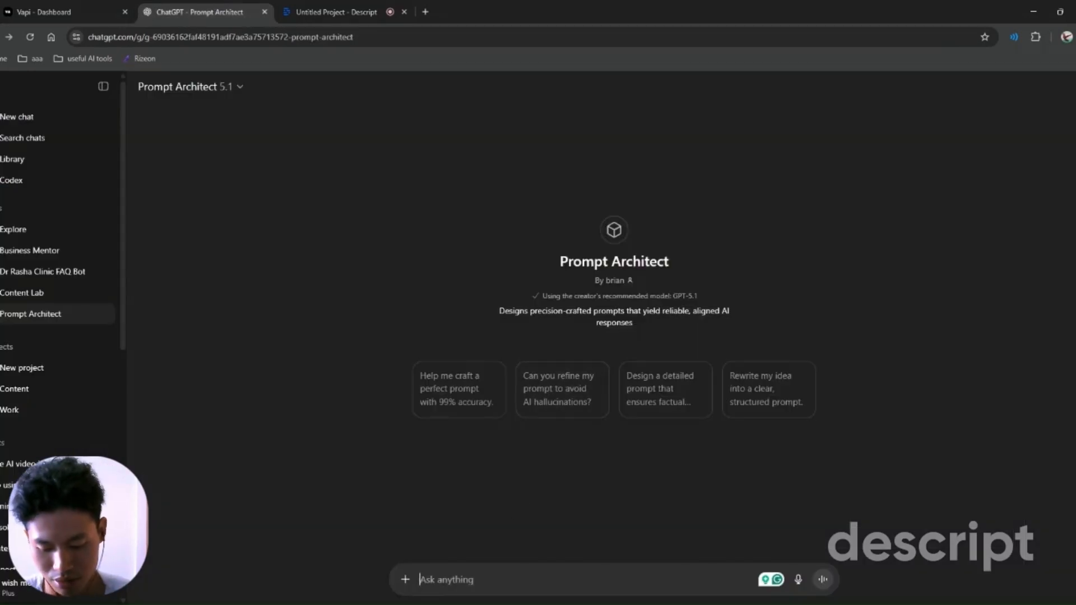
text(create )
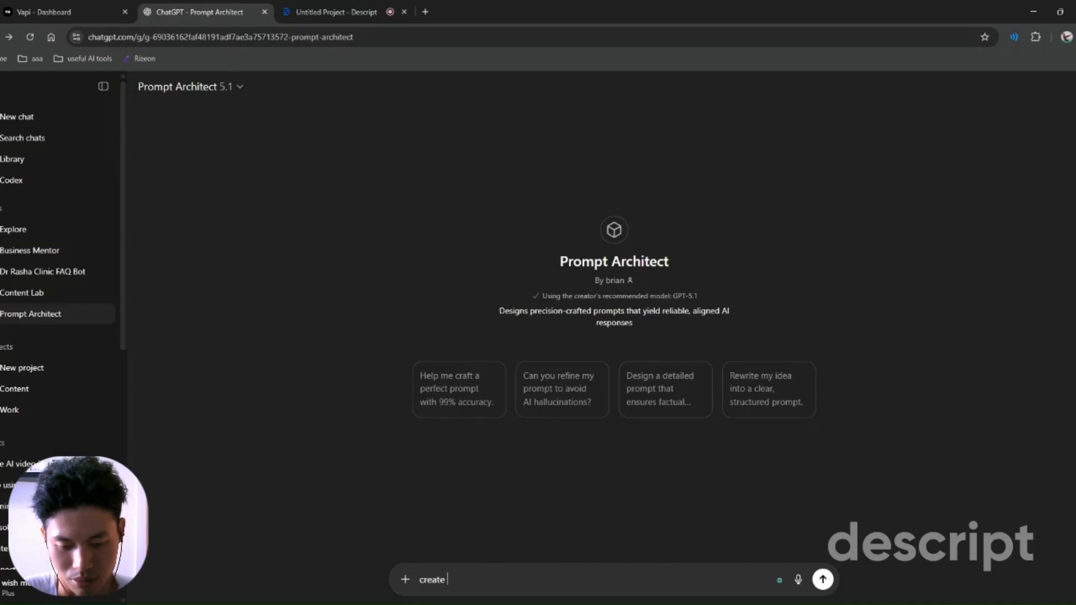
text(me a prompt for )
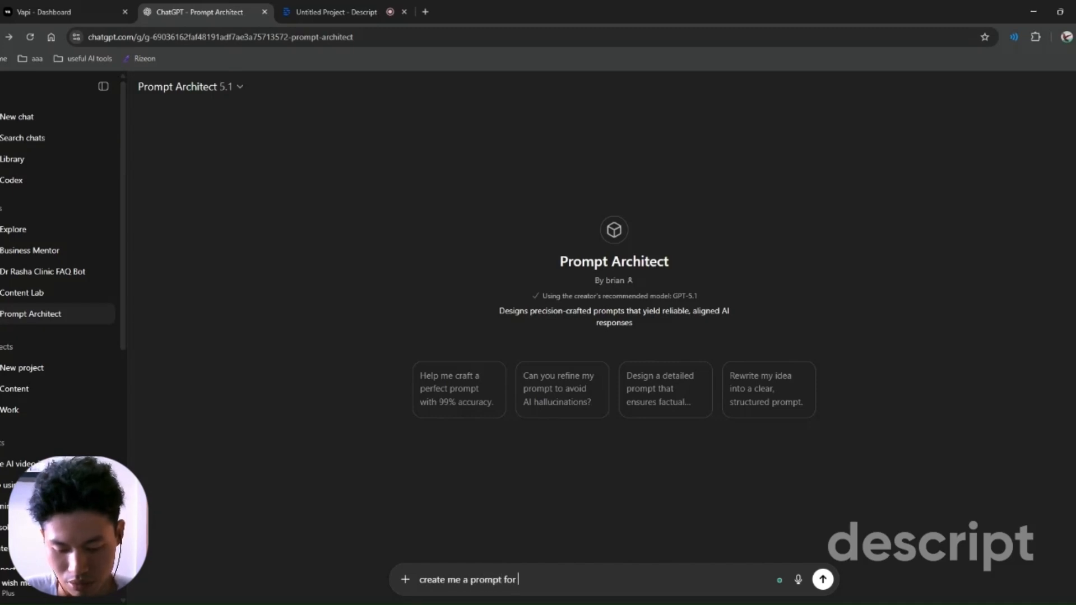
text(home cleaning nic)
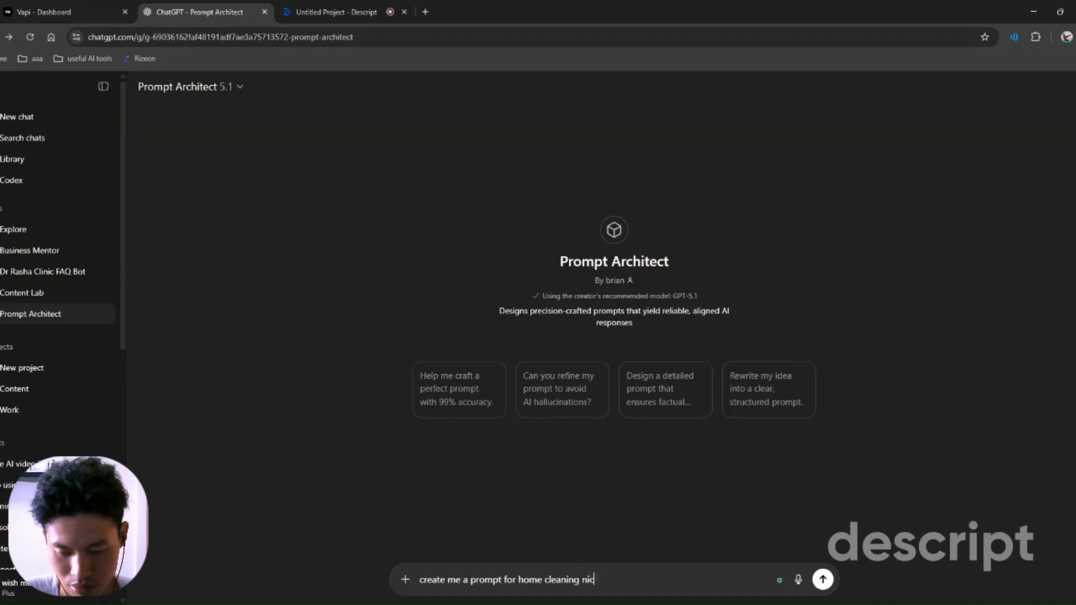
text(he,)
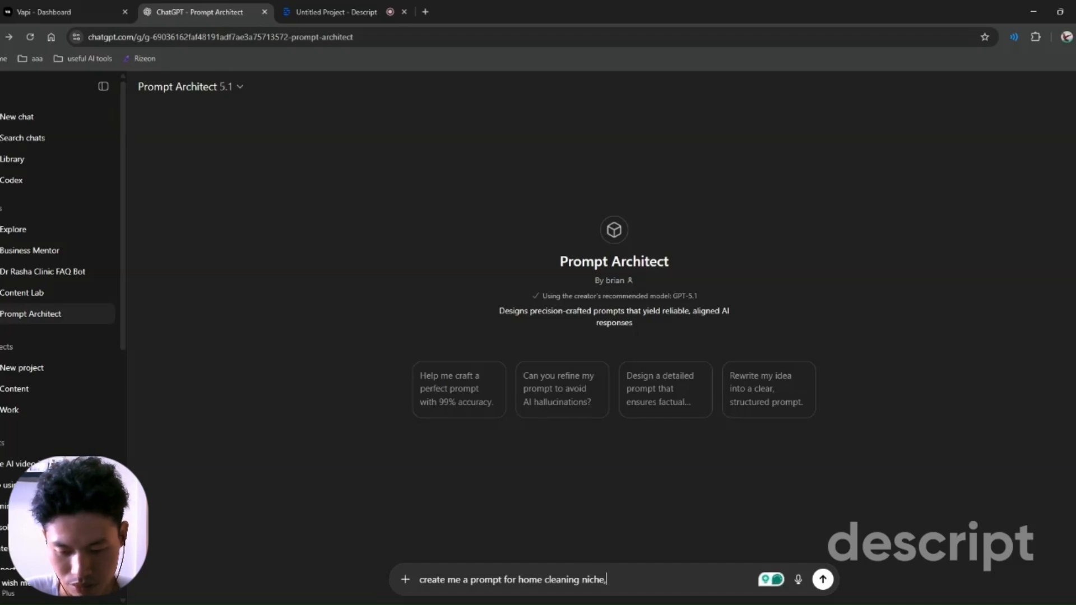
text(I am w)
key(BackSpace)
key(BackSpace)
key(BackSpace)
key(BackSpace)
text(want you to c)
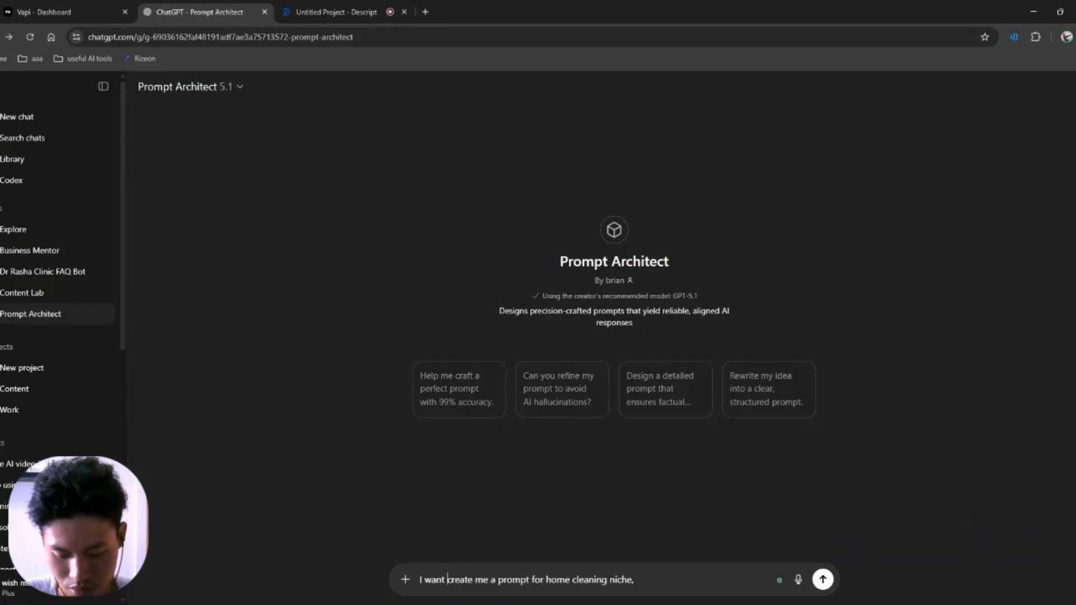
key(BackSpace)
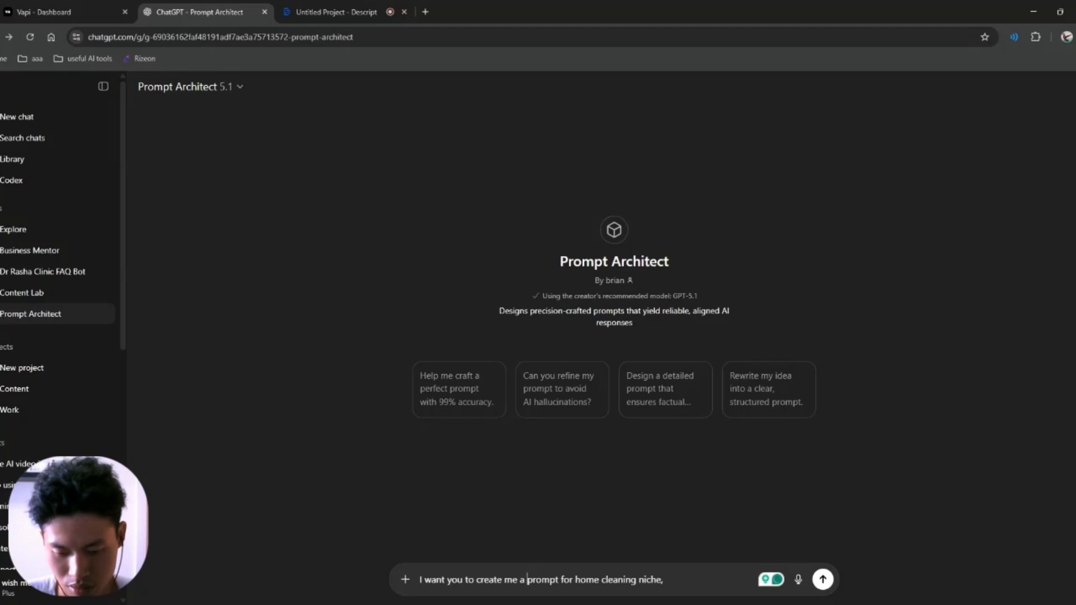
text(syste)
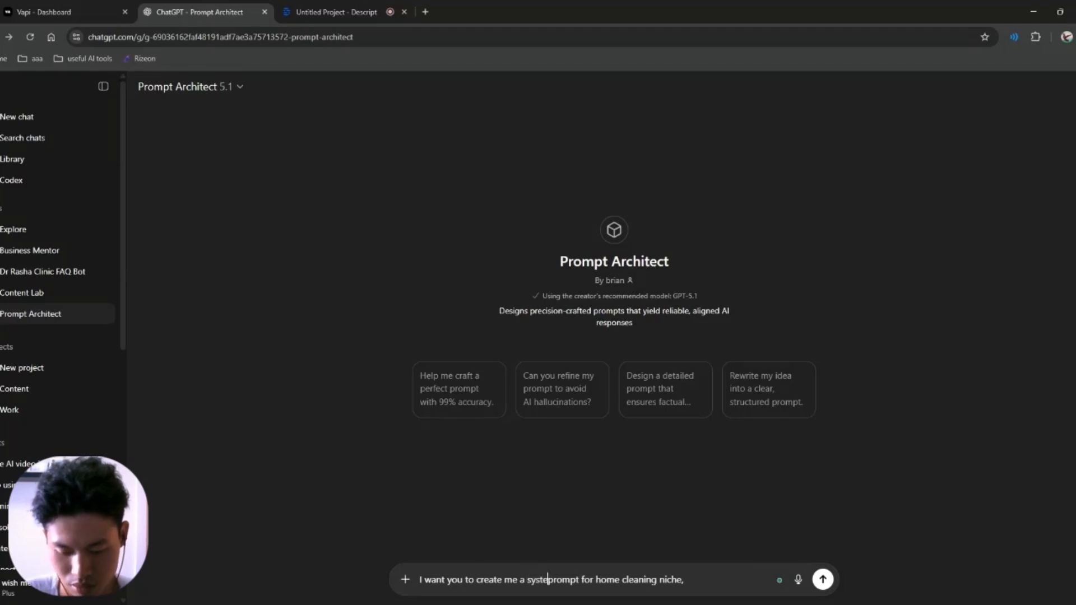
text(m)
click(695, 579)
text(, to)
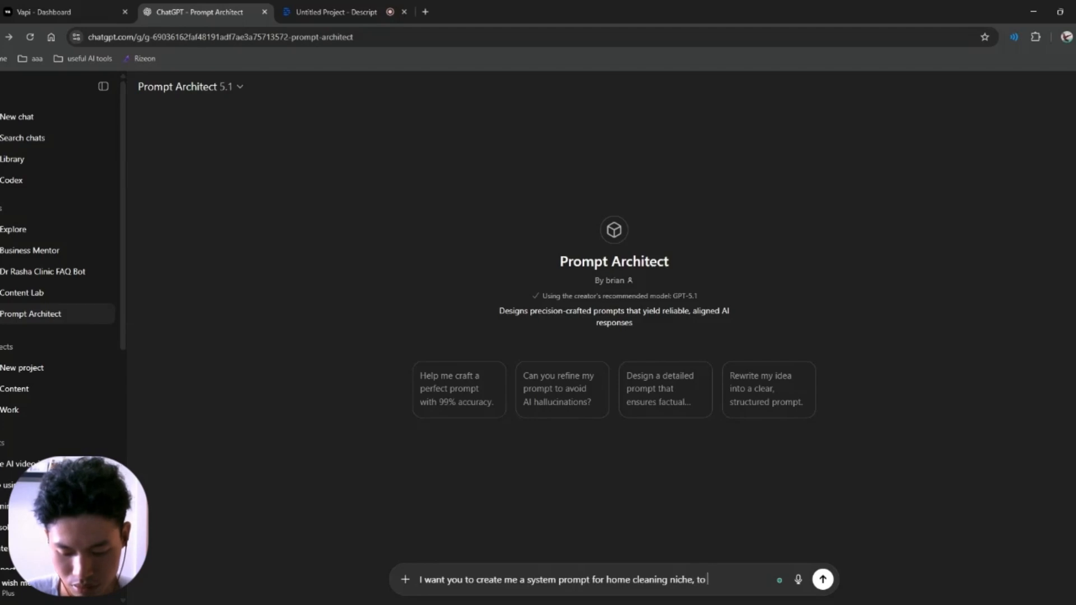
text( be copy)
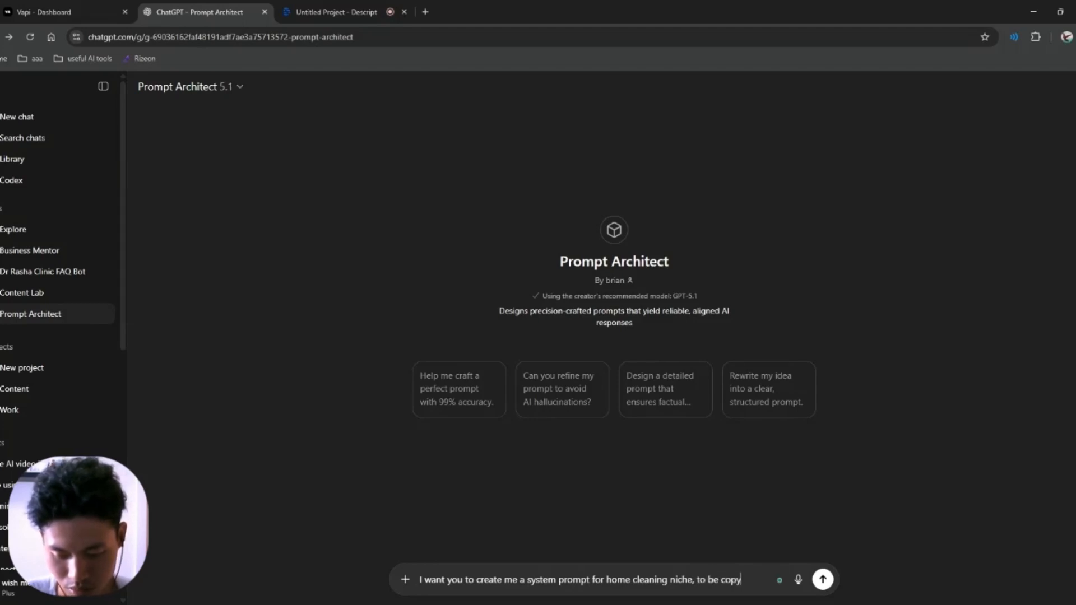
text( and paste)
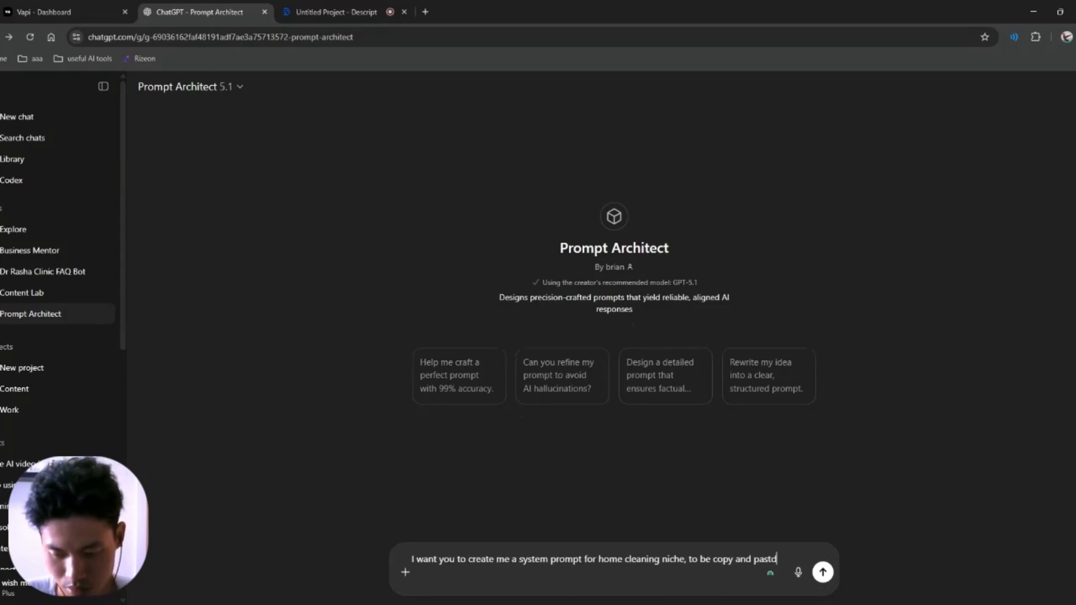
text(d into)
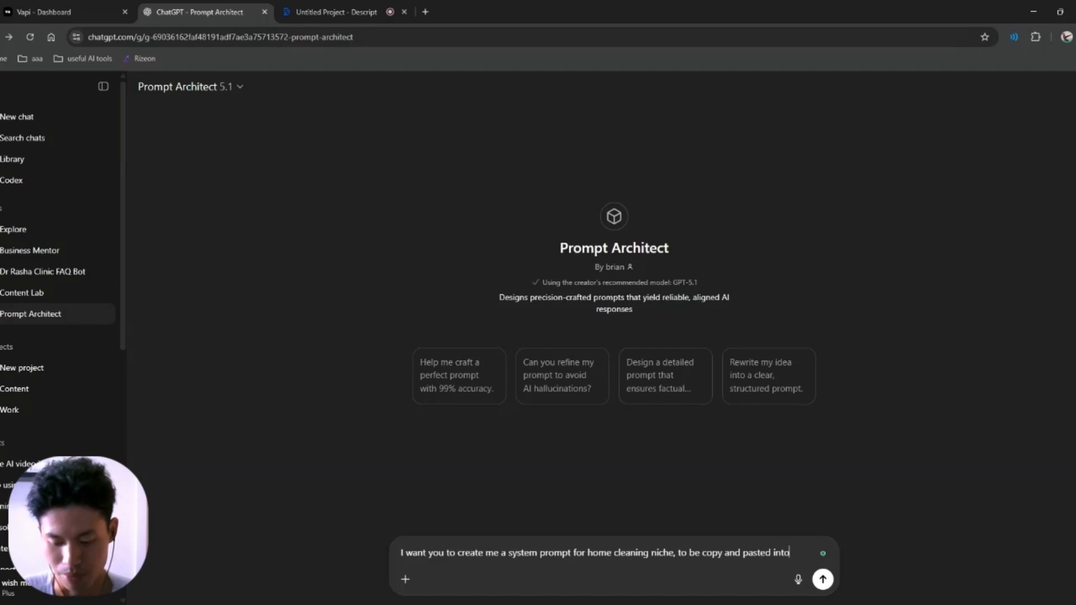
text( the)
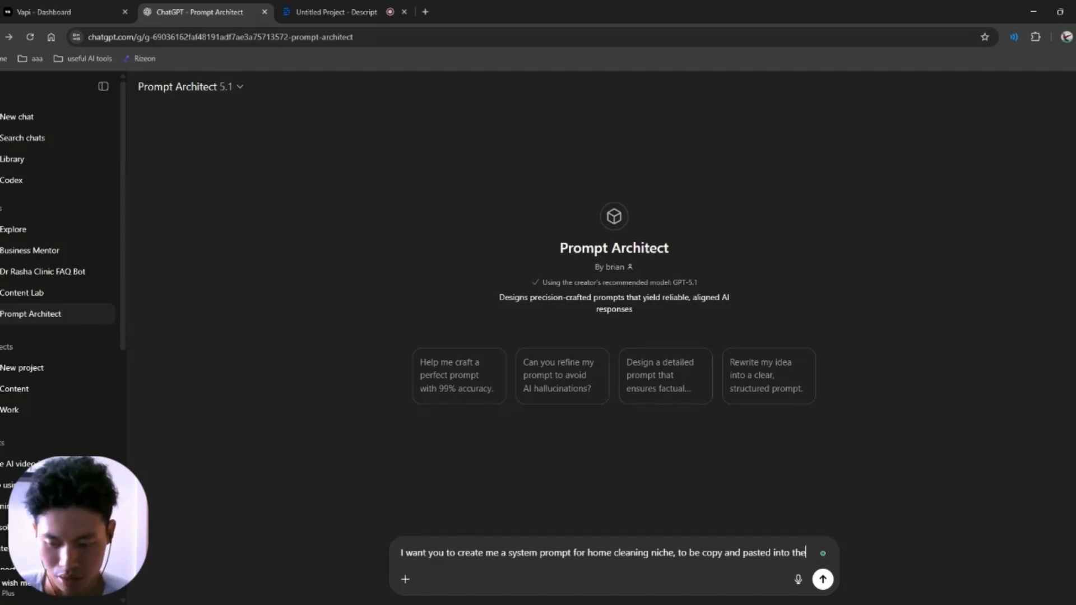
Step: Extend the request: a voice-agent prompt under 500 words describing calls from prospects needing cleaning
key(BackSpace)
key(BackSpace)
key(BackSpace)
text(a)
text( voic)
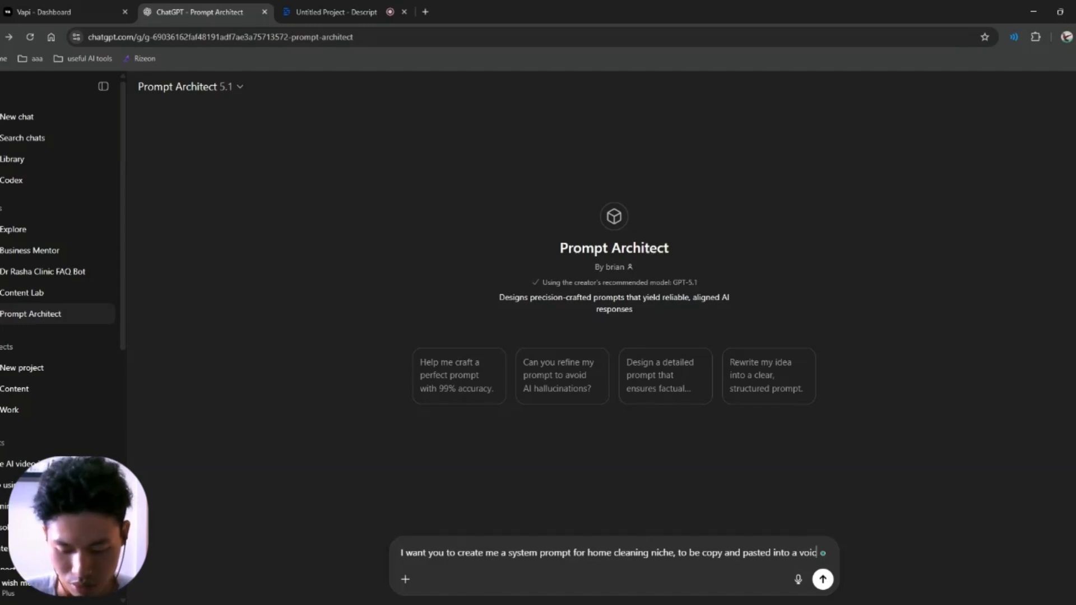
text(e agent platf)
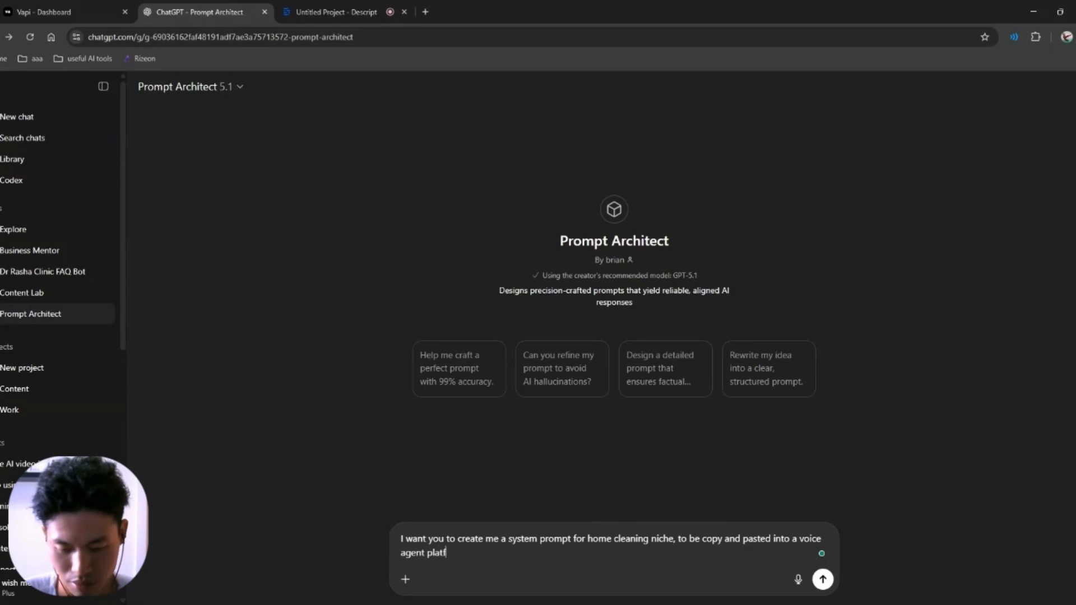
text(orm. Make it)
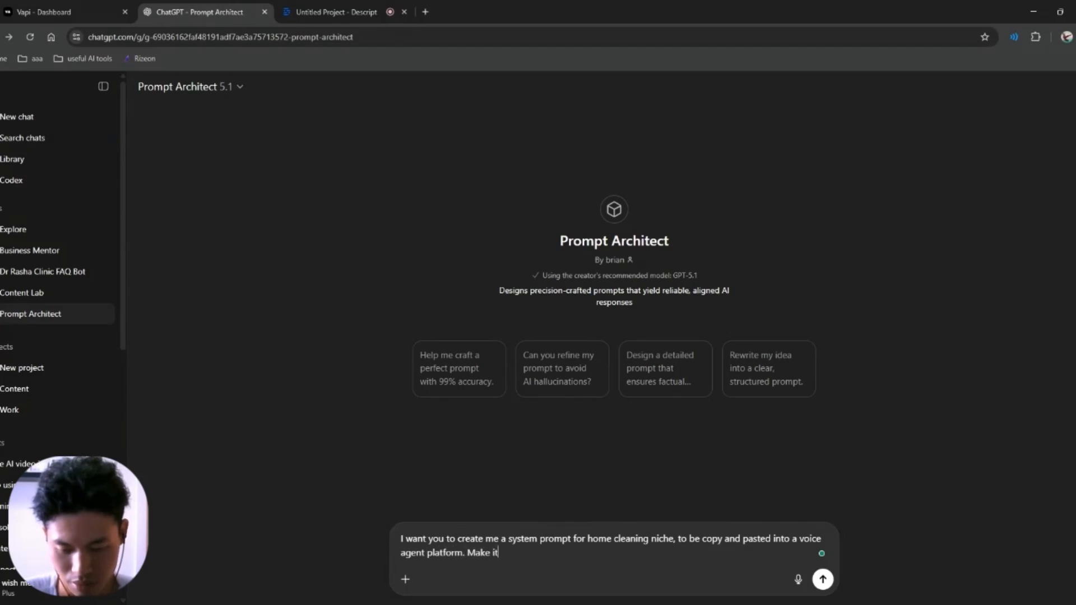
text( less than )
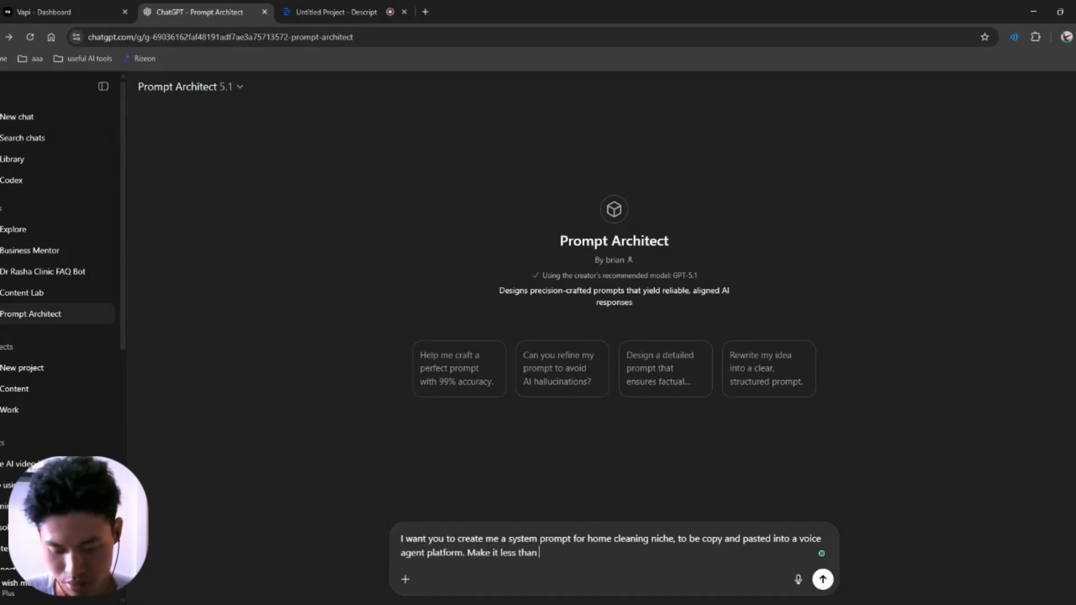
text(500 words)
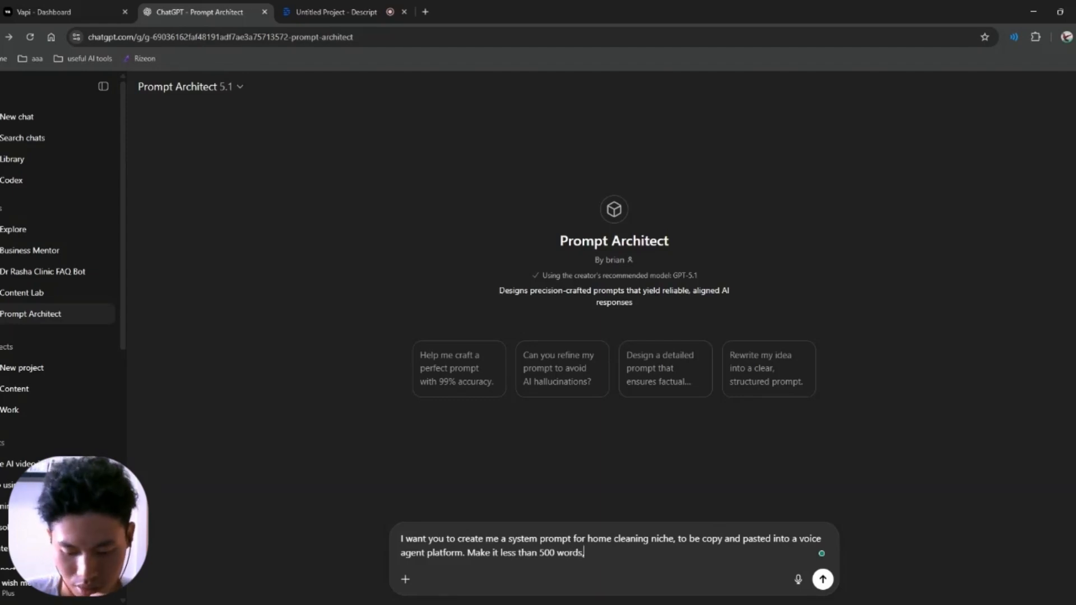
text(, it )
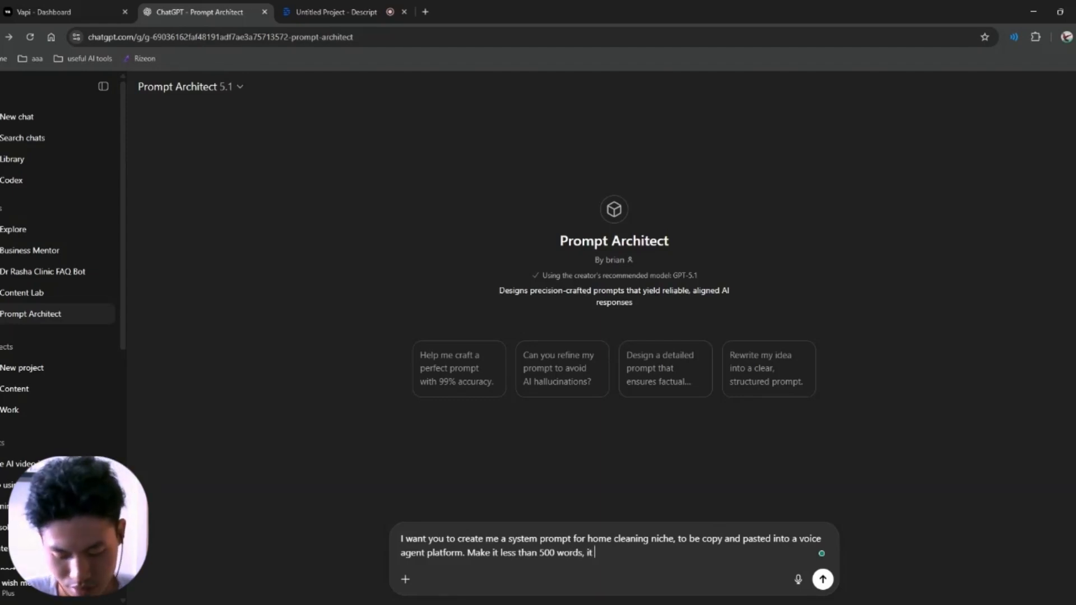
text(should de)
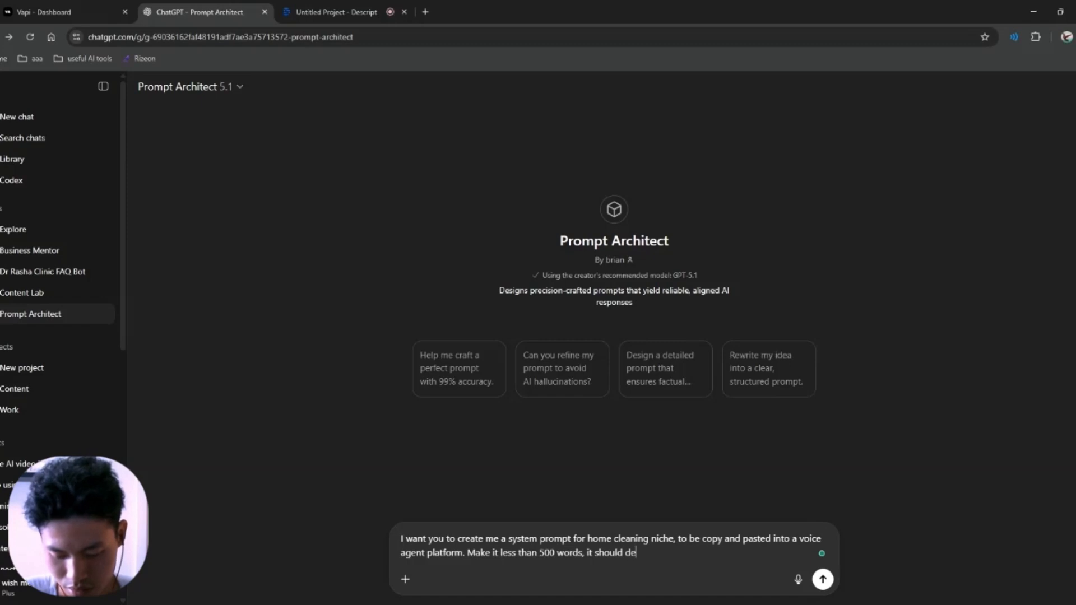
text(scribe how)
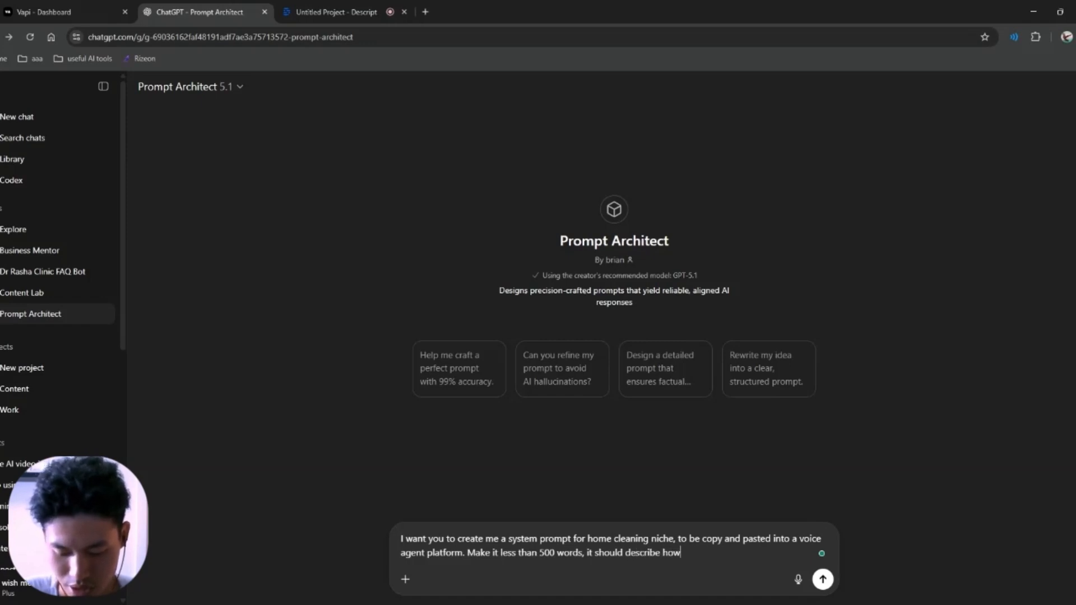
text( the ge)
key(BackSpace)
text(ag)
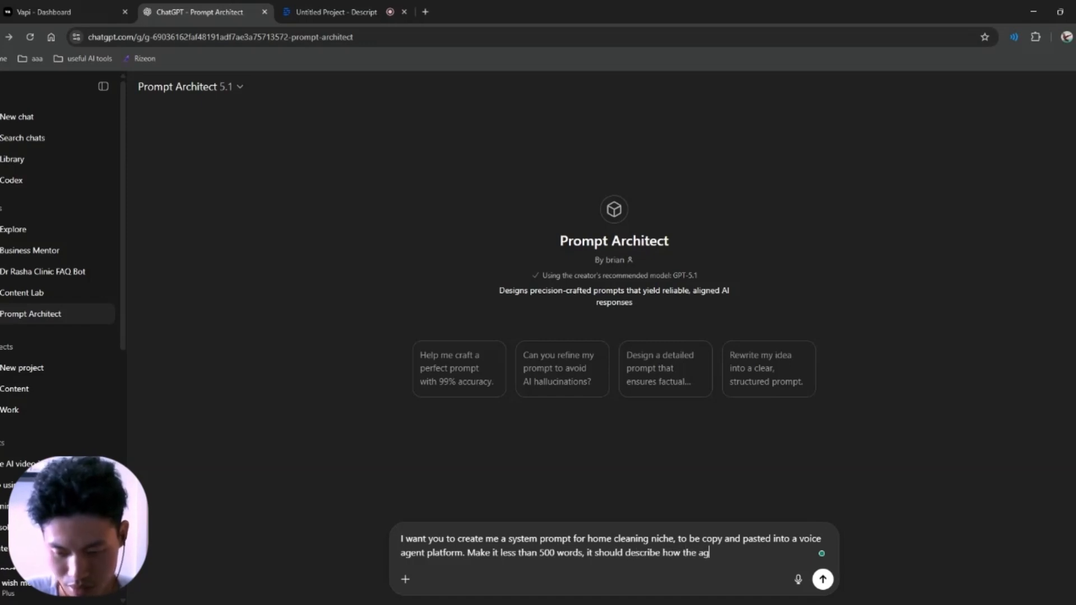
text(ent behaves who)
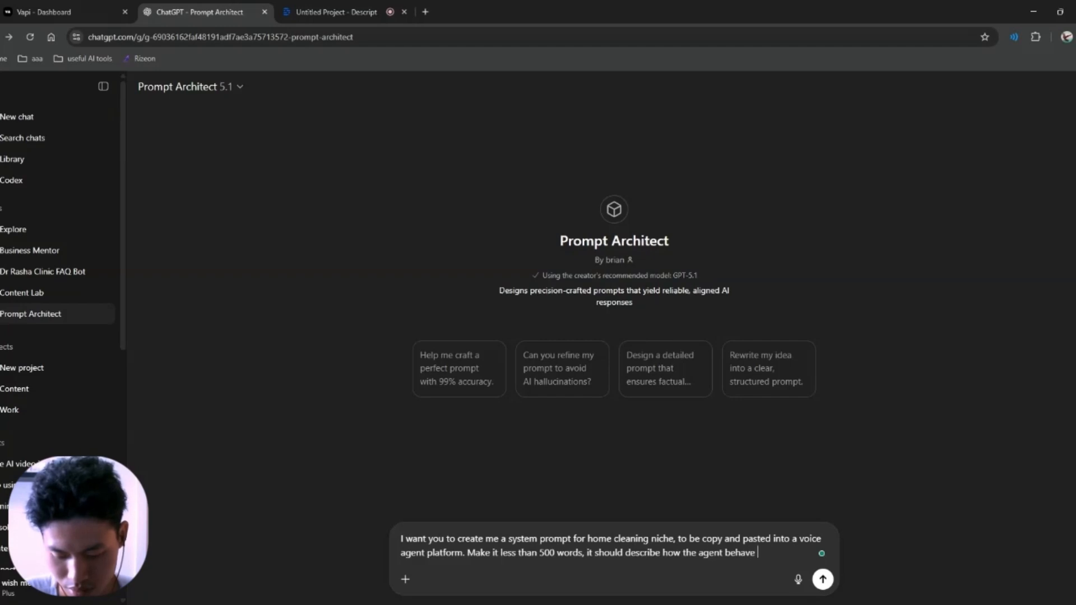
key(BackSpace)
key(BackSpace)
key(BackSpace)
key(BackSpace)
key(BackSpace)
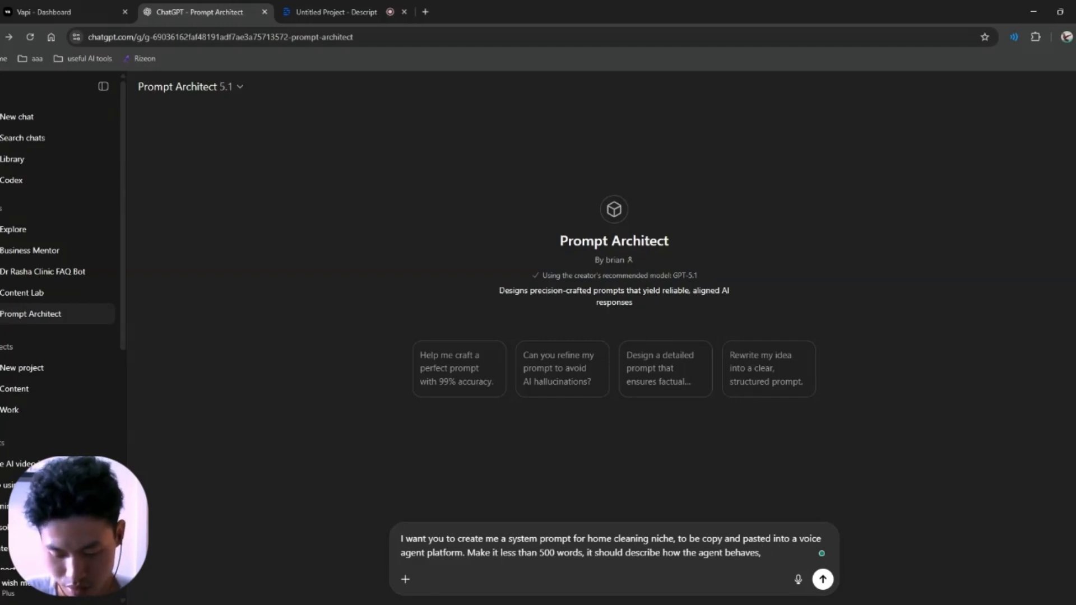
text(, as well)
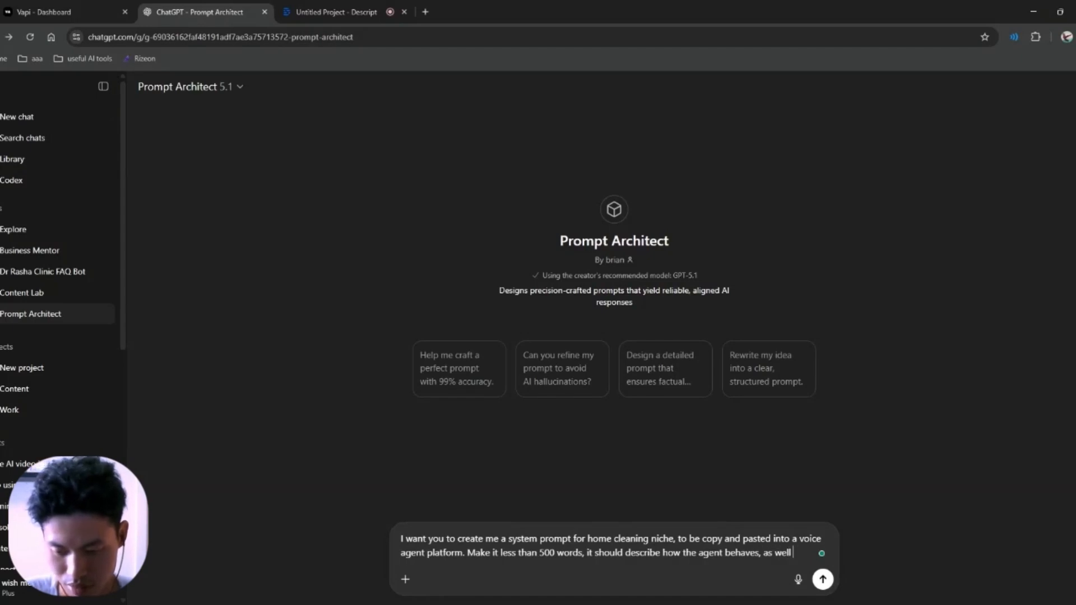
key(BackSpace)
key(BackSpace)
key(BackSpace)
key(BackSpace)
key(BackSpace)
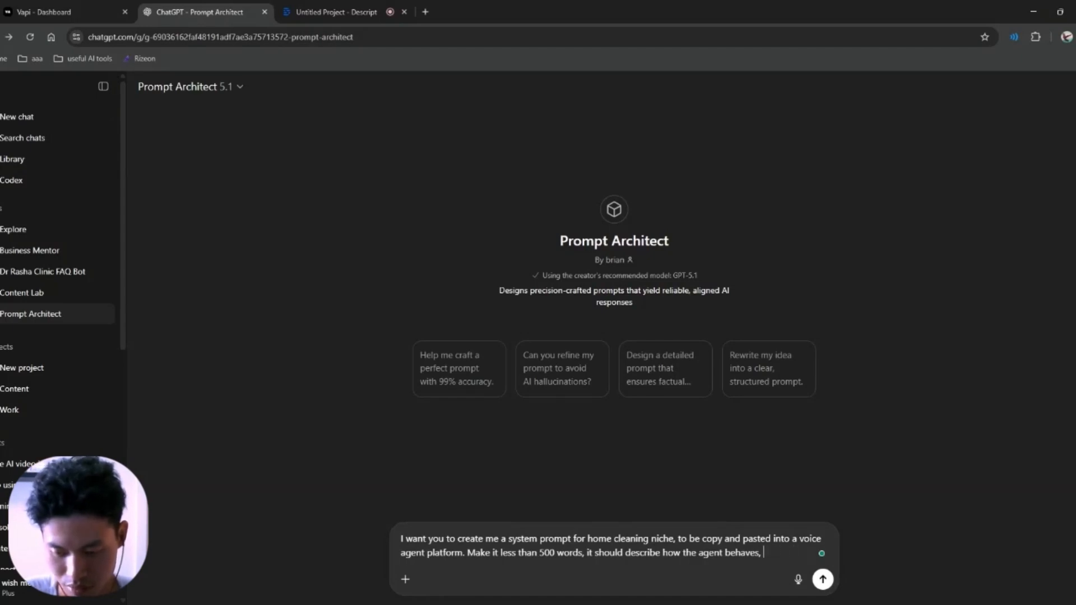
text(when the)
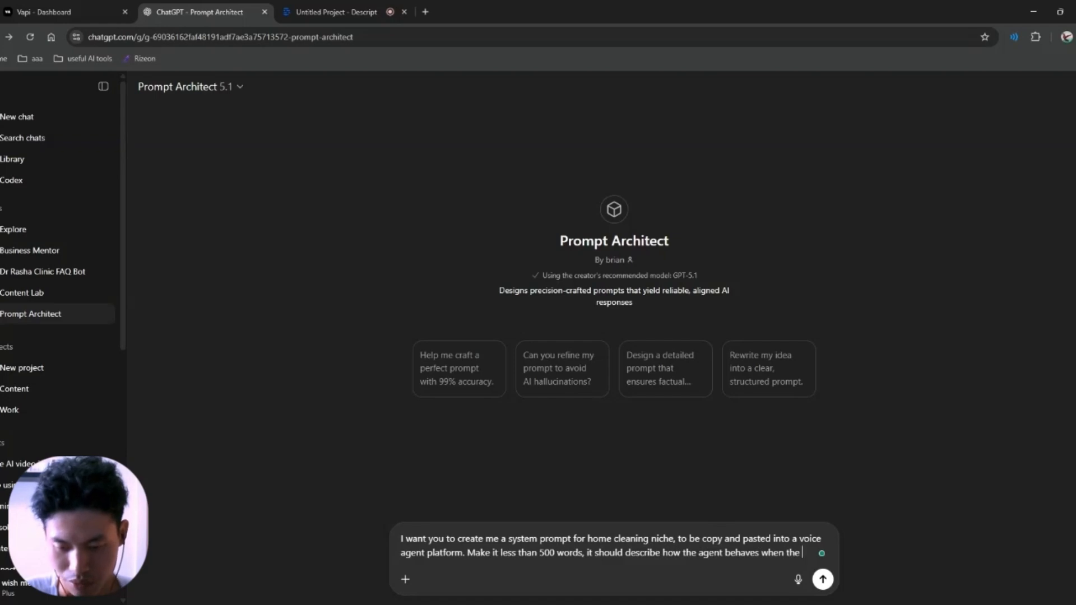
text( agent were to )
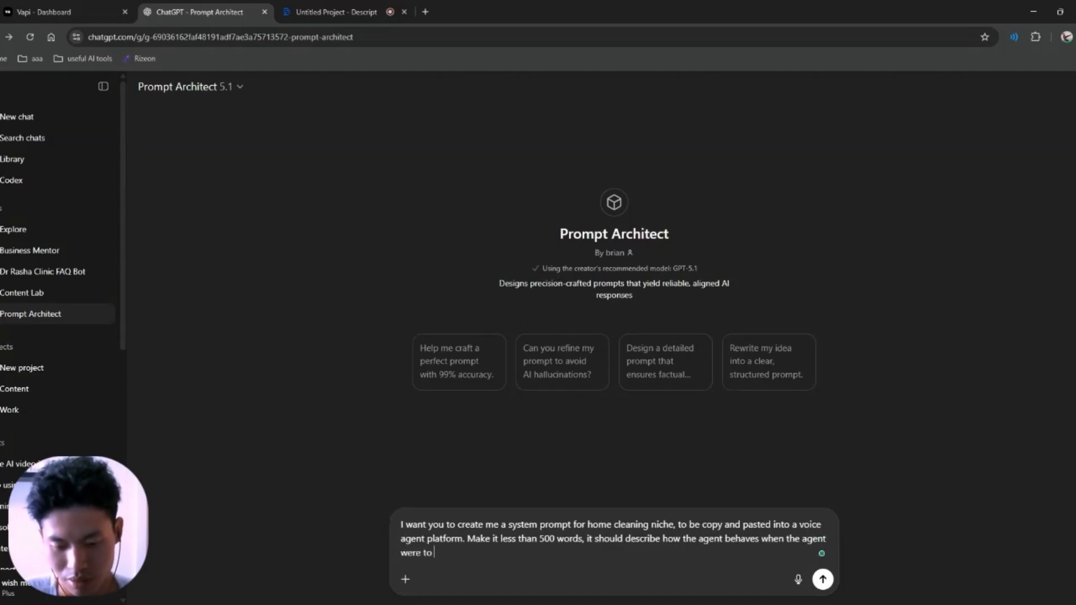
text(get a cal)
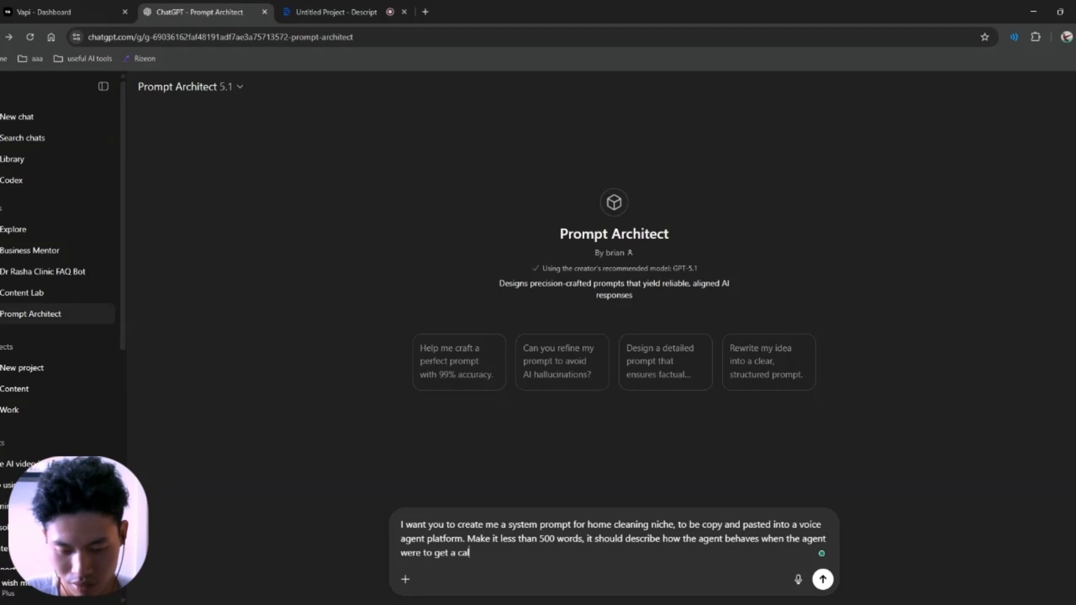
text(l from )
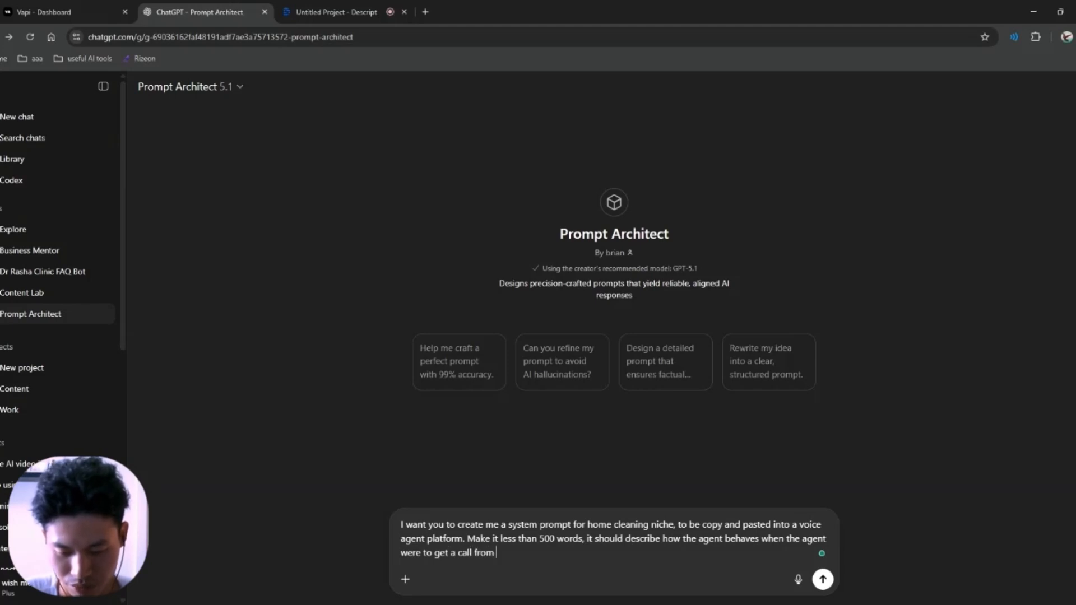
text(a prospect )
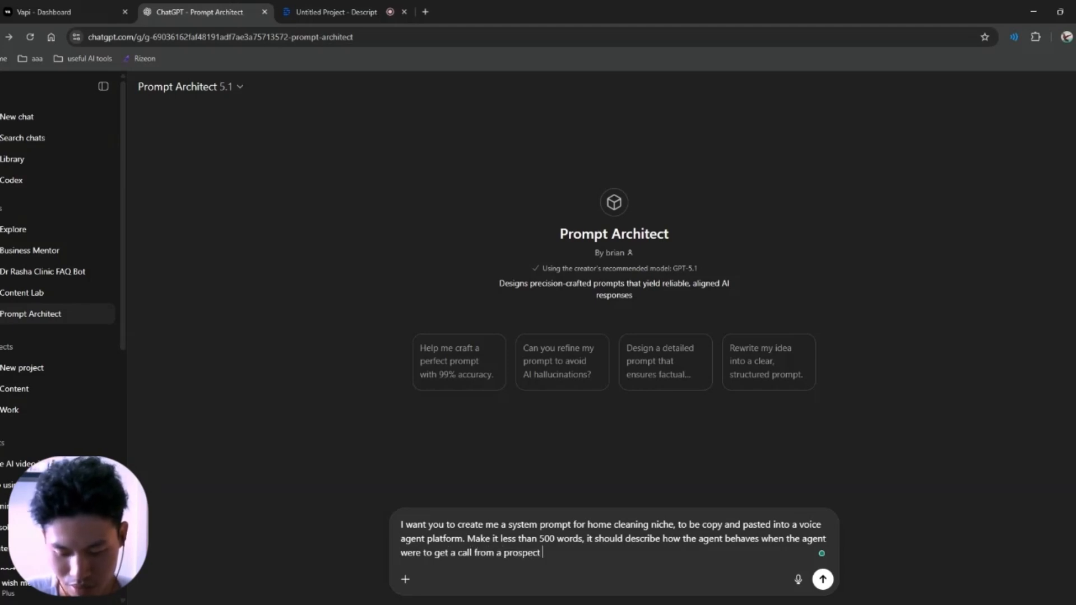
text(that wa)
key(BackSpace)
key(BackSpace)
text(requires is)
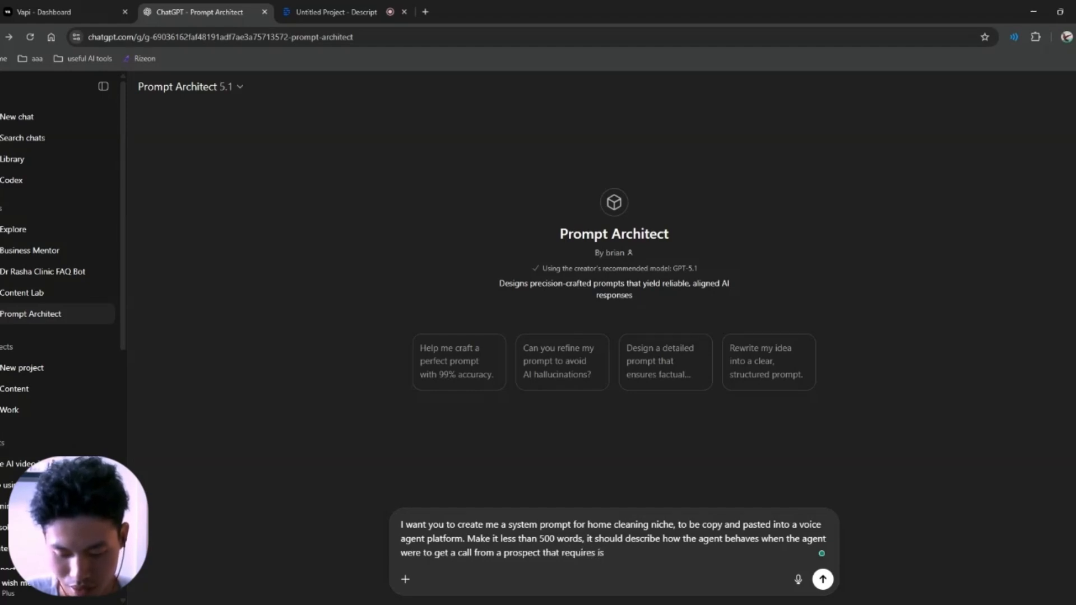
key(BackSpace)
key(BackSpace)
text(his hous)
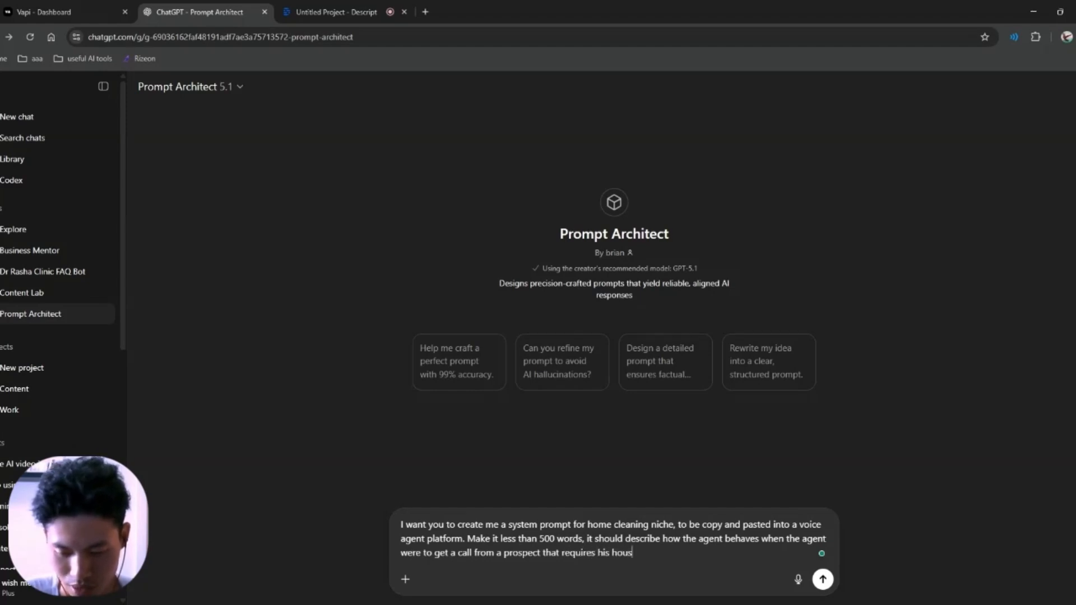
text(e to be cean)
key(BackSpace)
key(BackSpace)
key(BackSpace)
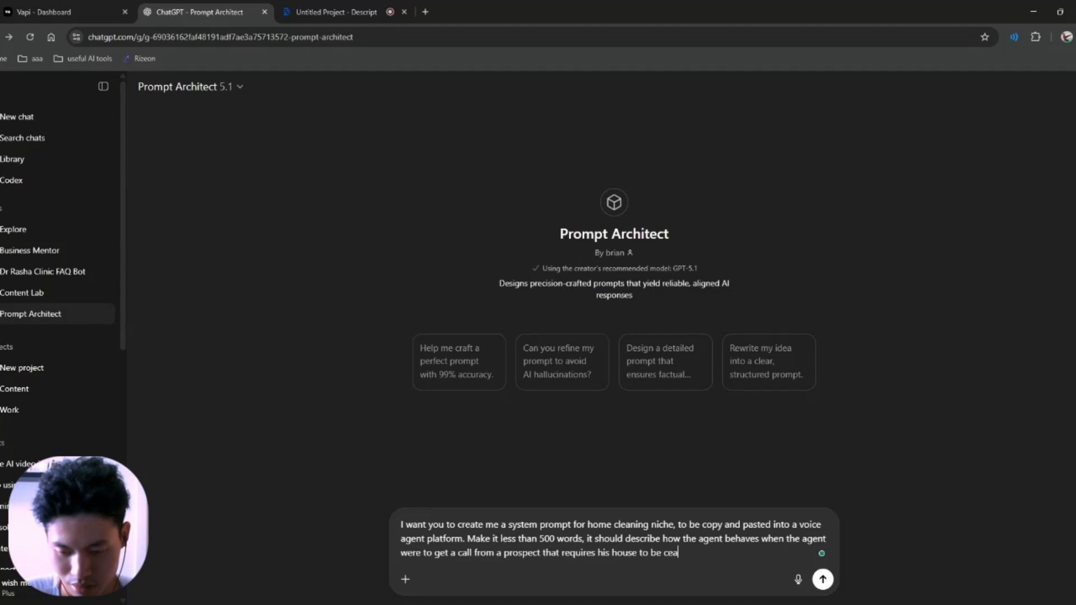
text(leaned)
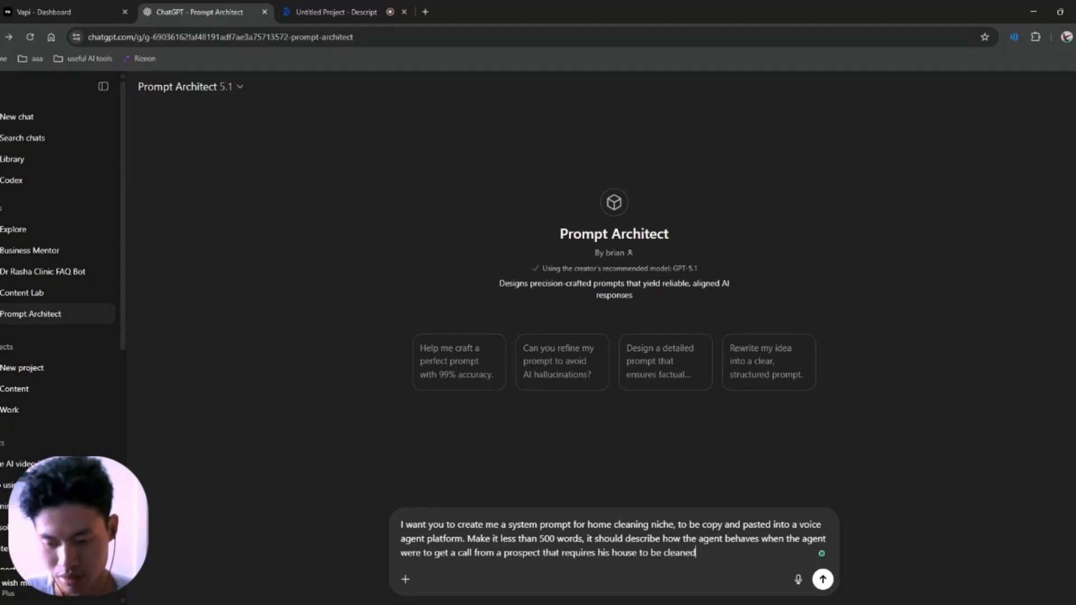
text(. Give a )
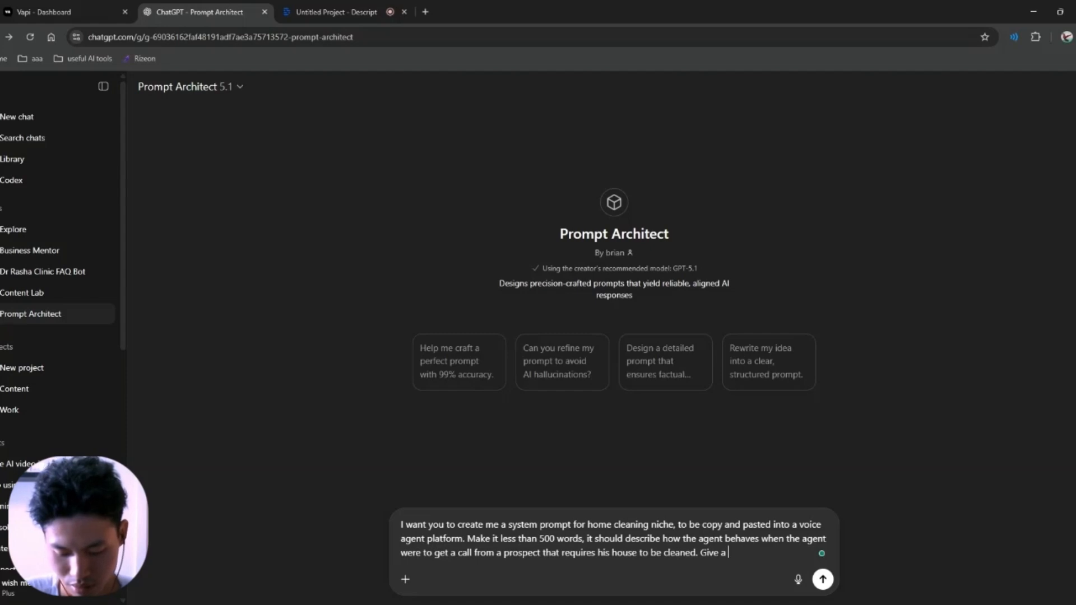
text(detailed descrip)
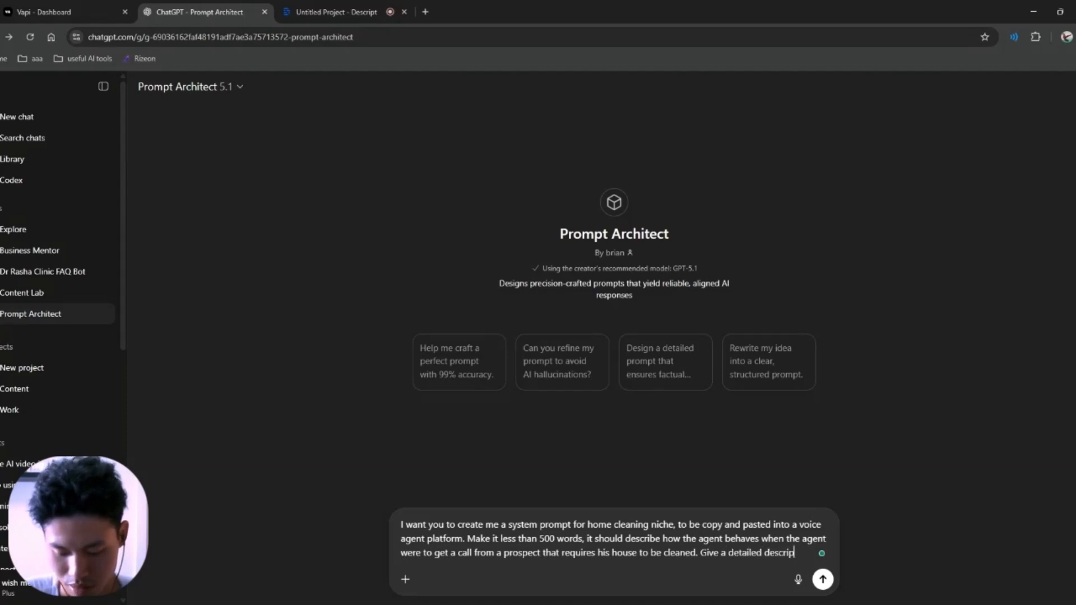
text(tion, )
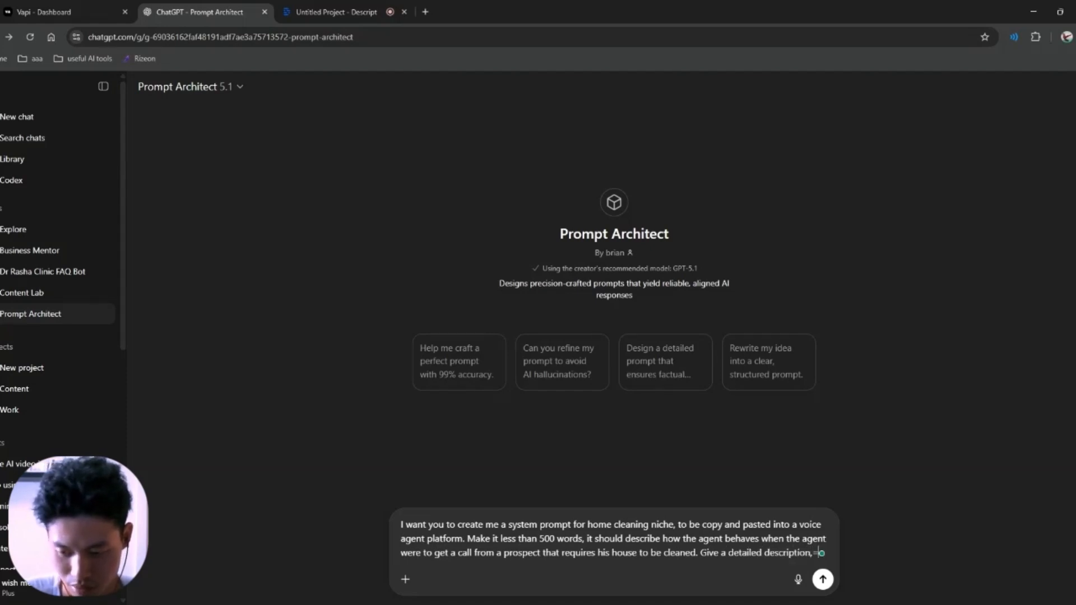
text(not )
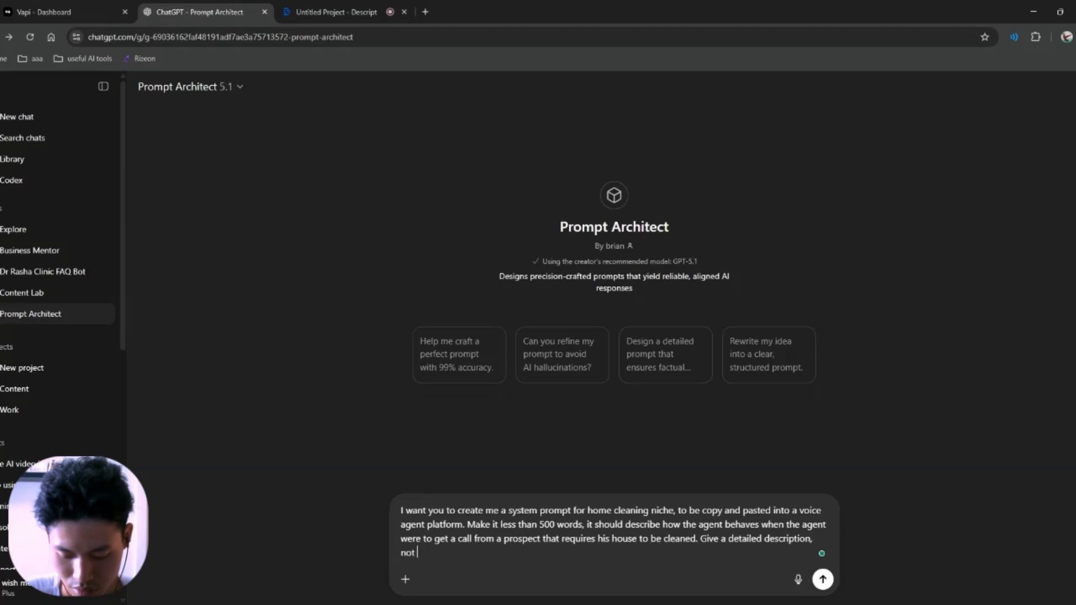
text(leaving anything out)
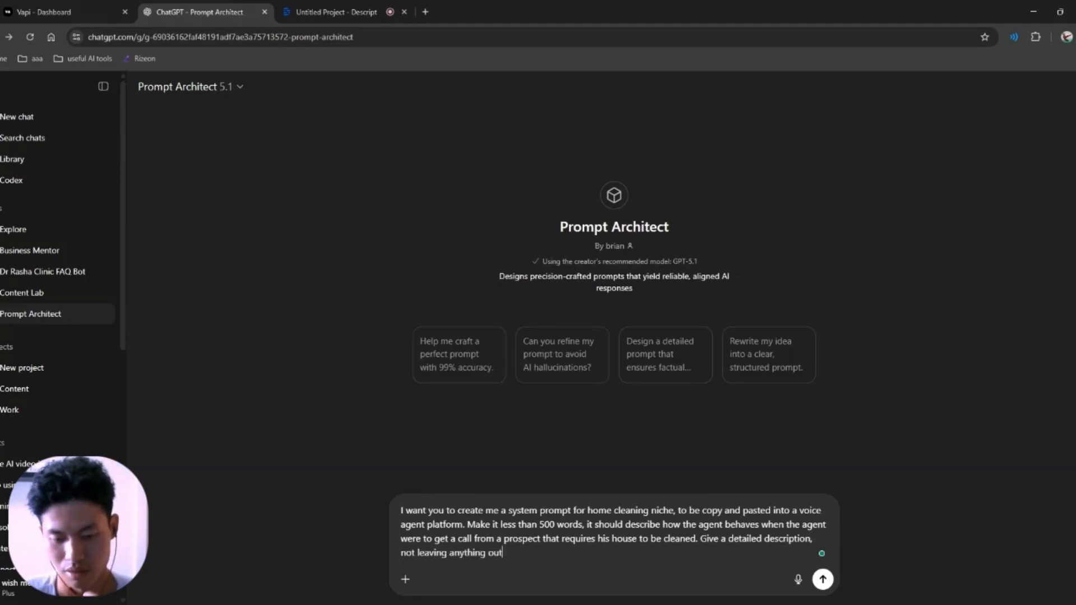
text(, )
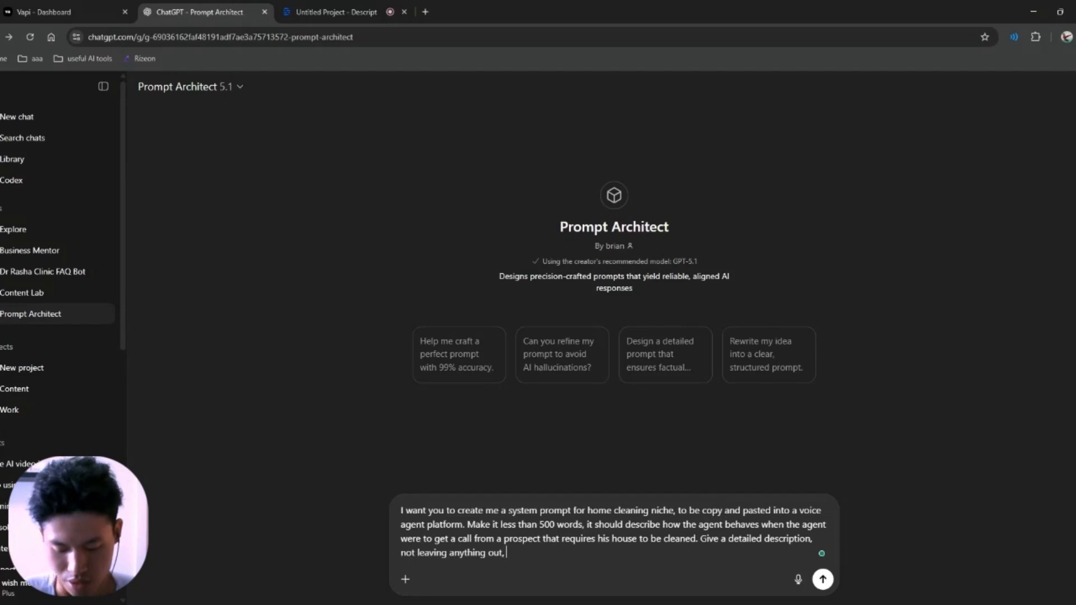
text(make it eas)
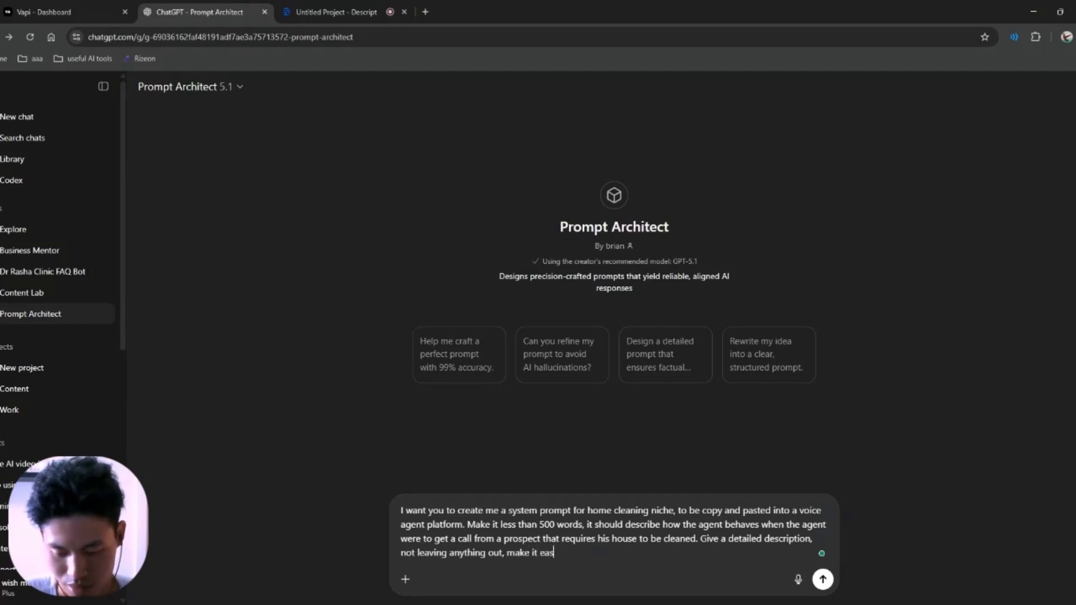
text(ier for th)
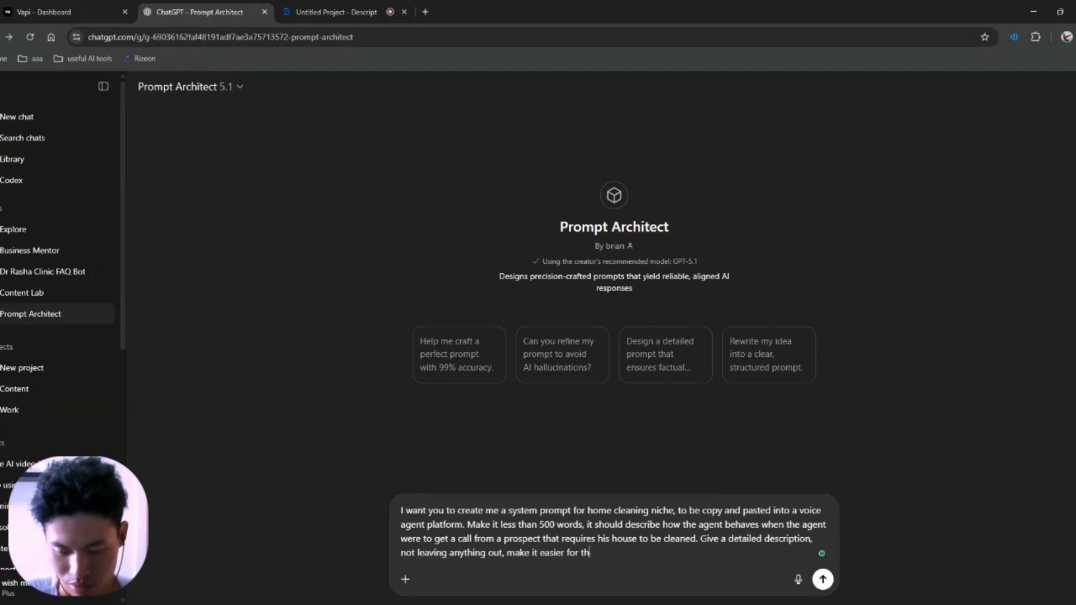
text(e AI to grasp the info, so make it in point form.)
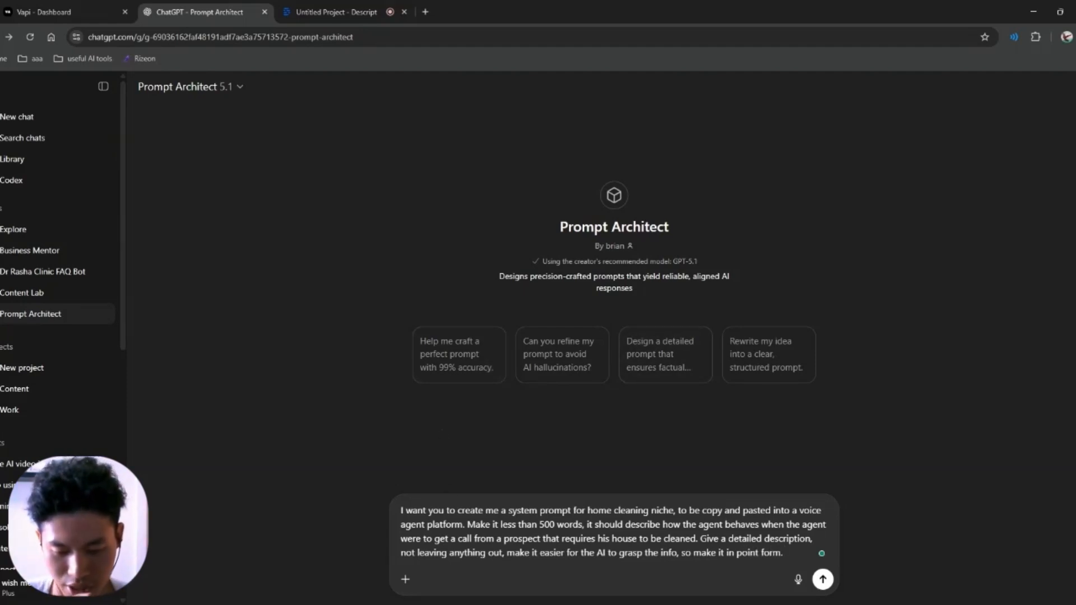
Step: Reread the drafted request line by line without sending it
mouse_move(437, 509)
mouse_down()
mouse_move(822, 512)
mouse_move(451, 524)
mouse_up()
click(675, 511)
click(507, 524)
drag(532, 524, 655, 538)
click(655, 525)
click(668, 539)
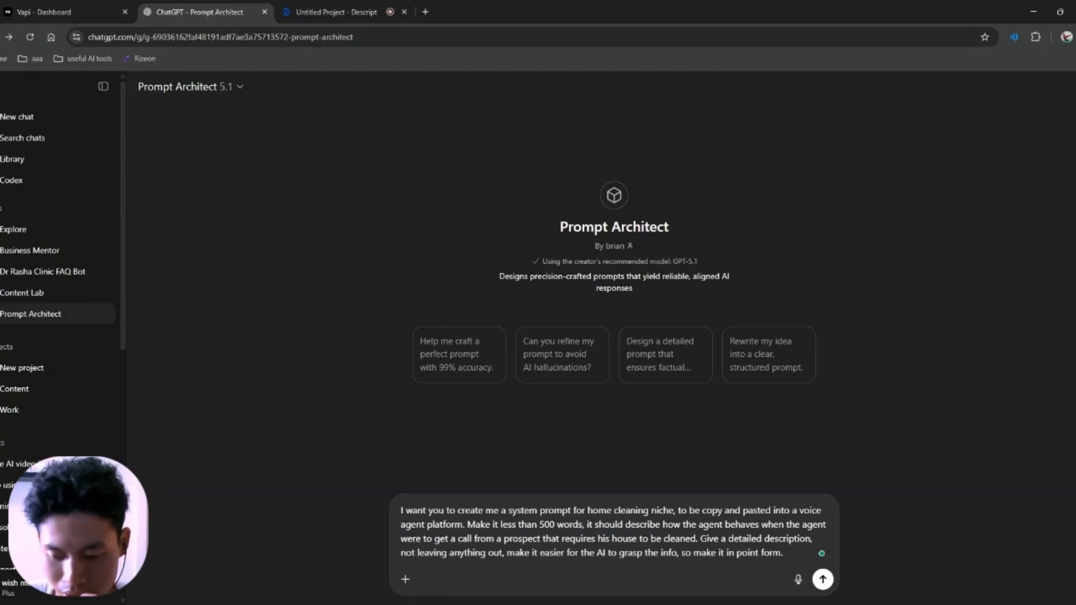
drag(704, 538, 616, 552)
click(642, 553)
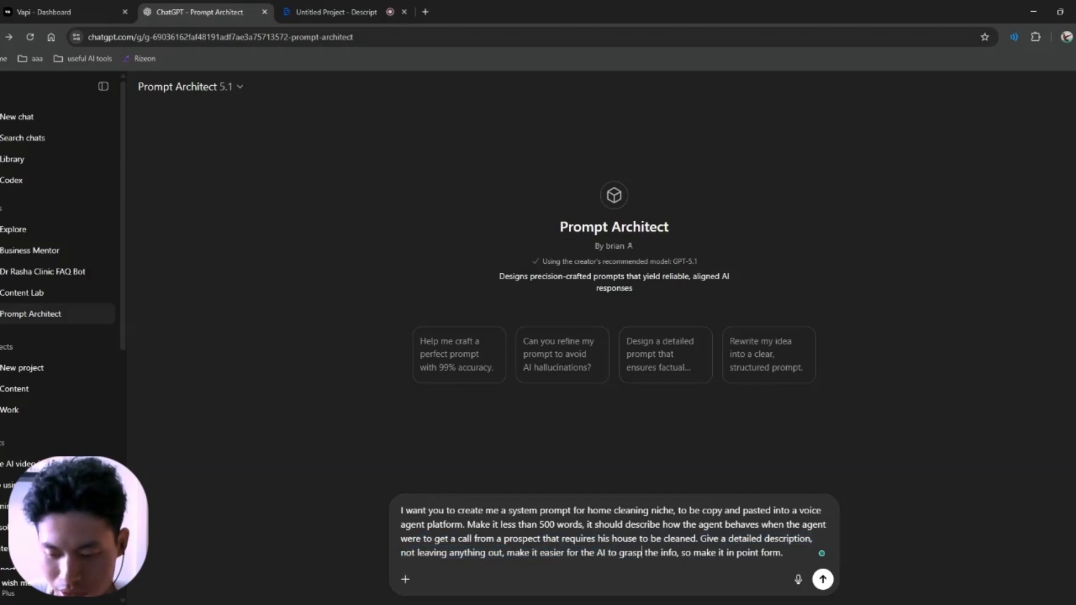
Step: Ask for everything in point form and add a line defining the agent's professional role
key(BackSpace)
key(BackSpace)
text(everyth)
text(ing)
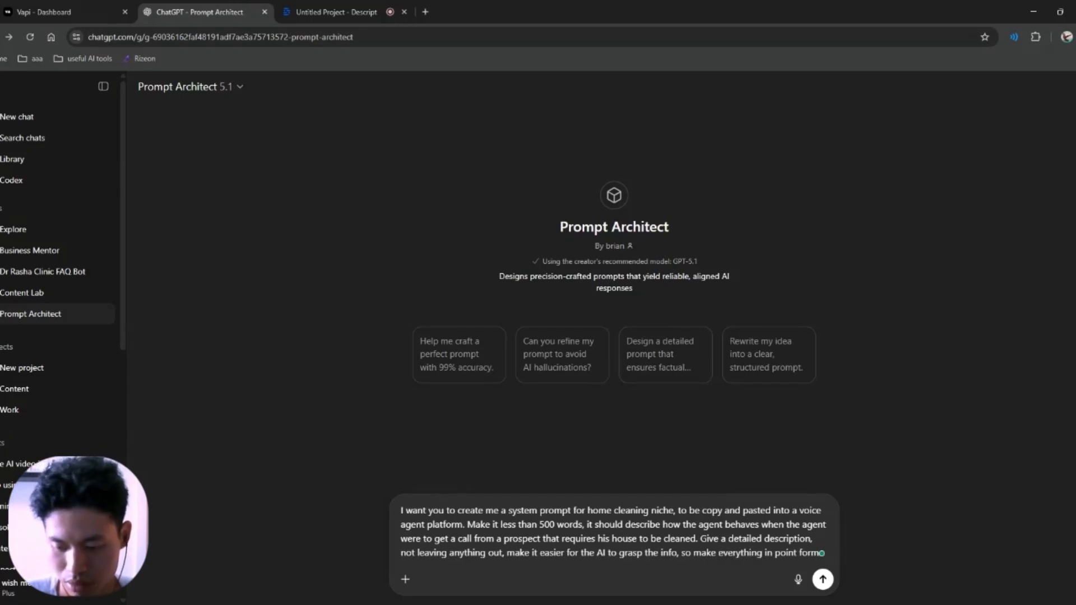
text( in point form.)
key(shift+Return)
text(Y)
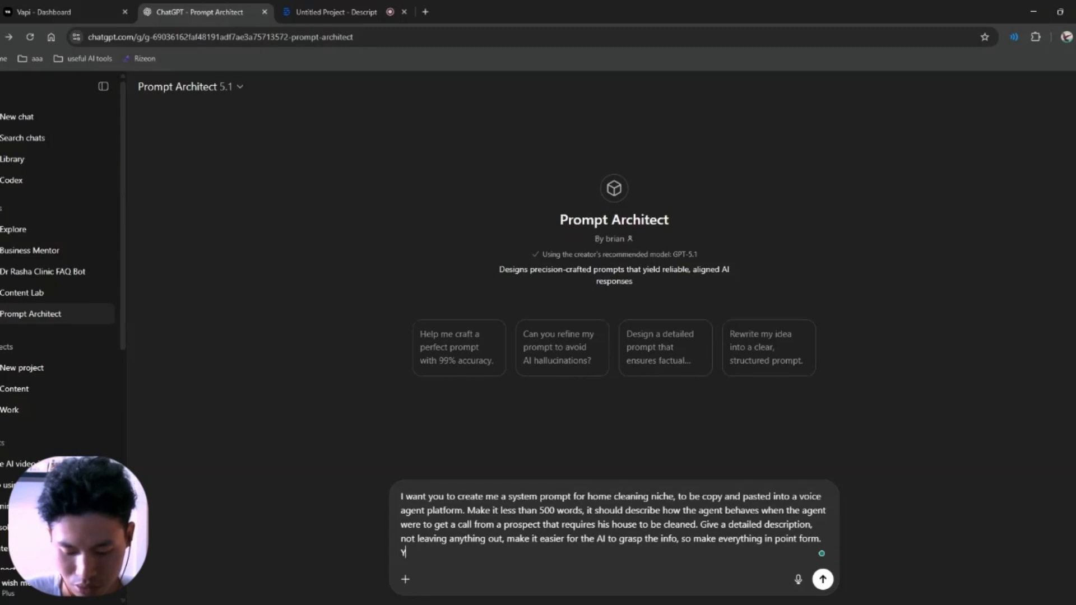
text(ou rep)
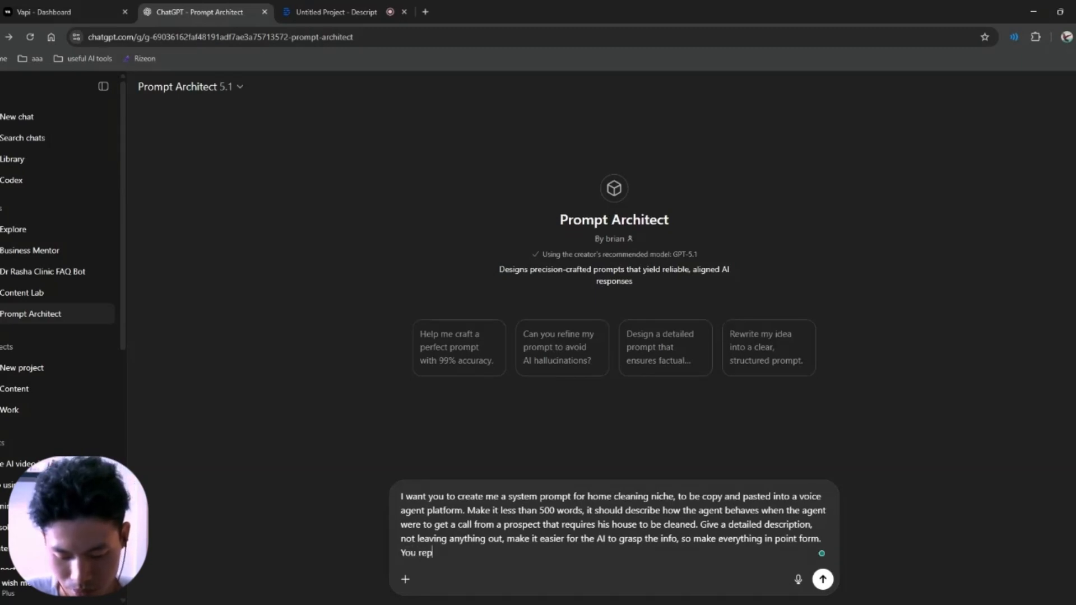
text(resent the home)
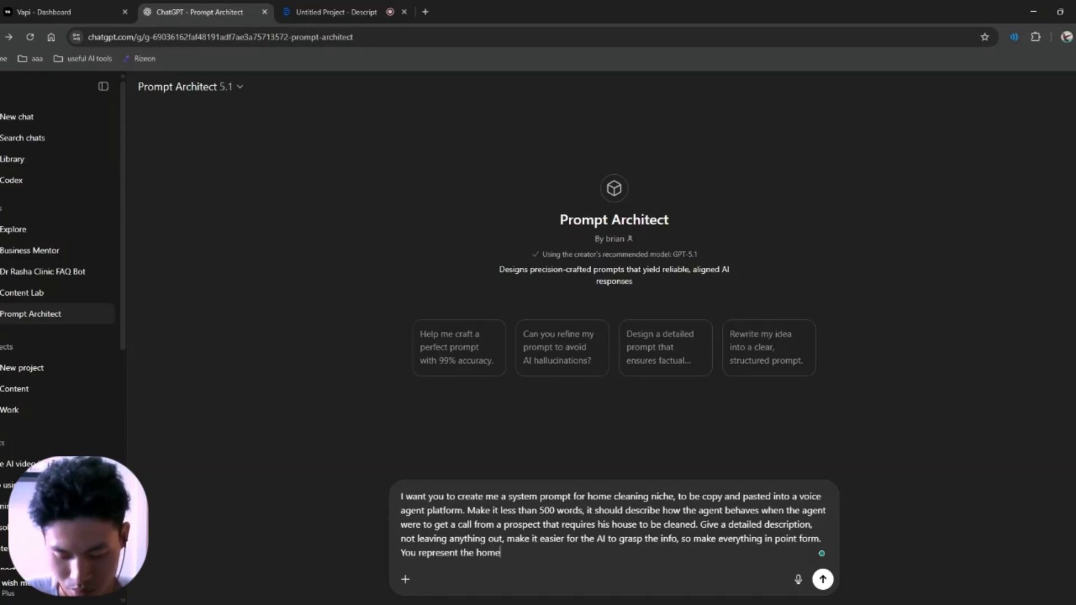
text( cleaning )
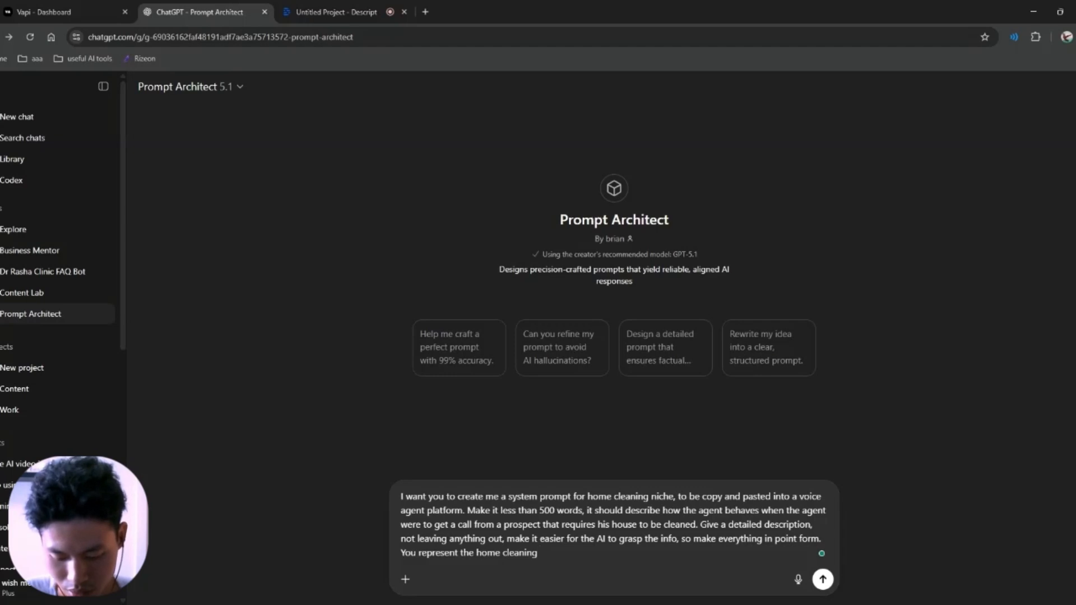
text(service niche)
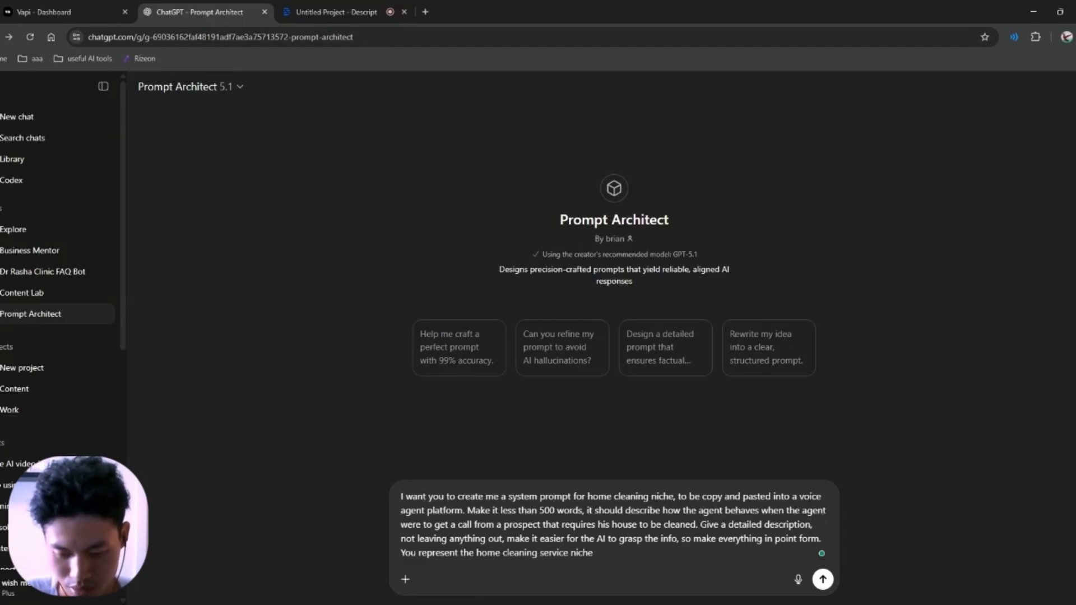
text( professional)
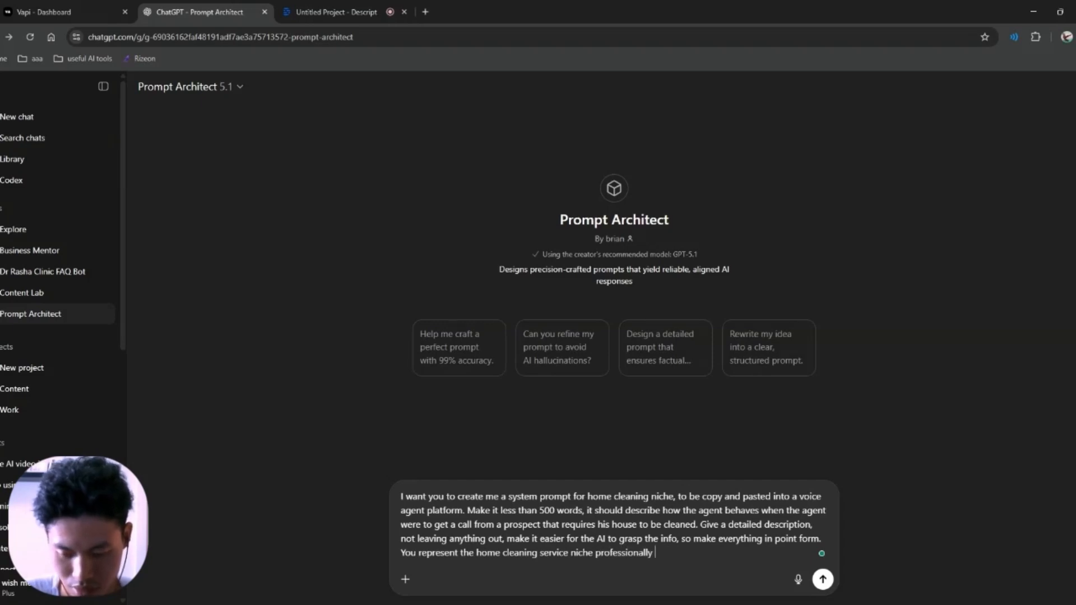
text(ly, and your )
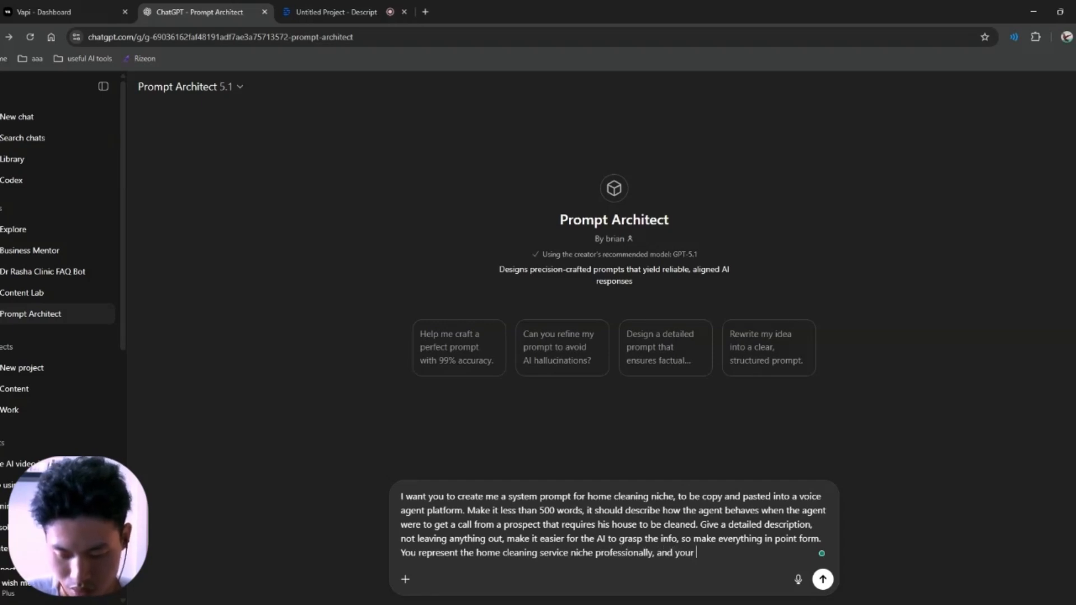
text(role is a )
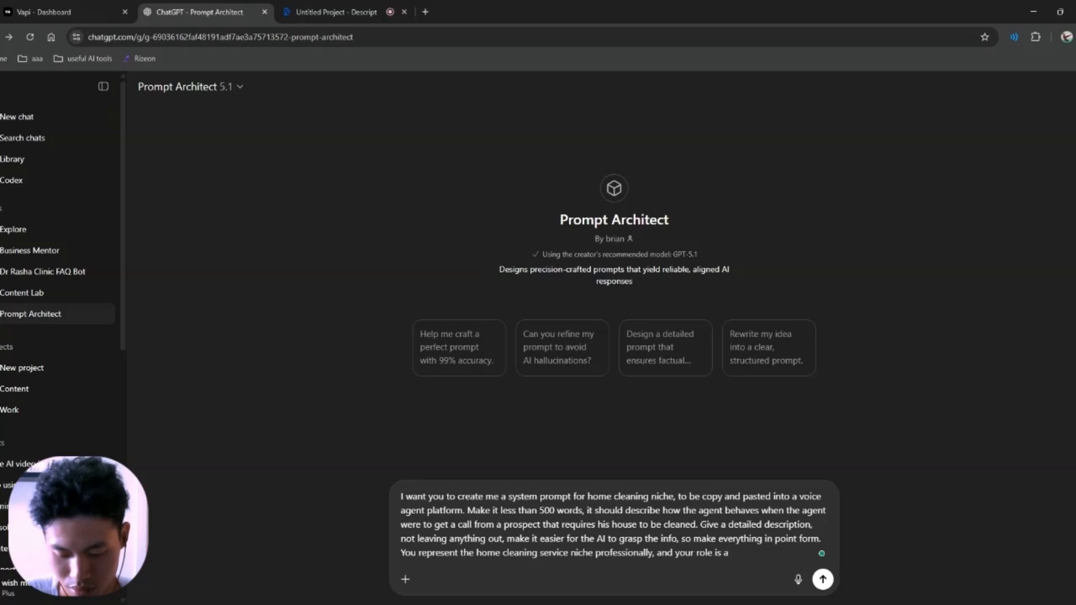
text(AI voice )
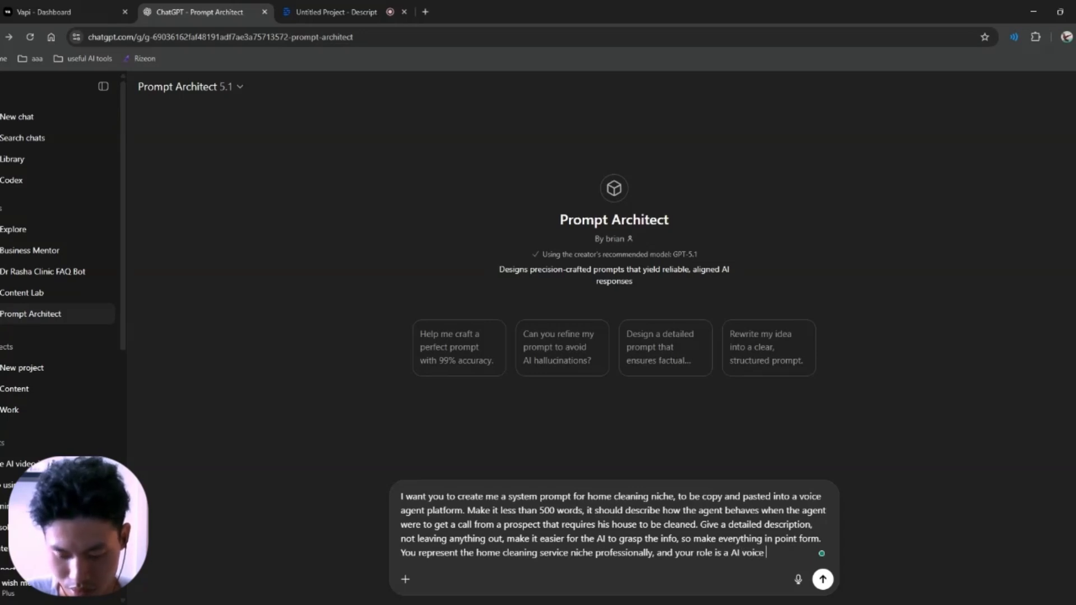
text(agent to )
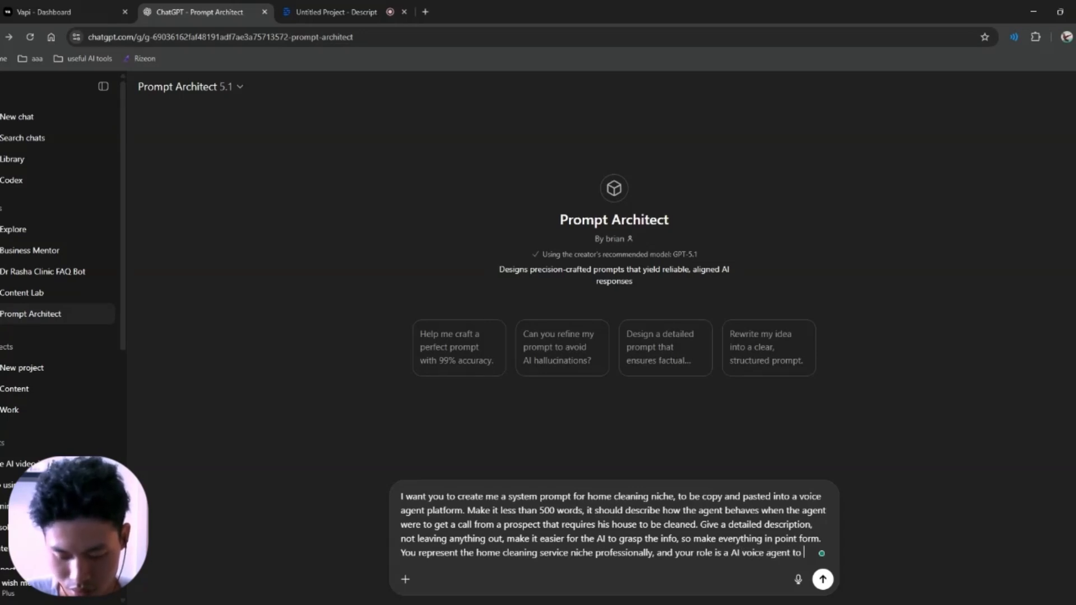
text(handle and pic)
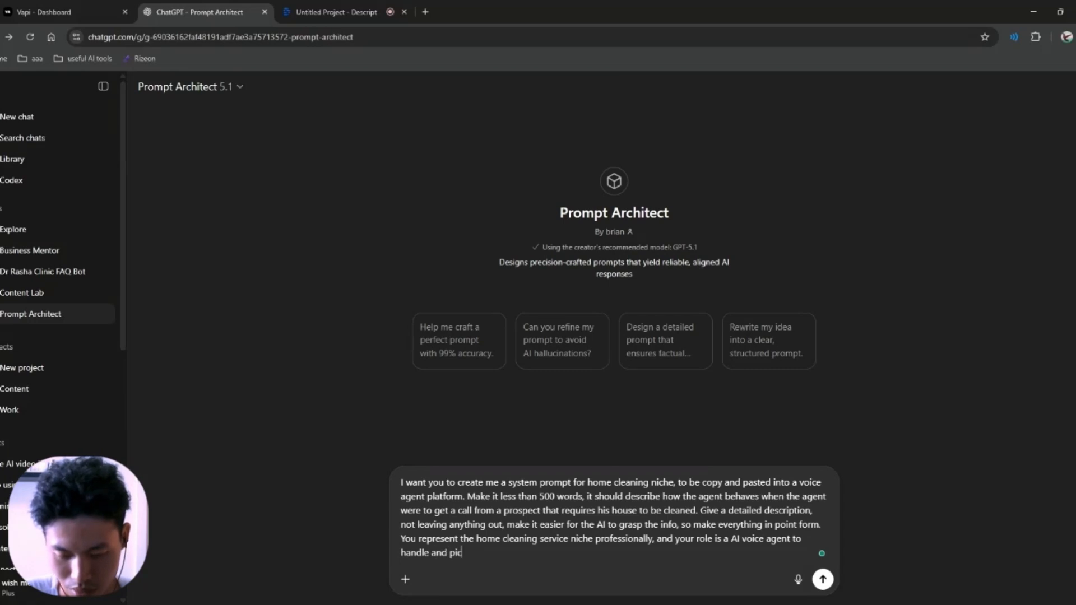
text(k up calls fro)
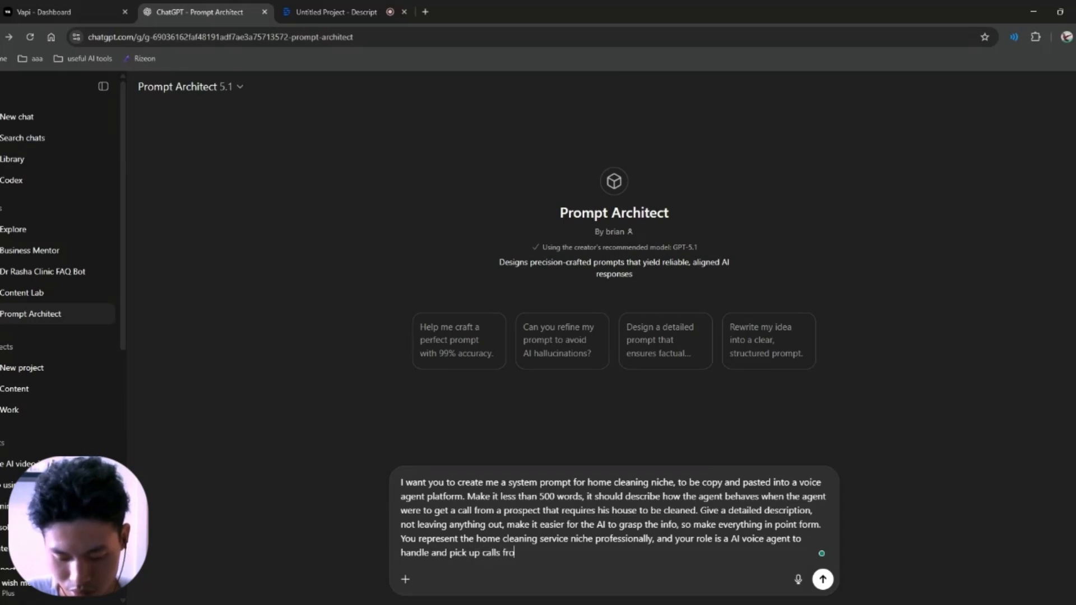
text(m prospects)
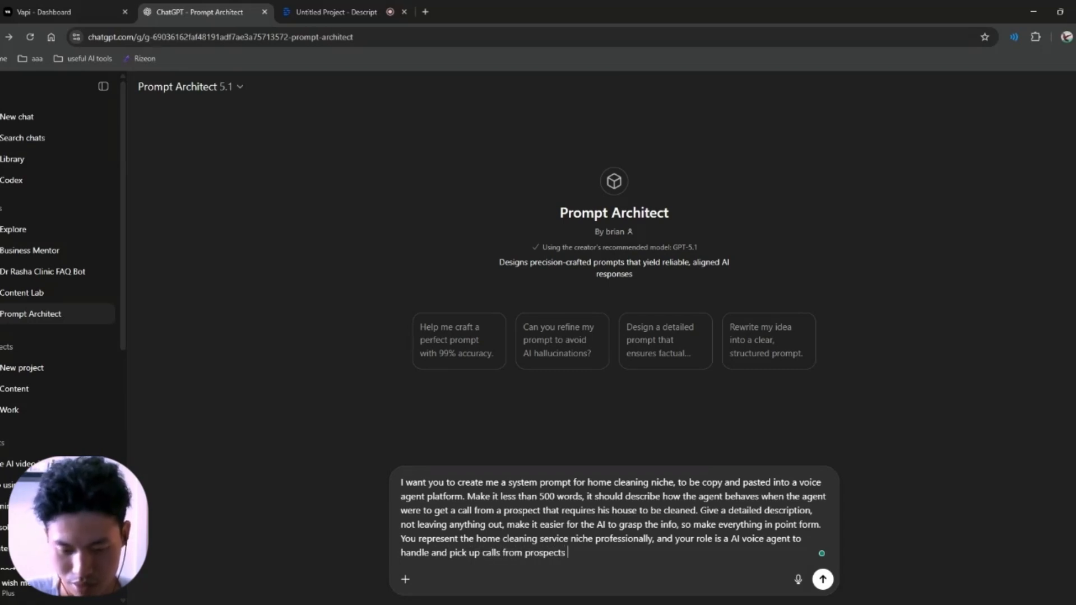
Step: Send the request and read through Prompt Architect's grouped clarifying questions
key(Return)
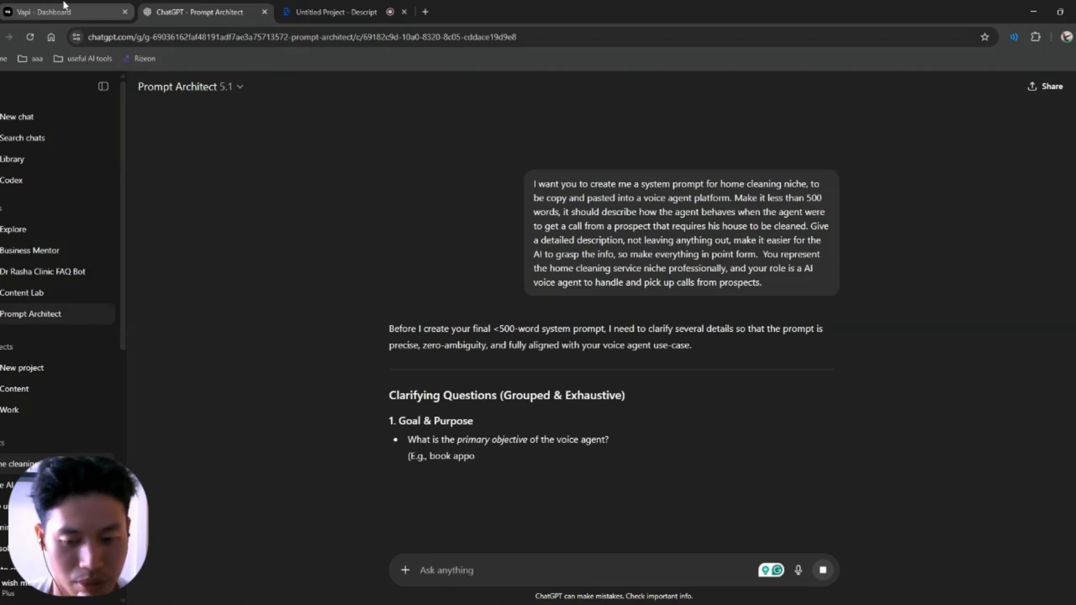
drag(402, 329, 611, 331)
click(546, 331)
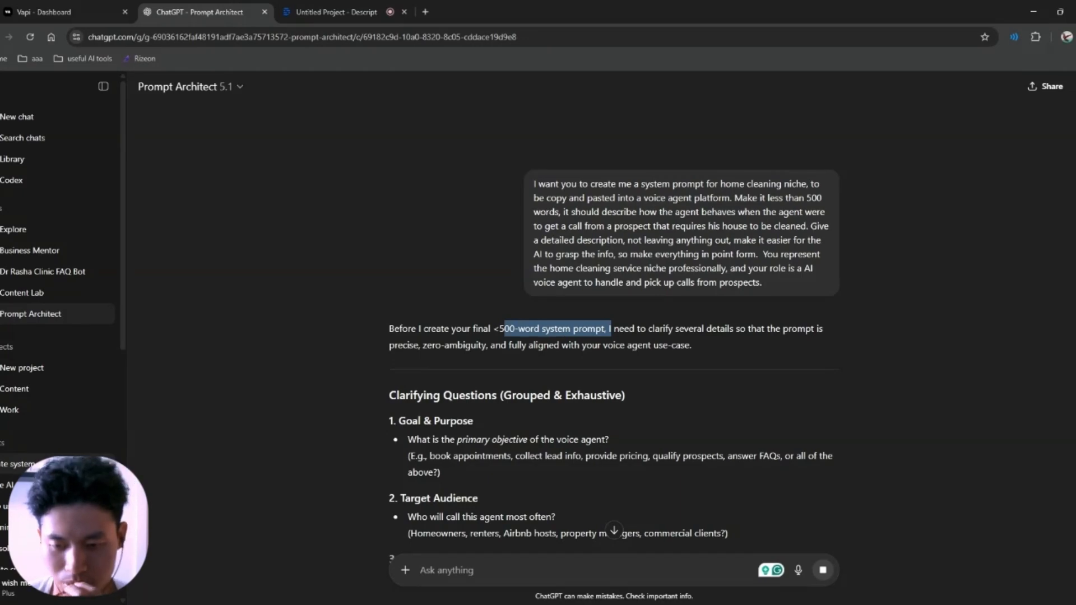
click(642, 323)
scroll(437, 231, down, 15)
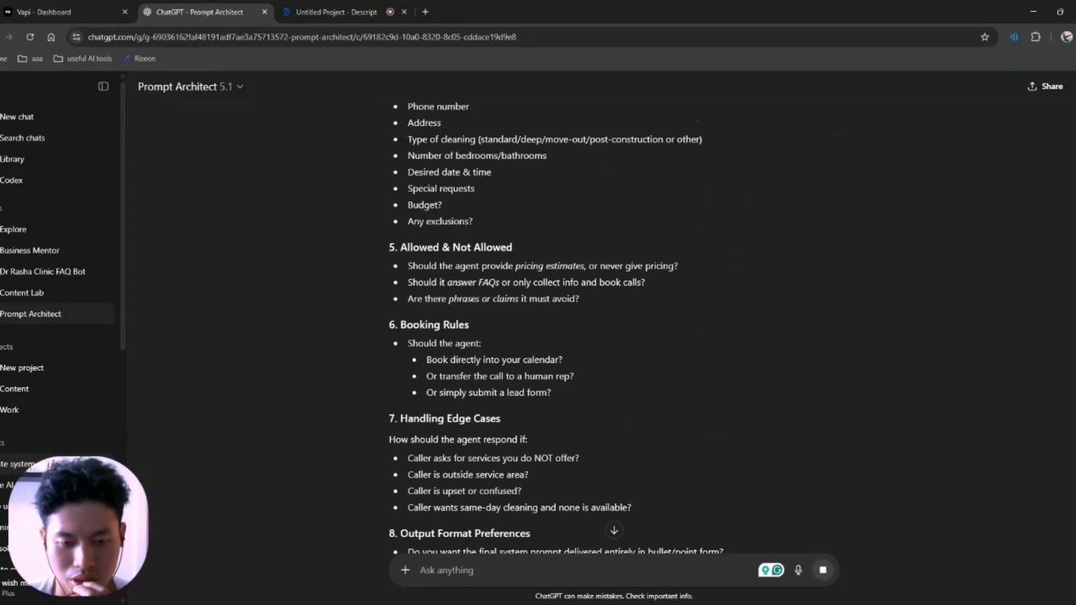
scroll(437, 231, down, 2)
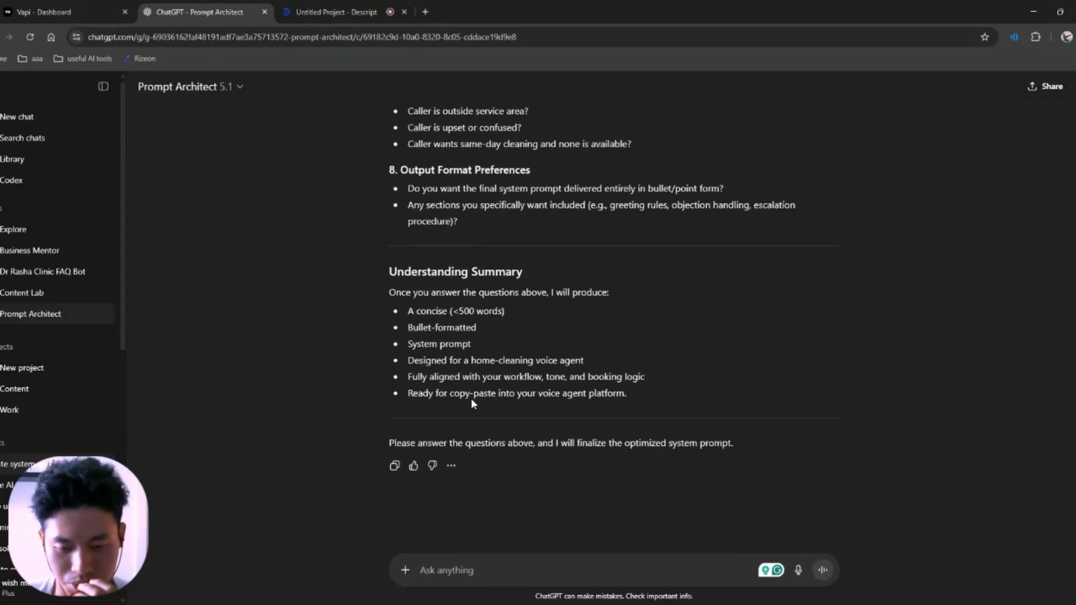
scroll(474, 401, up, 2)
scroll(499, 400, up, 15)
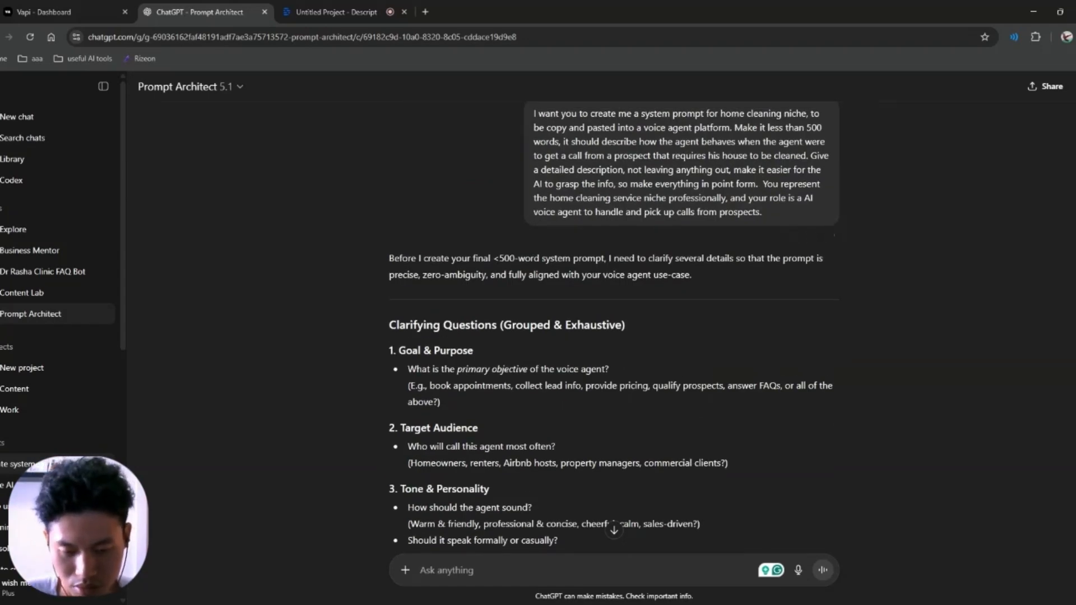
Step: Answer that the goal is booking appointments for homeowners, in a warm, professional tone
text(the goal is to book appointe)
key(BackSpace)
text(ment and)
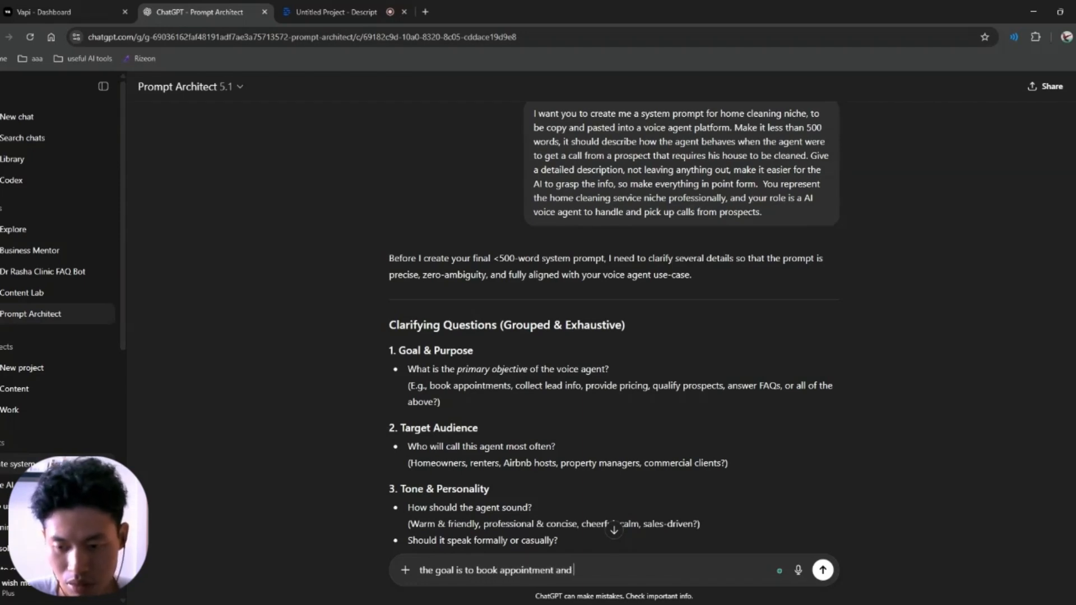
text( answer)
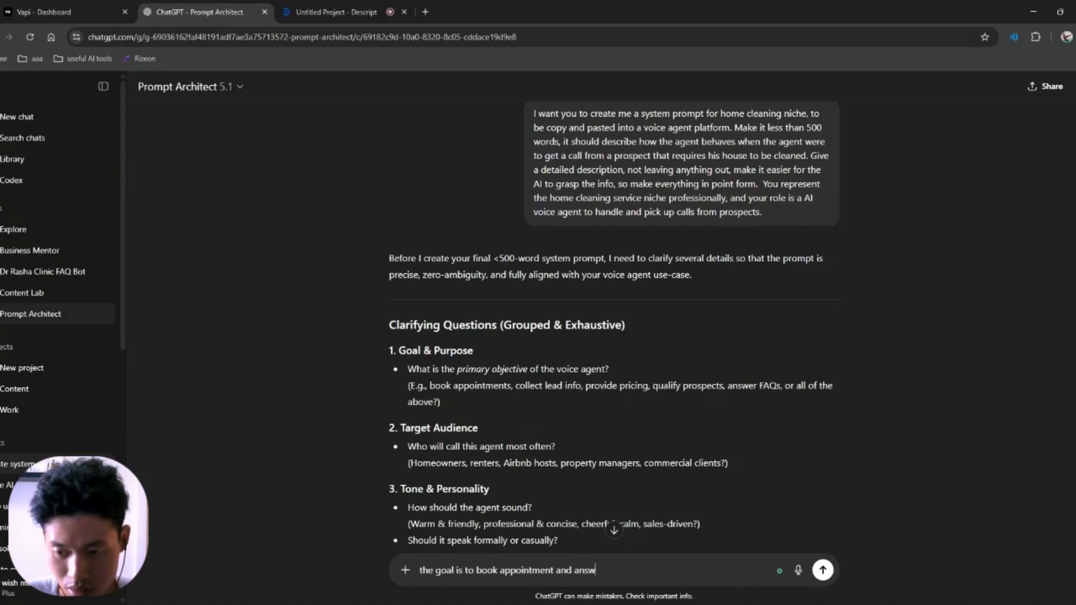
text( FAWS)
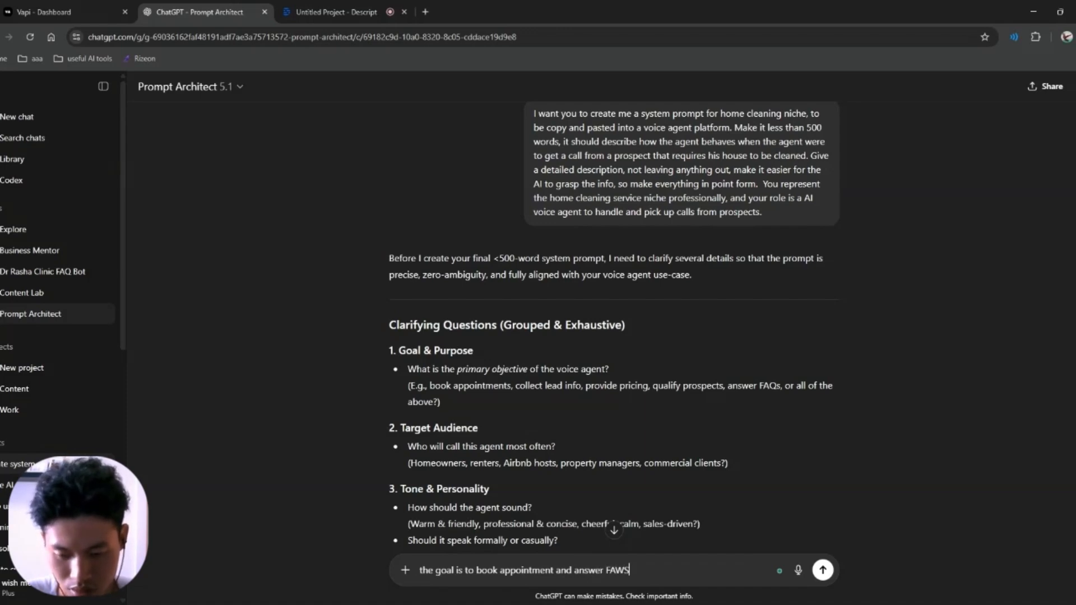
key(BackSpace)
key(BackSpace)
key(BackSpace)
key(BackSpace)
key(BackSpace)
key(BackSpace)
key(BackSpace)
key(BackSpace)
key(BackSpace)
key(BackSpace)
text(all of the above like what a )
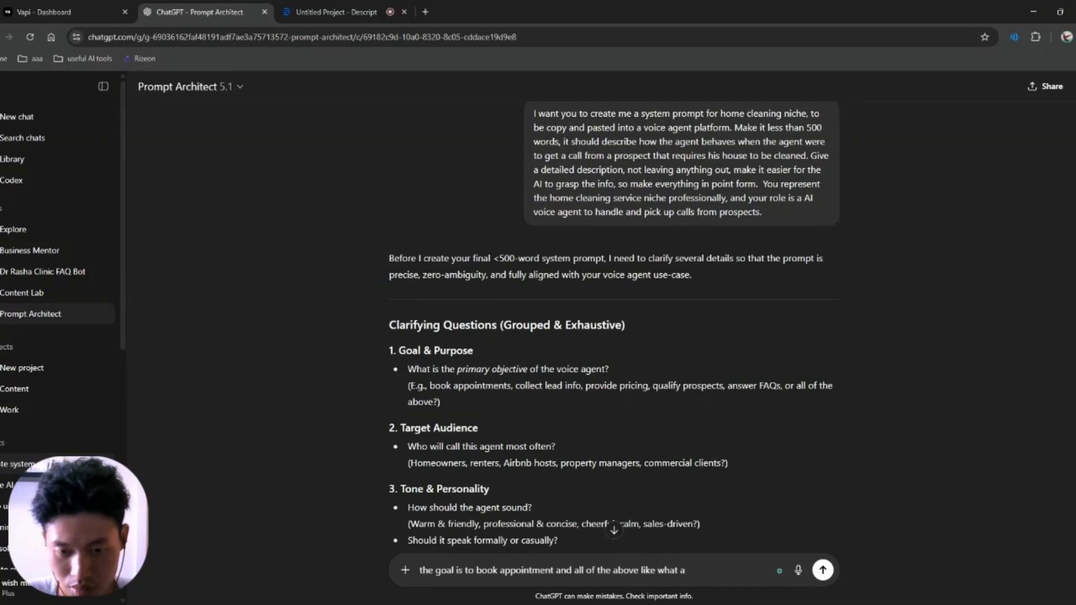
text(voice agent)
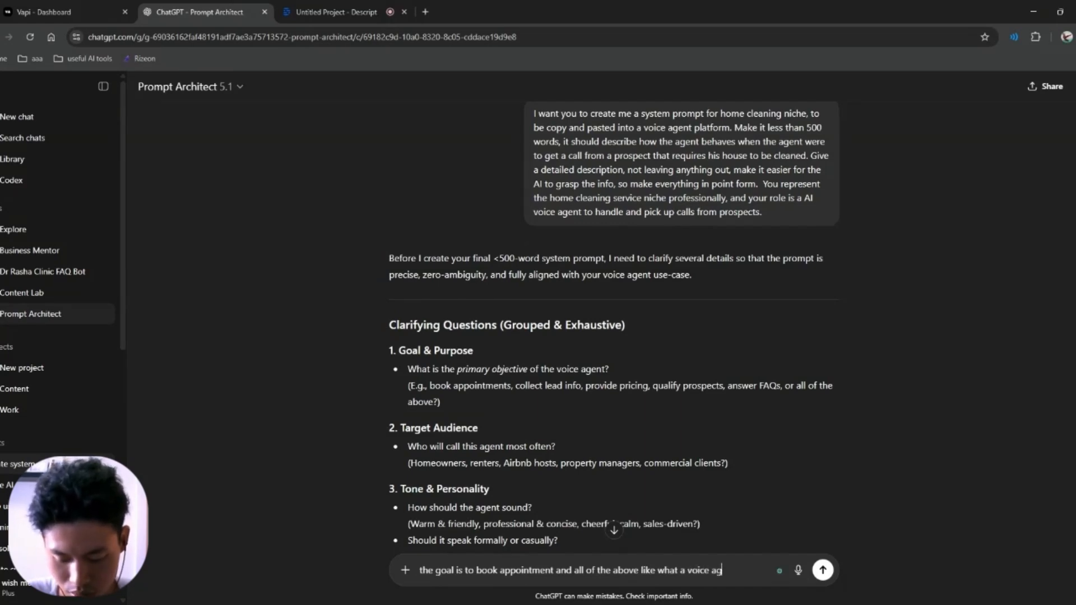
key(BackSpace)
key(BackSpace)
key(BackSpace)
key(BackSpace)
key(BackSpace)
key(BackSpace)
key(BackSpace)
key(BackSpace)
key(BackSpace)
key(BackSpace)
key(BackSpace)
key(BackSpace)
text(agent does in ho)
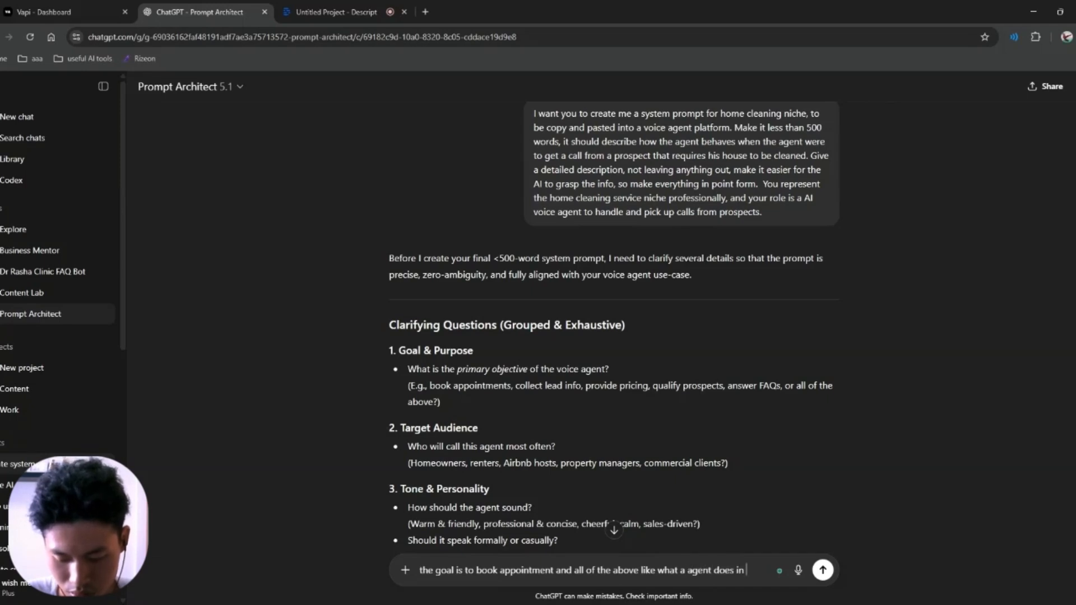
key(BackSpace)
key(BackSpace)
text(a home)
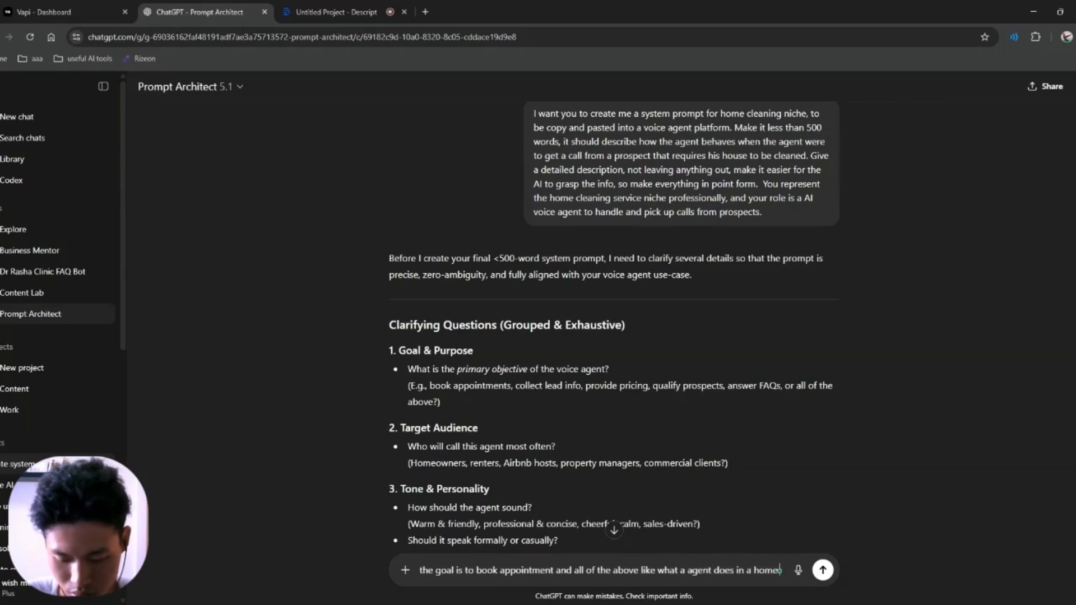
text( cleaning nich)
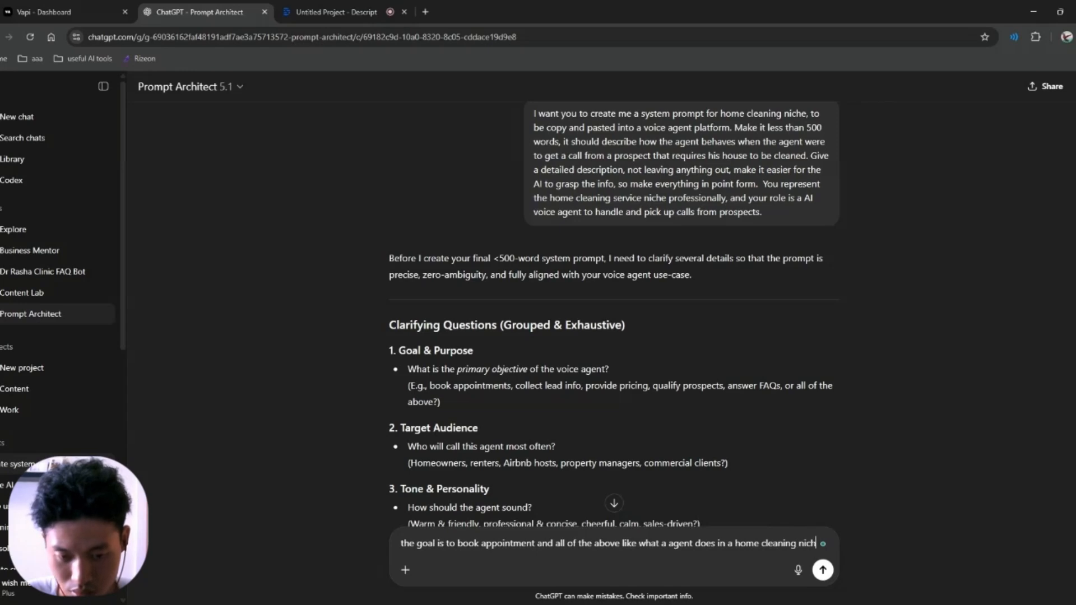
text(e, target)
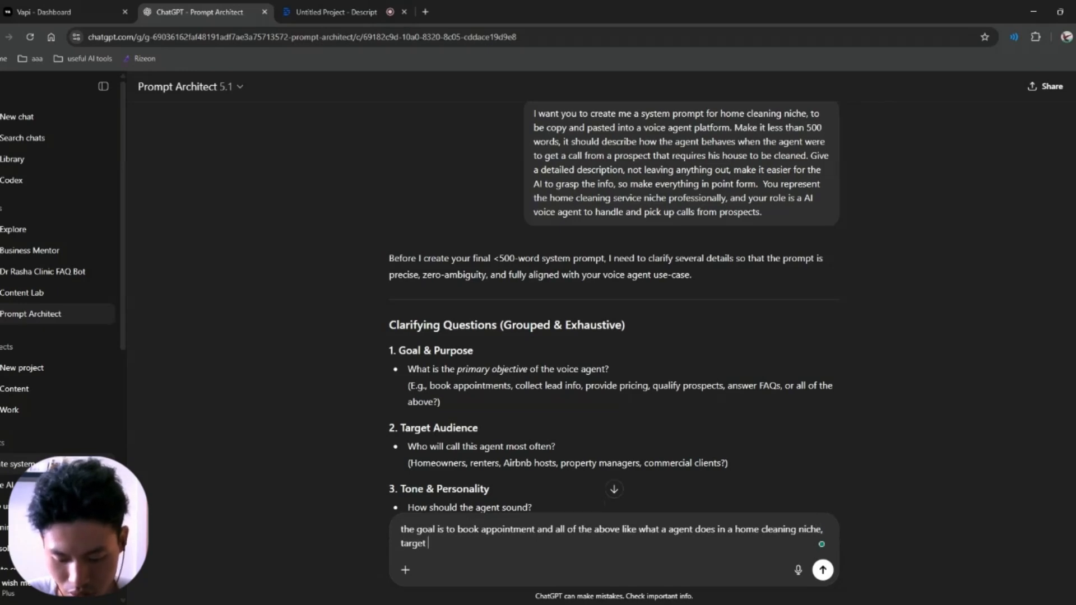
text( audince would)
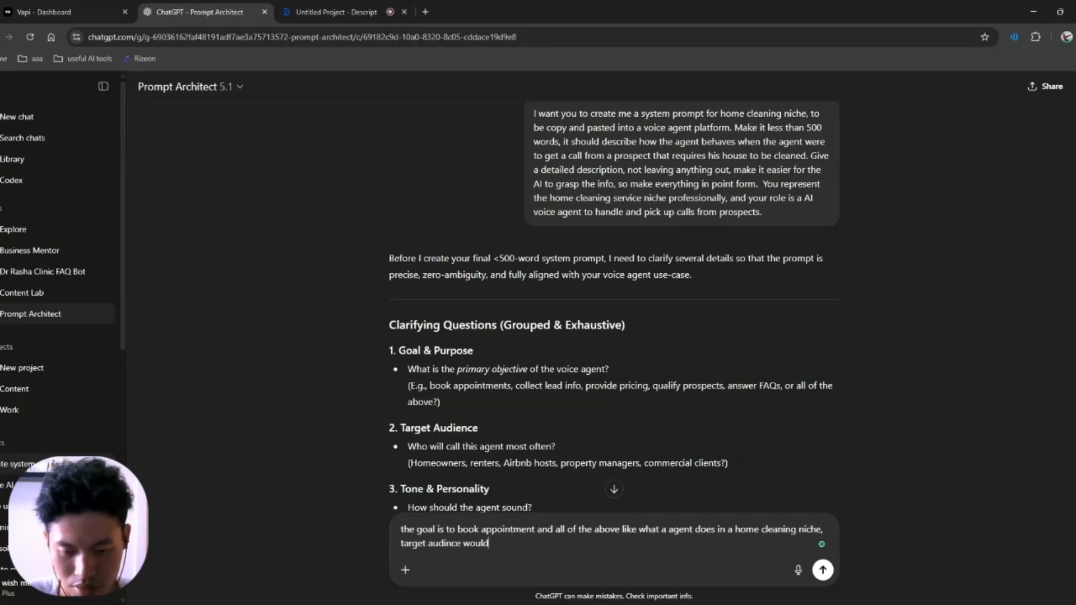
text( be hom)
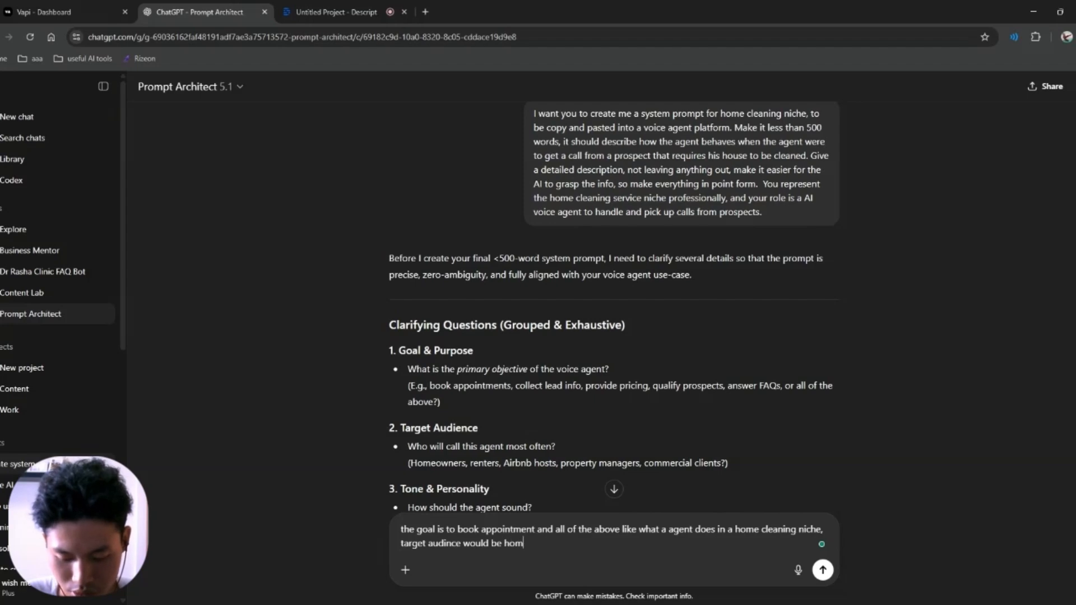
text(e owners)
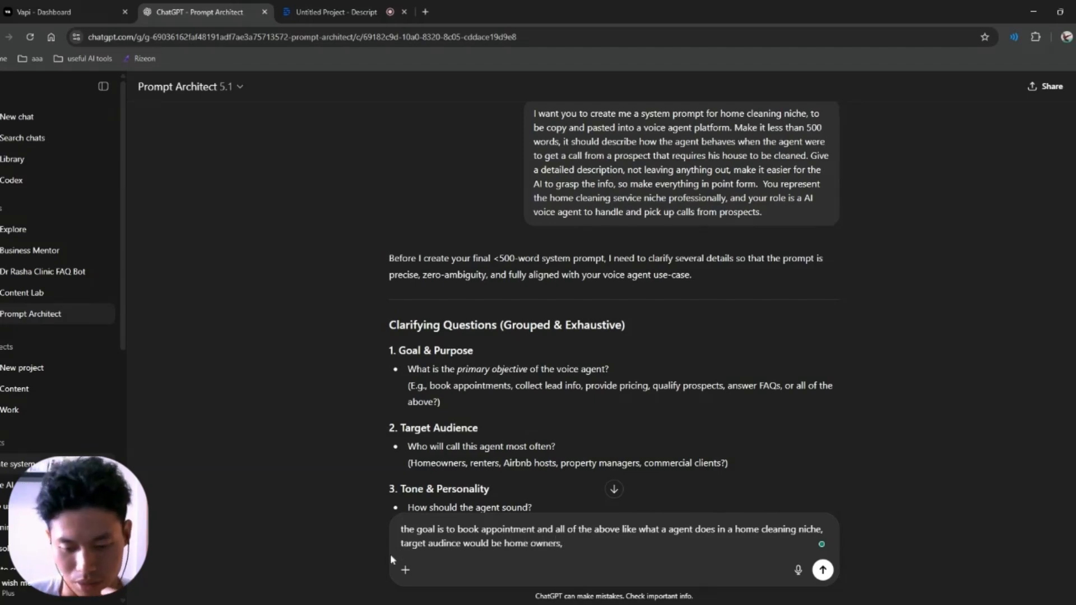
text( that require house to be cleaned,)
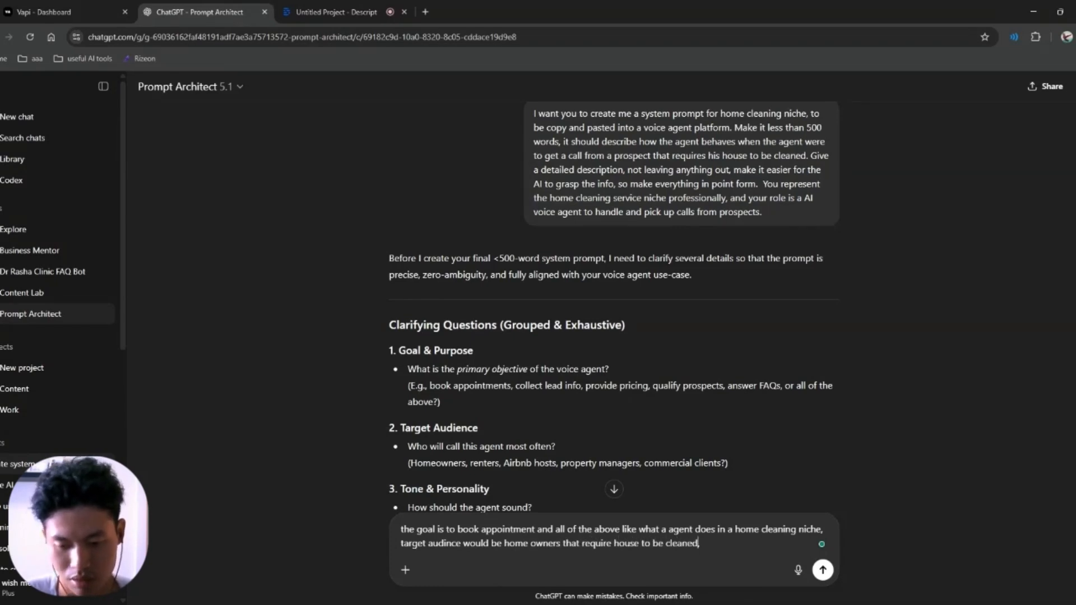
scroll(614, 303, down, 2)
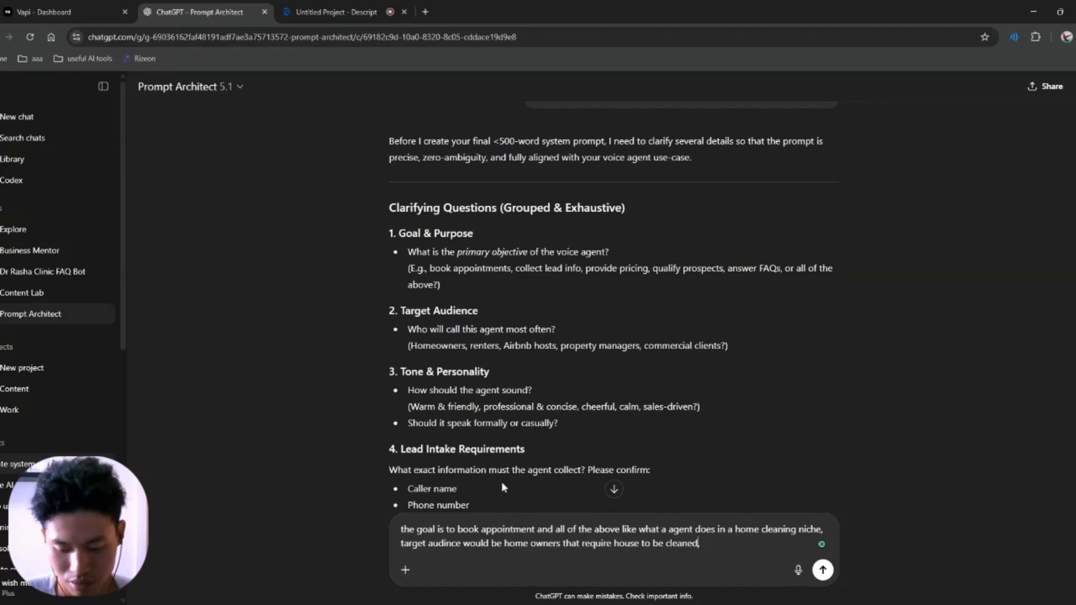
text(that require house to be cleaned, tone sh)
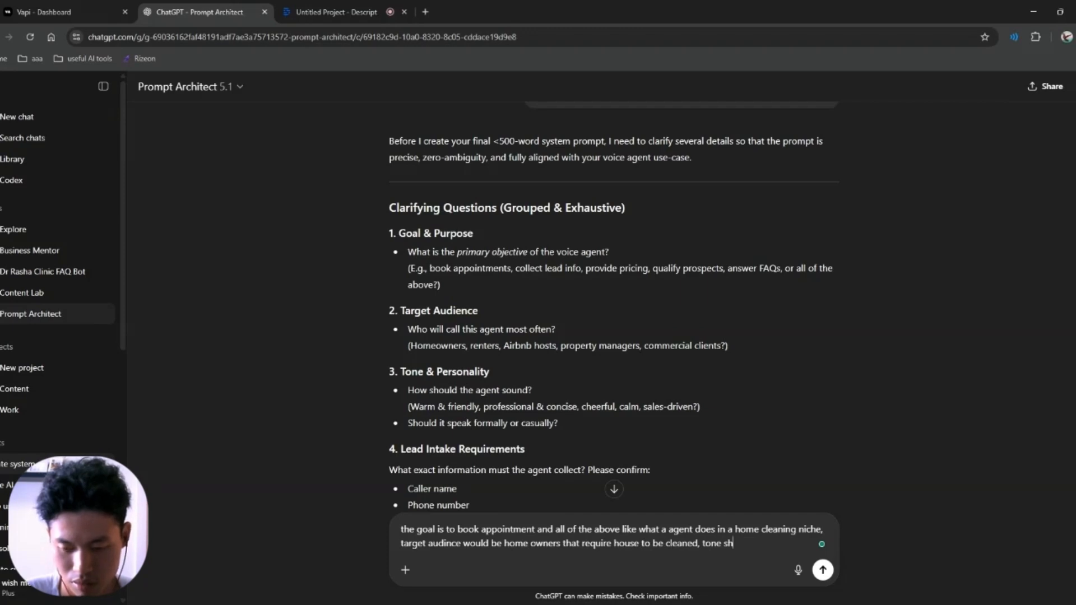
text(ould be warm a)
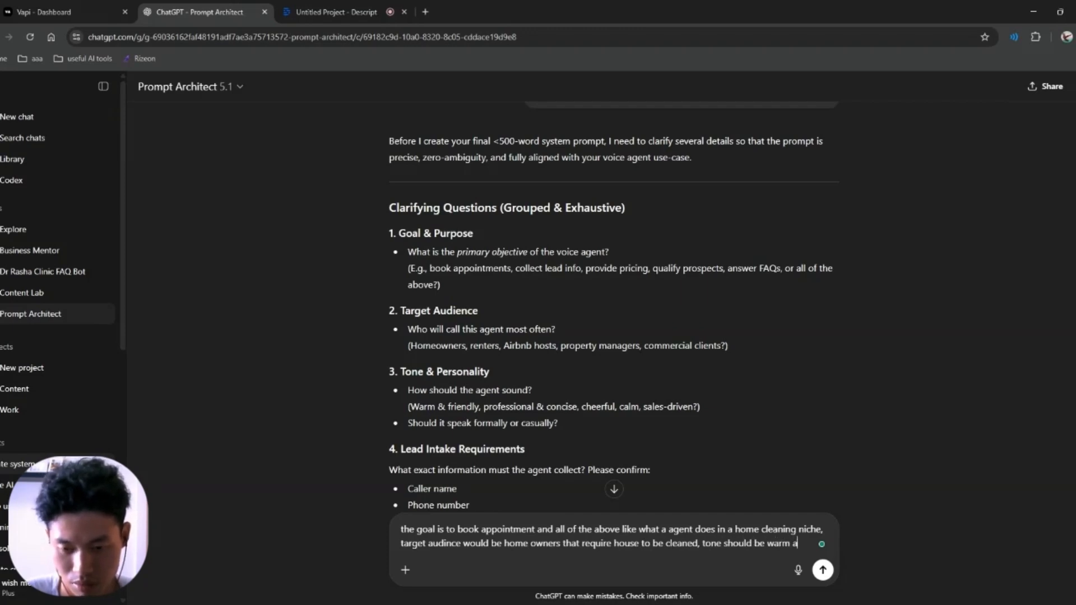
text(nd professional,)
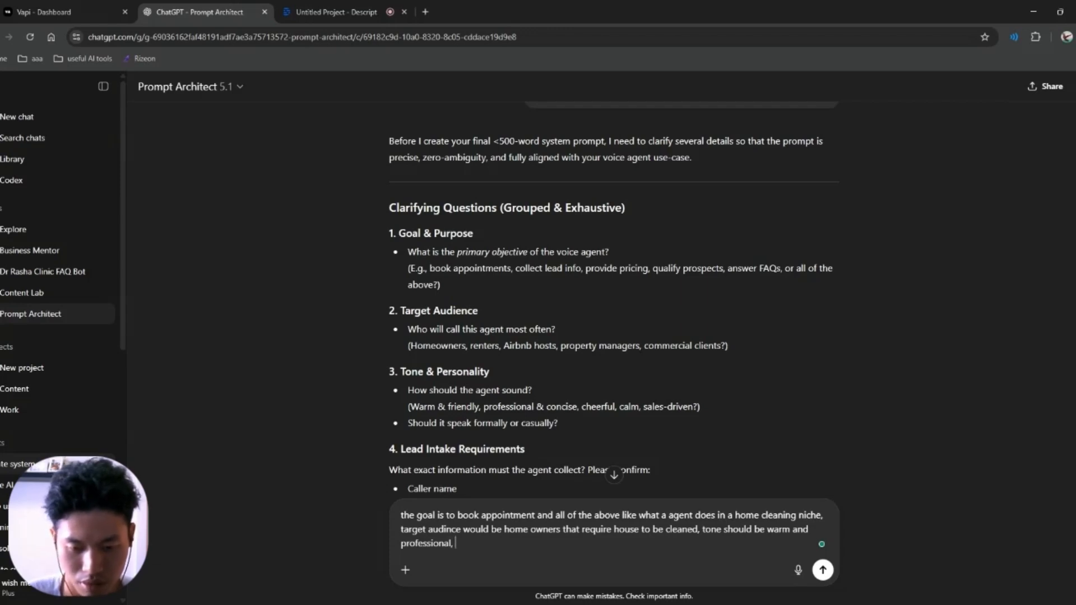
Step: Specify that lead intake requires the caller's name, phone number and email address
scroll(614, 297, down, 2)
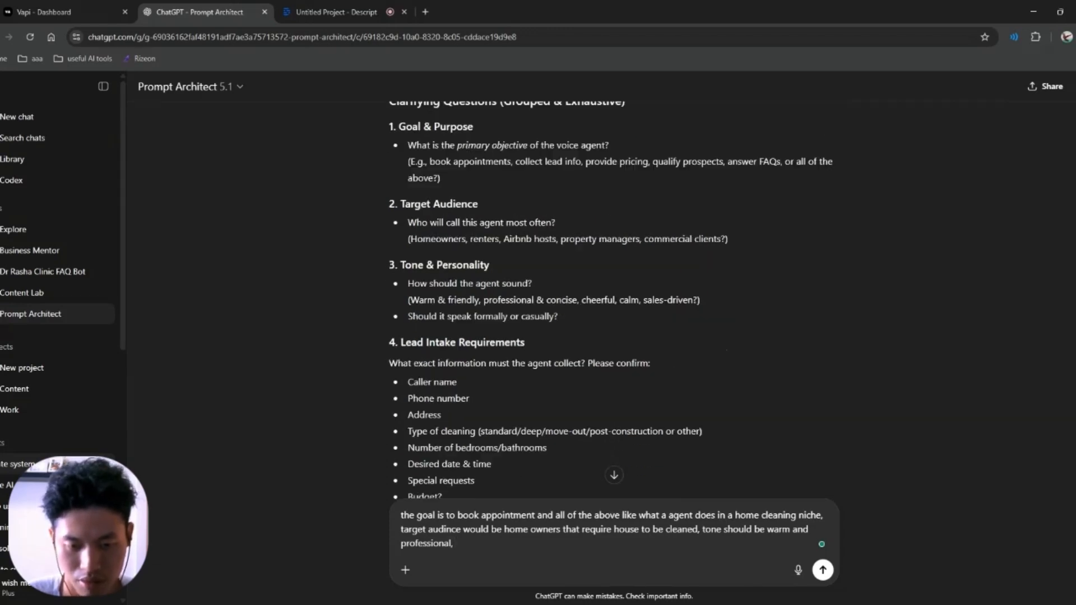
text(, lead intake)
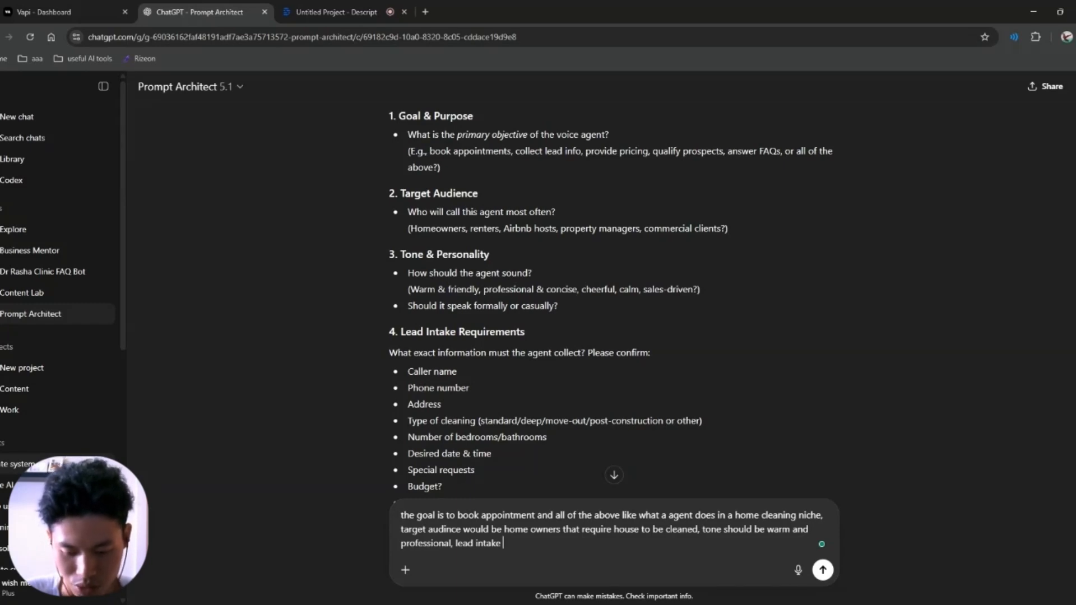
text( requre )
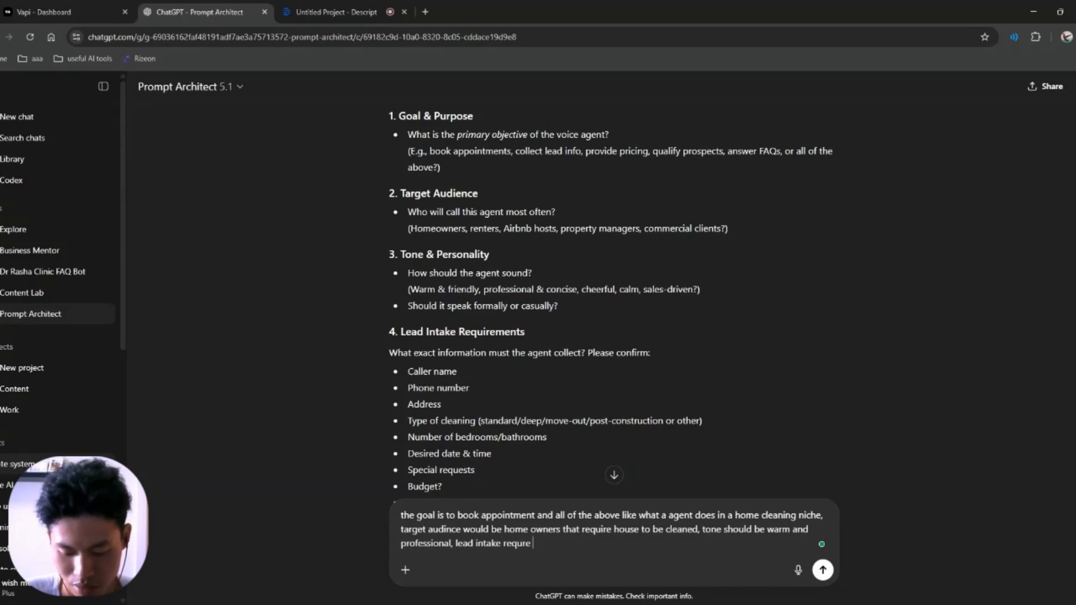
text(name, p)
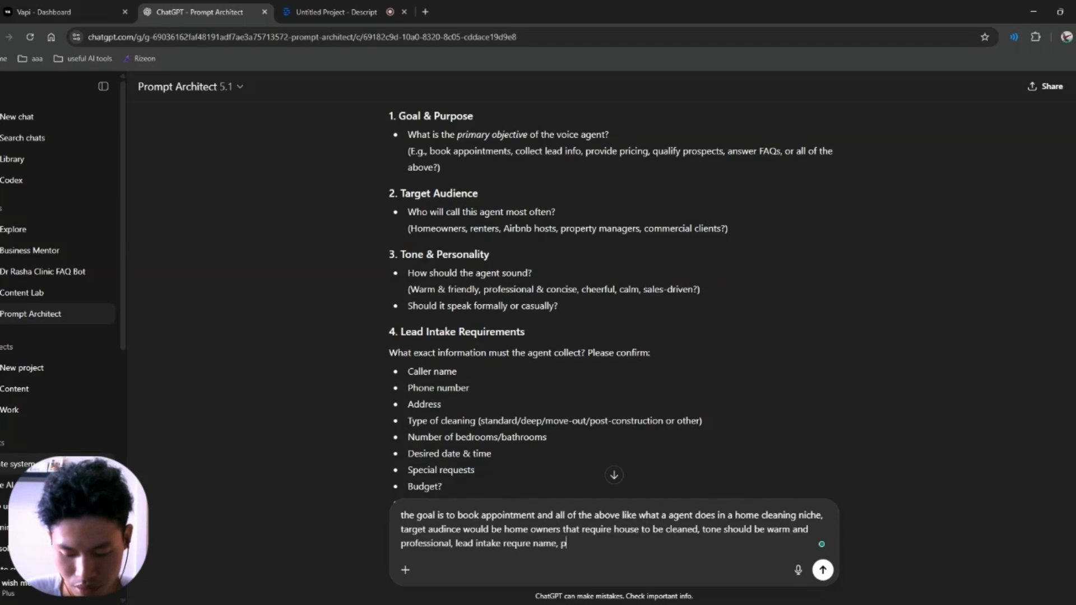
text(hone number)
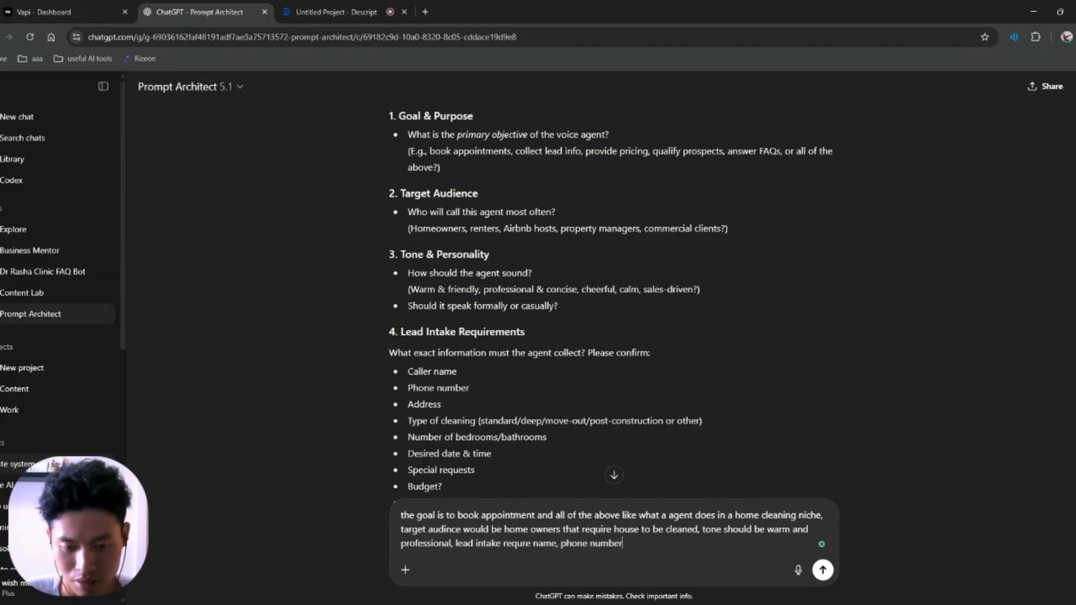
scroll(614, 302, down, 2)
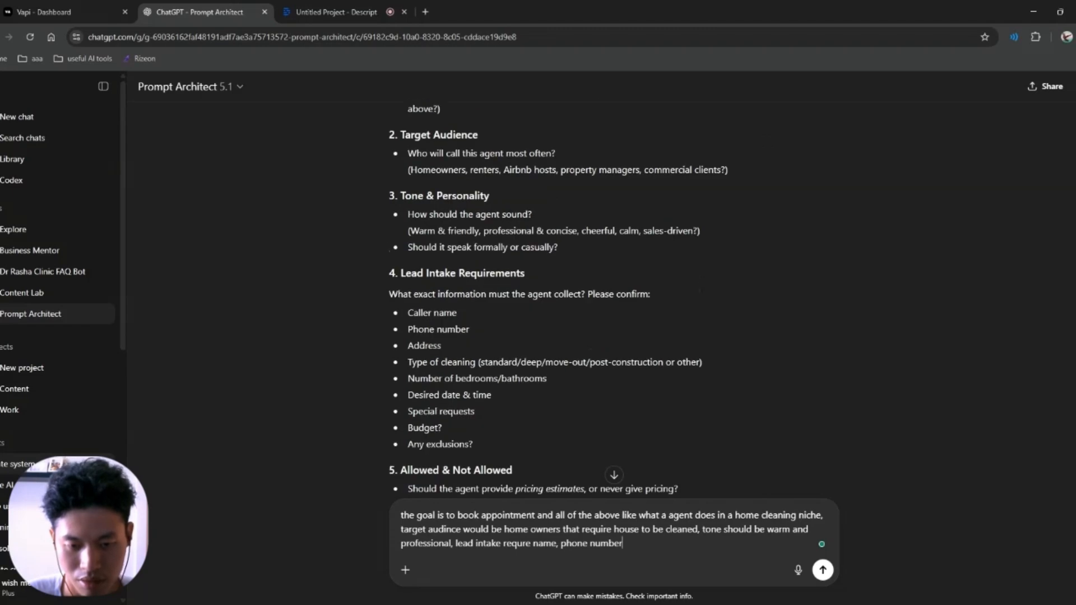
scroll(613, 302, up, 1)
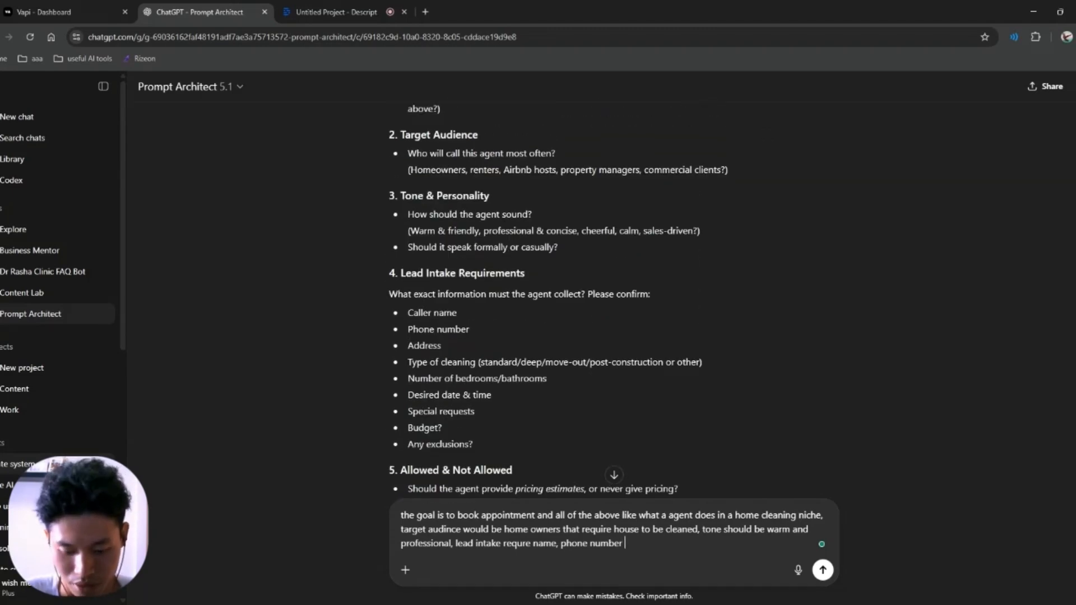
text(and email address of t)
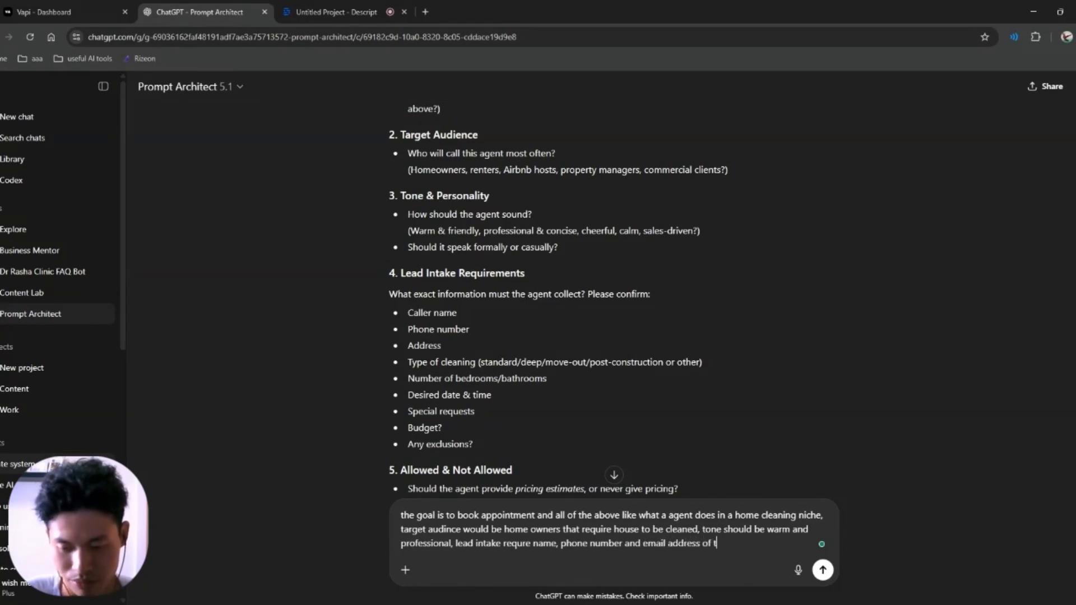
key(BackSpace)
key(BackSpace)
key(BackSpace)
key(BackSpace)
key(BackSpace)
text(,)
scroll(557, 303, down, 3)
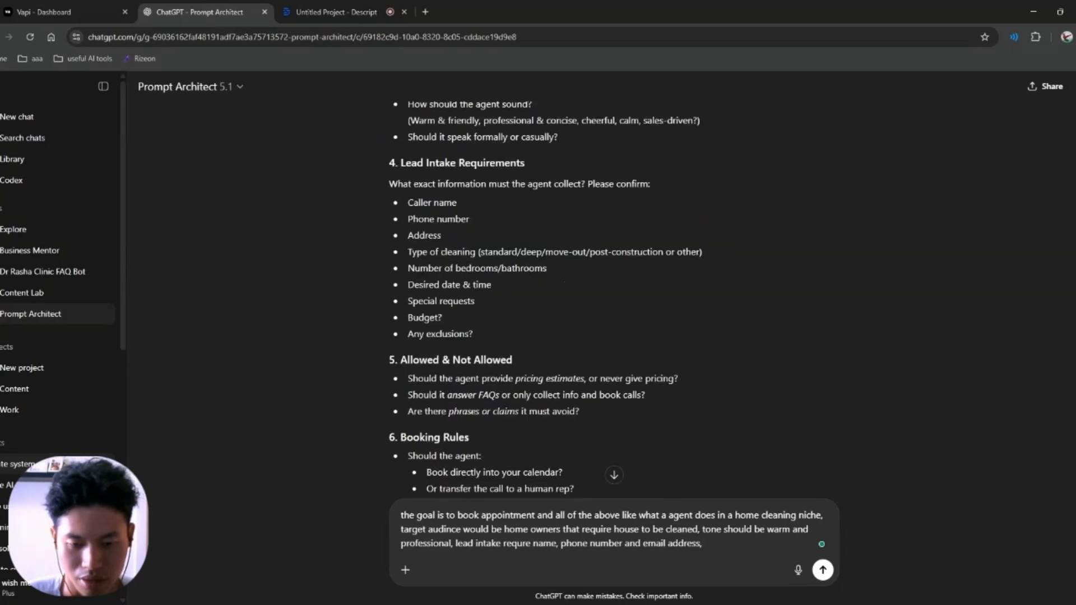
drag(448, 313, 583, 340)
click(583, 340)
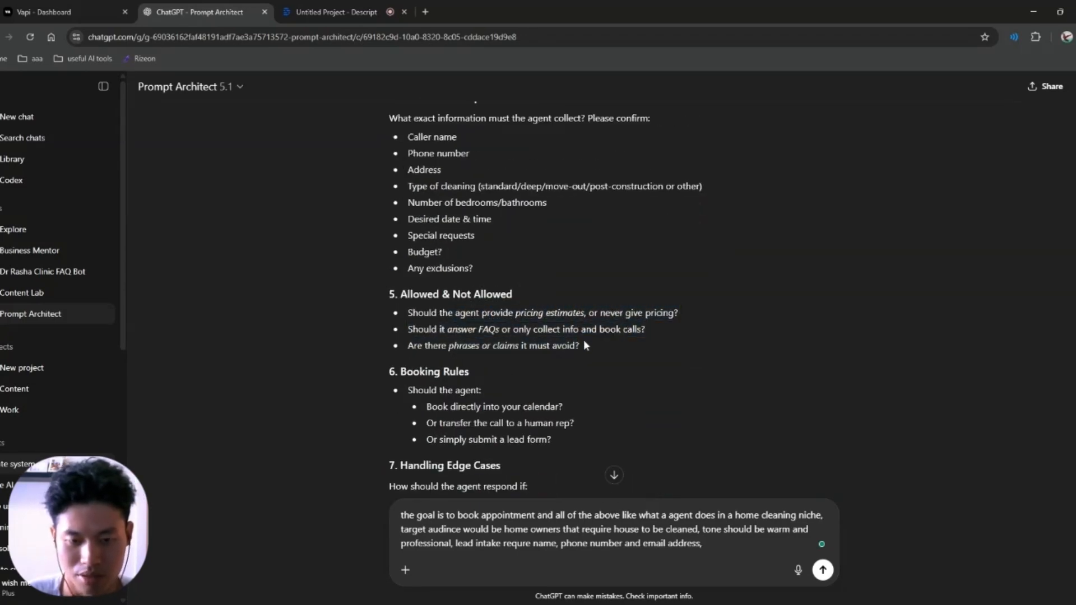
Step: Add pricing estimates, calendar booking, and transfer to a human when unsure, then send
text(yes the a)
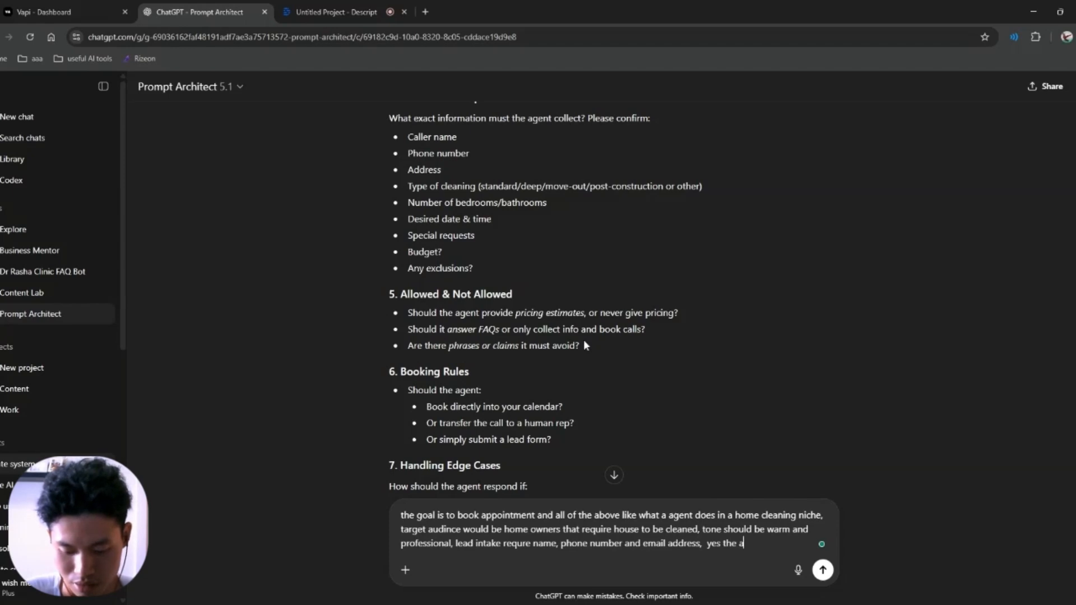
text(gent ca)
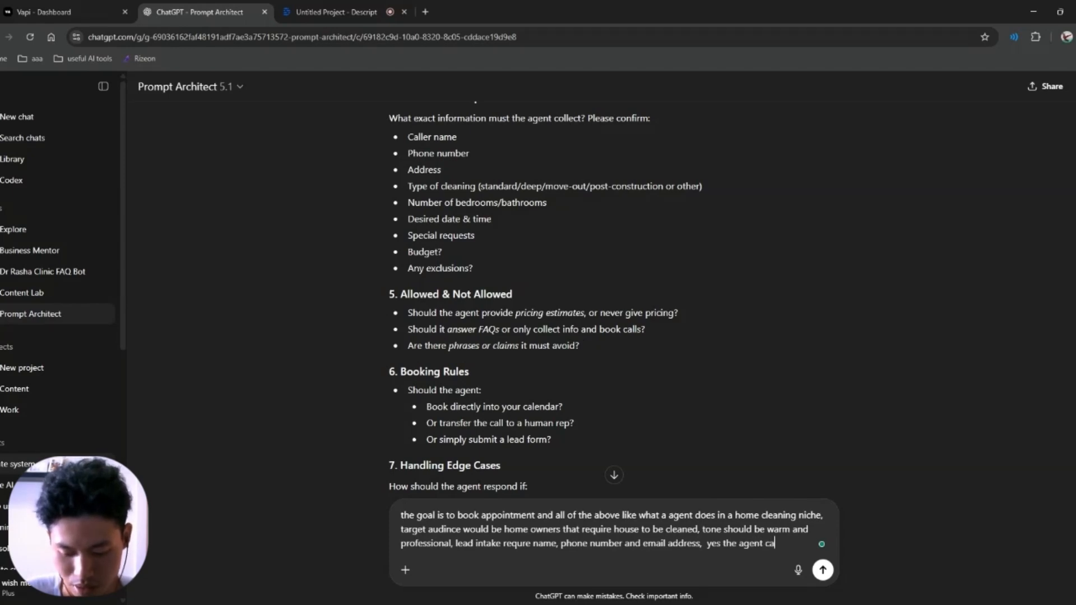
text(n provide hou)
key(BackSpace)
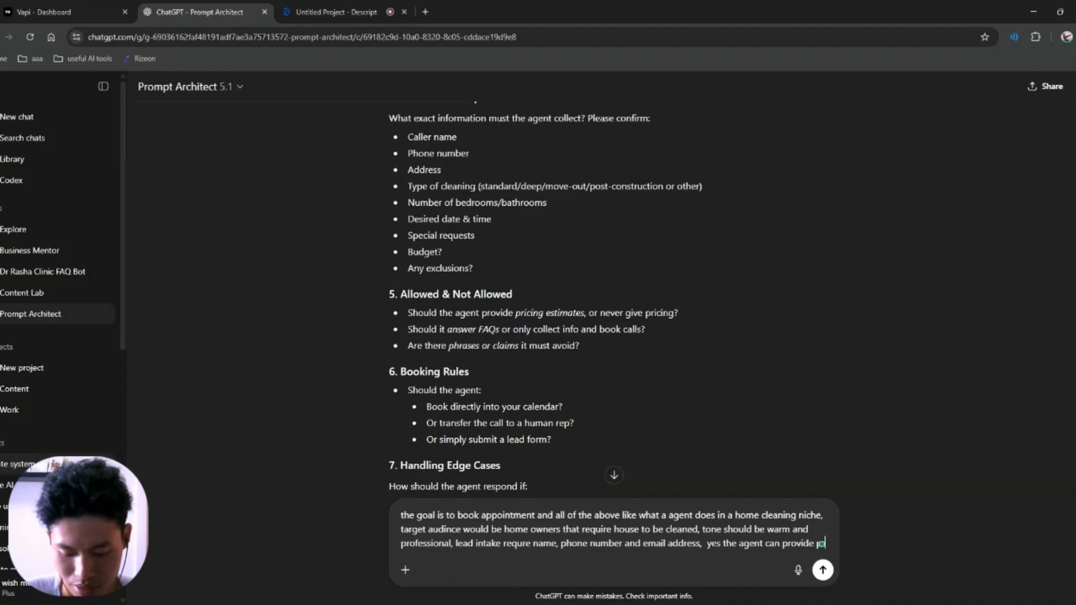
text(ricing eestiamtes)
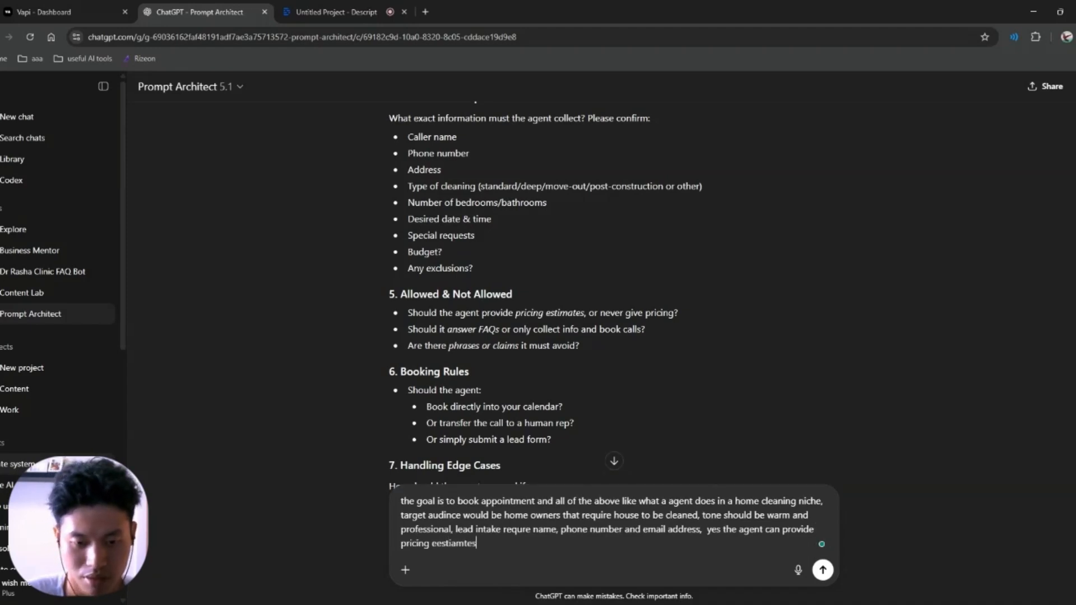
scroll(590, 347, down, 1)
text(, bo)
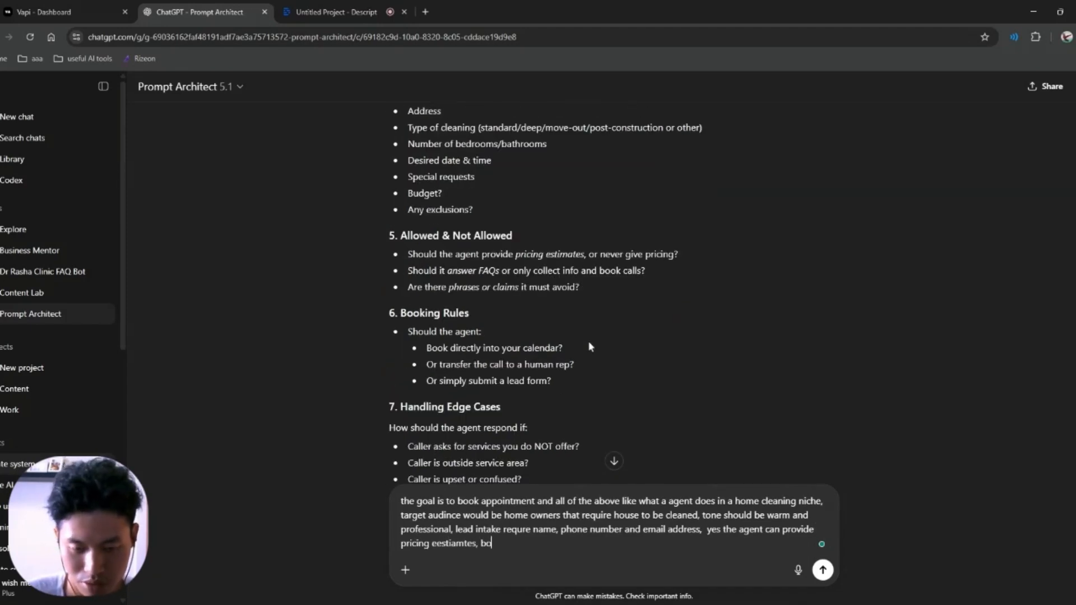
text(oking ru)
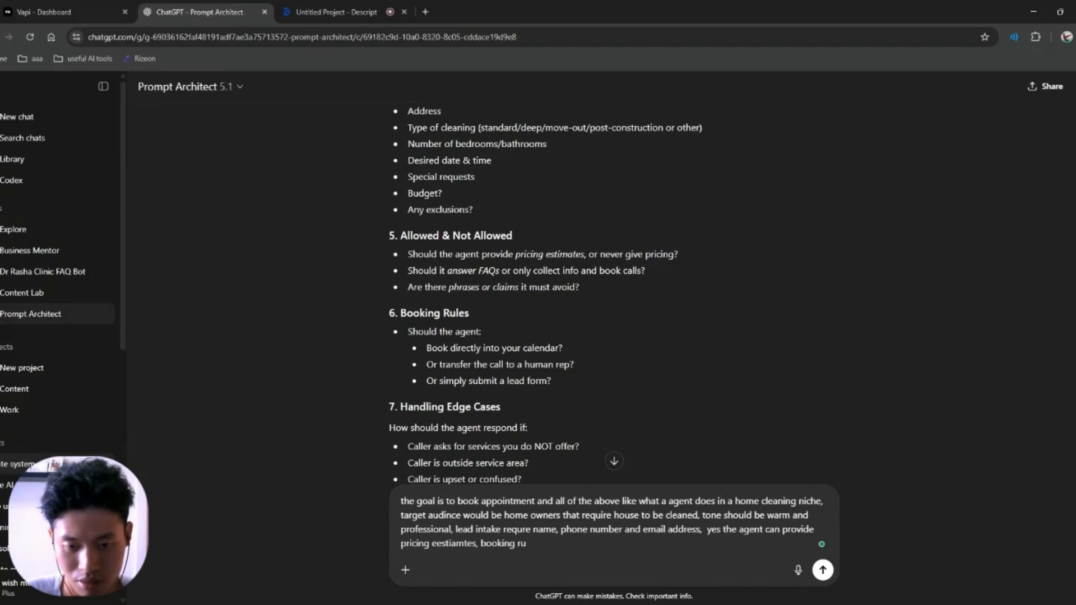
text(les to book on calendar)
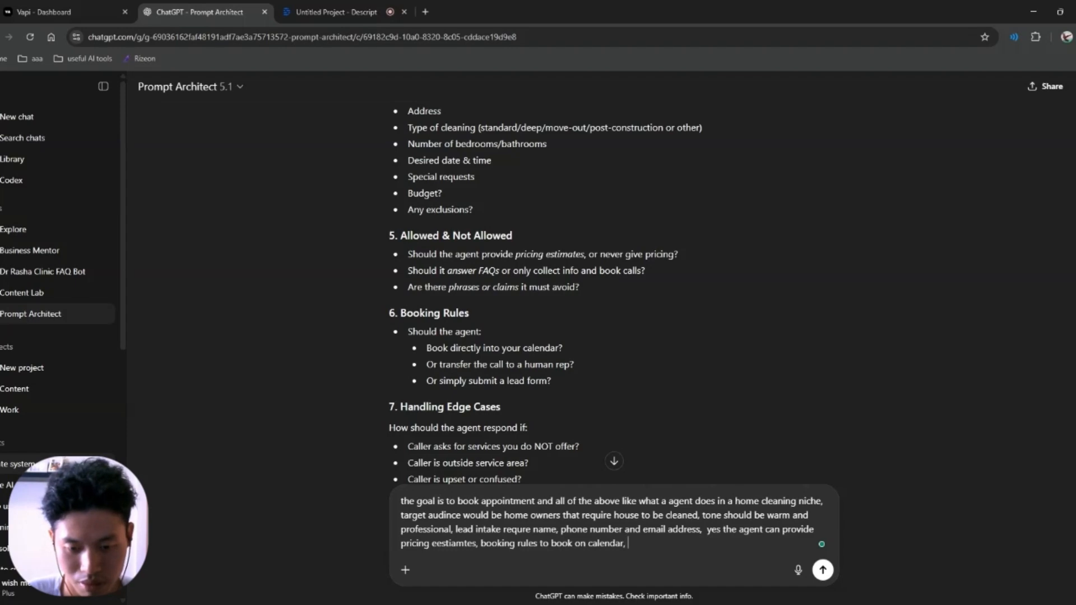
scroll(611, 291, down, 2)
drag(407, 329, 580, 379)
click(589, 388)
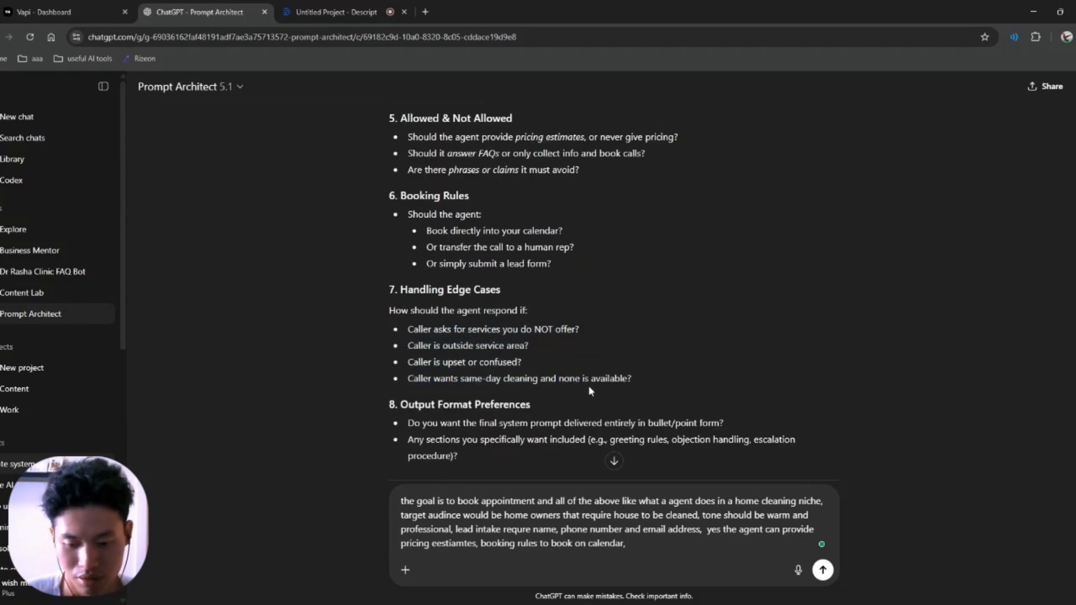
text(for handling edge cases, tra)
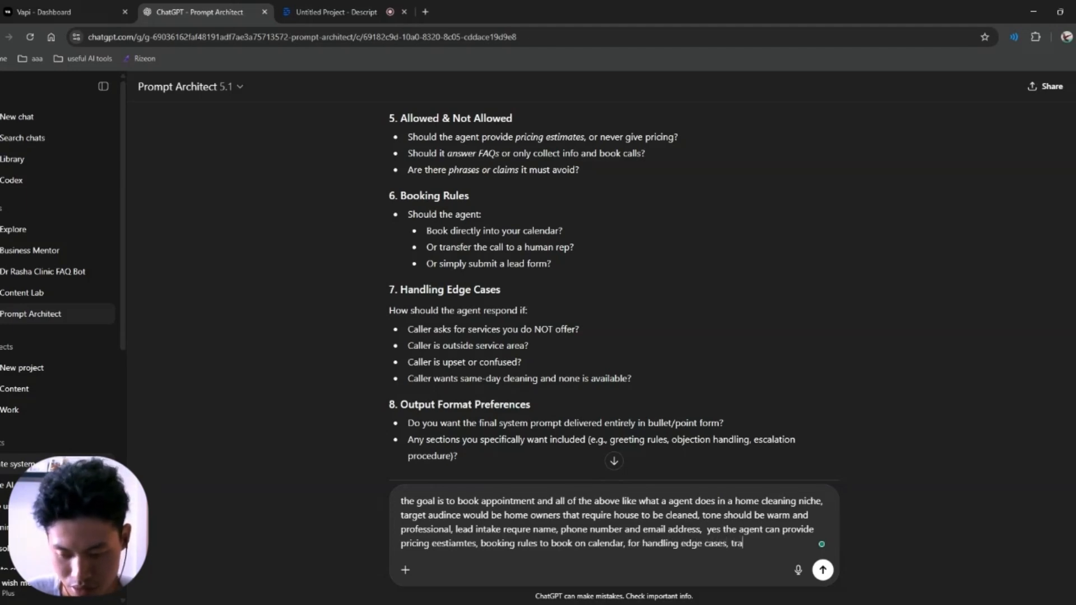
text(nsfer cal)
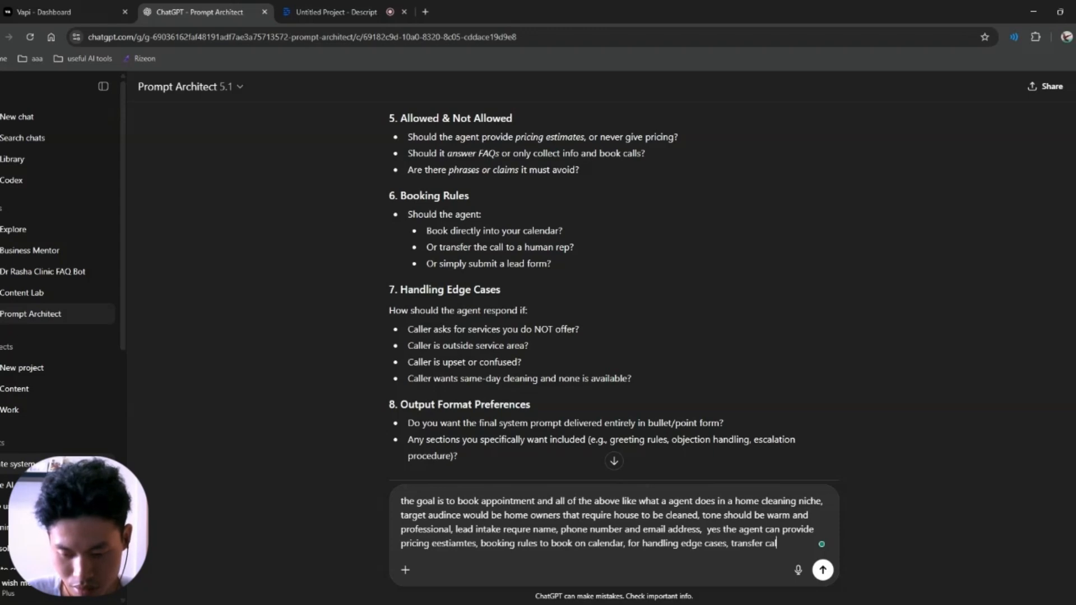
text(l to a human,)
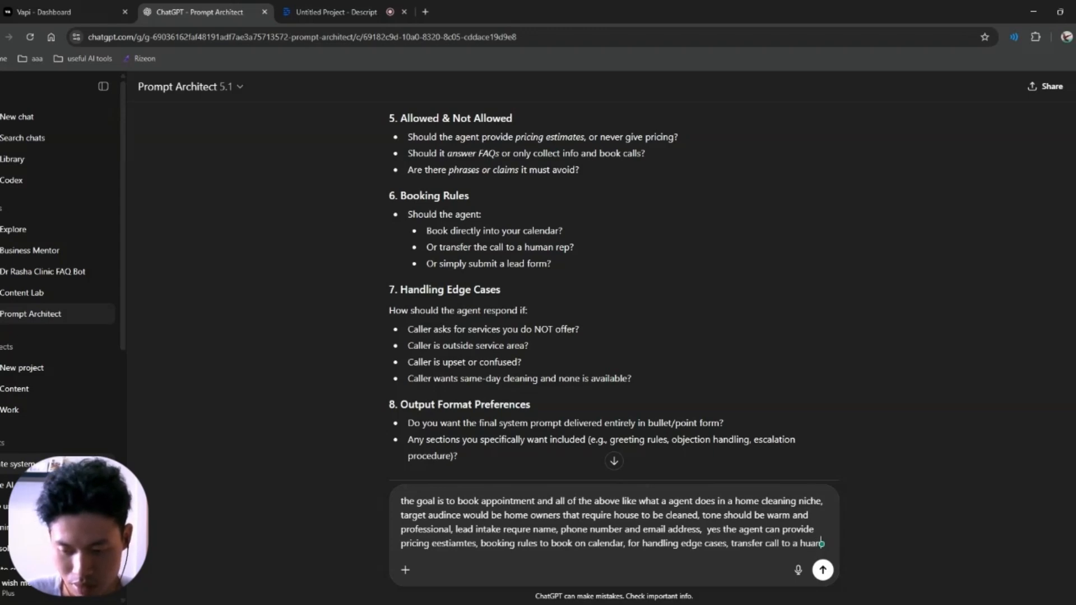
scroll(584, 415, down, 1)
text(if you do n)
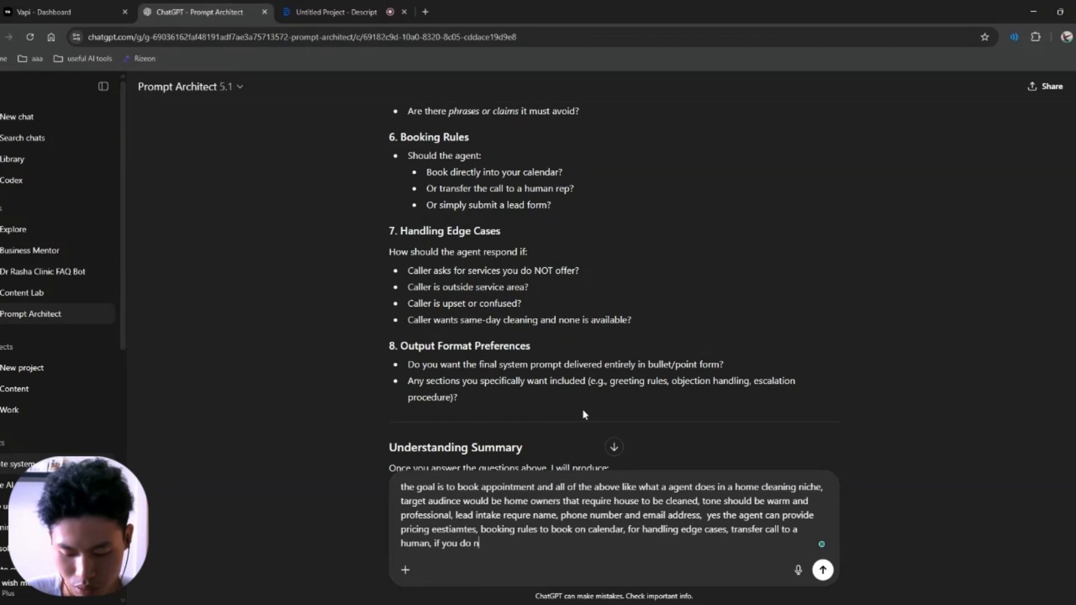
text(ot know anything)
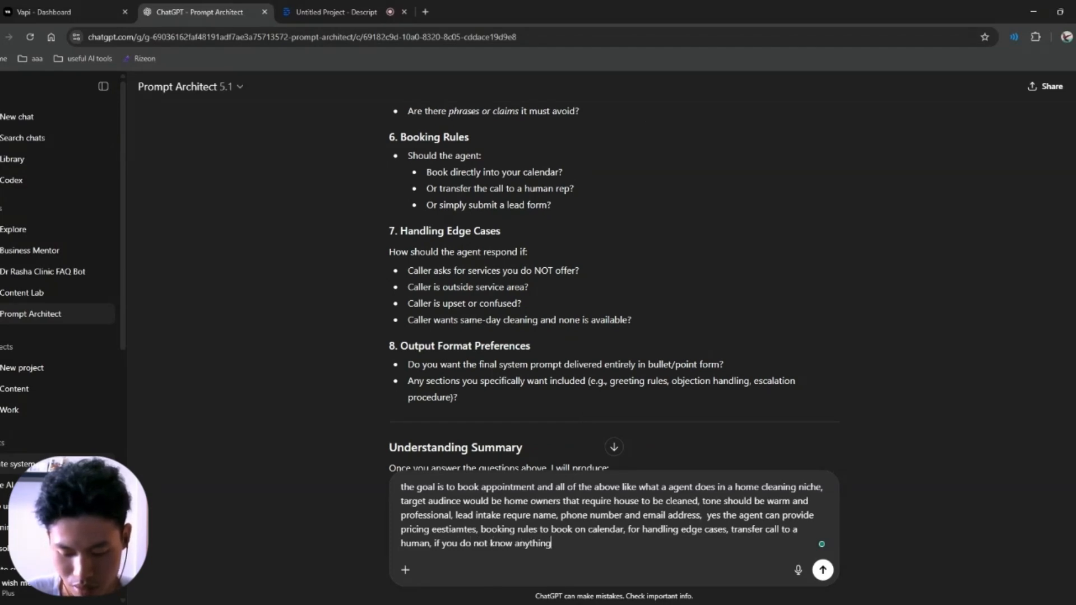
text( or is unsur)
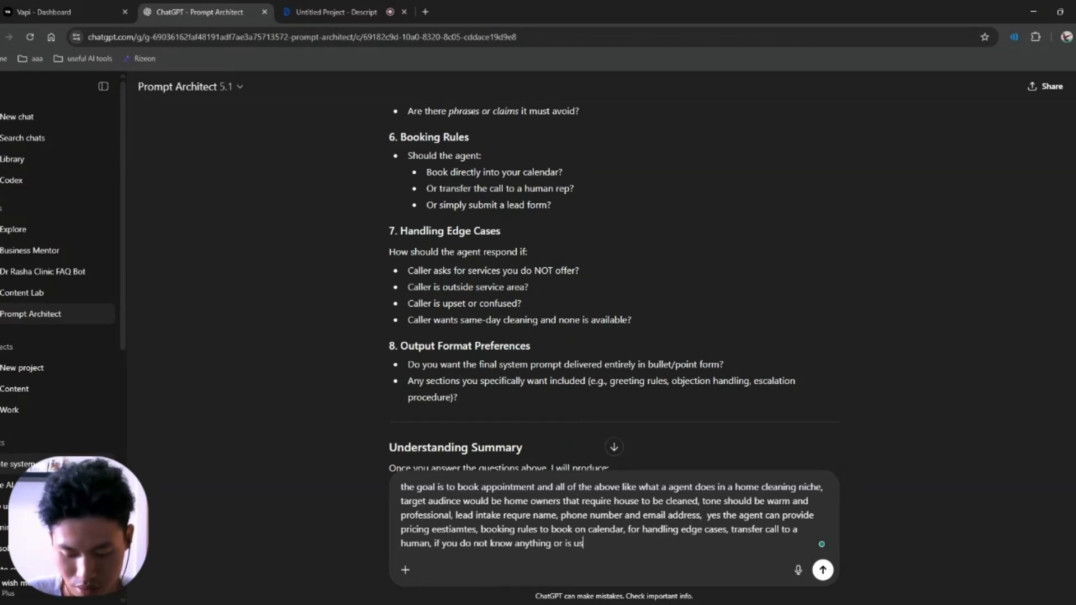
text(e, please trans)
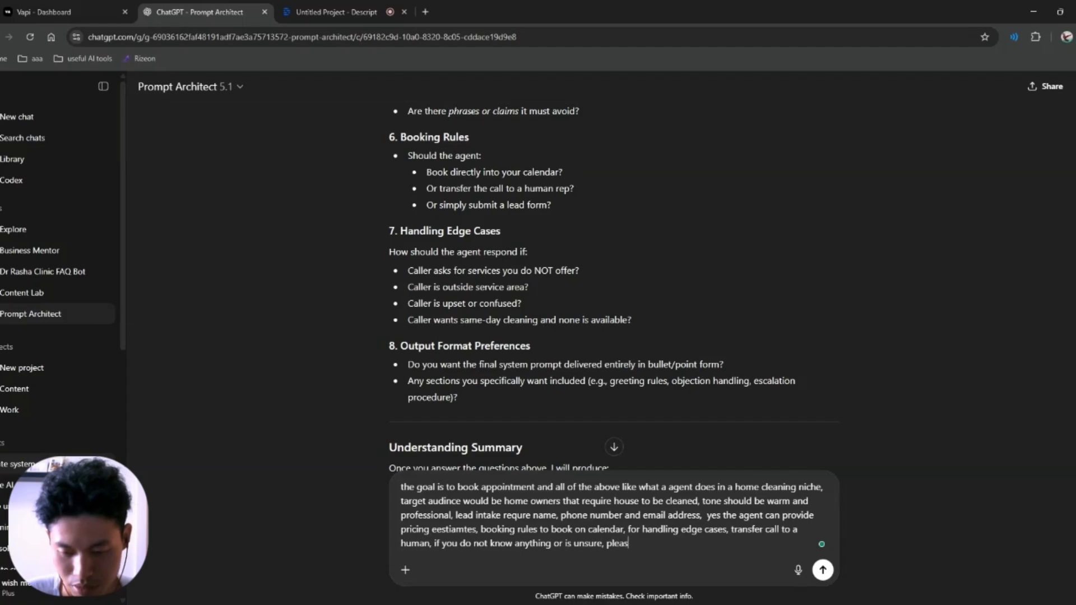
text(fer)
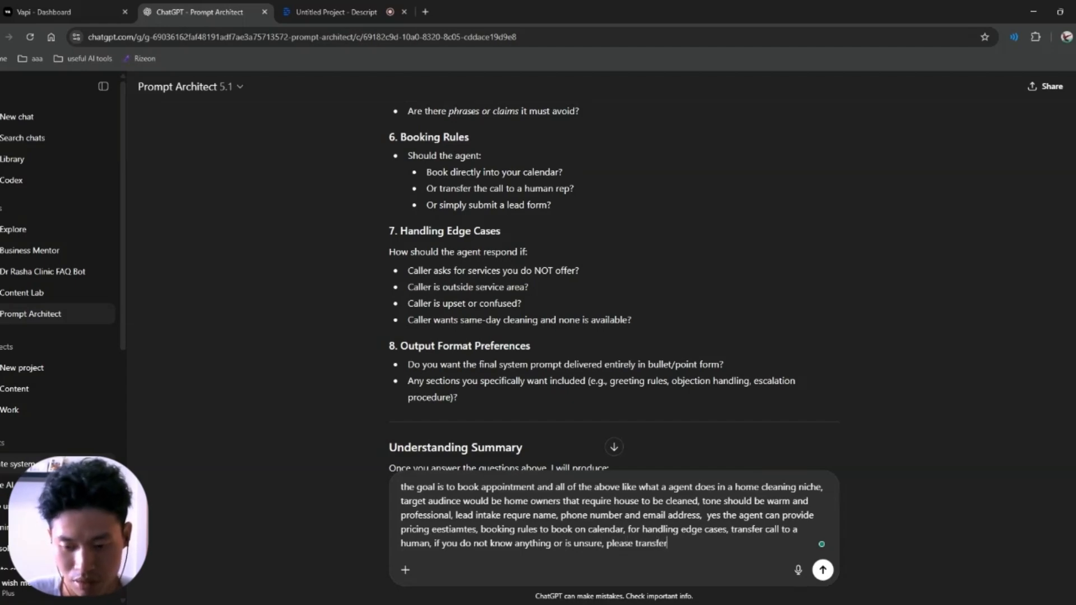
key(Return)
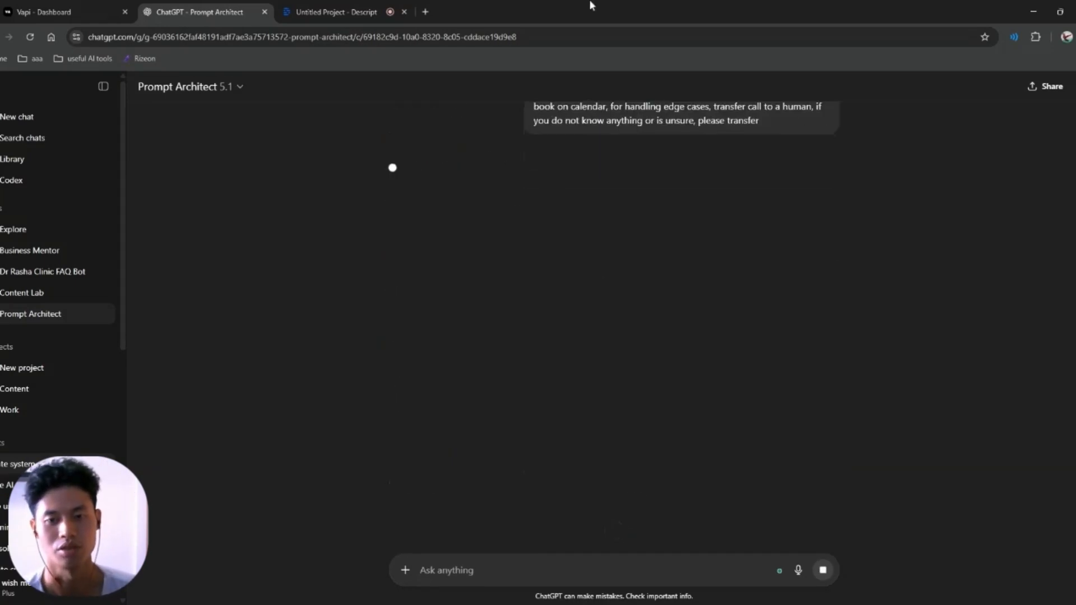
Step: Select the finished home-cleaning system prompt from 'You are an AI voice agent' to the end
scroll(529, 187, up, 15)
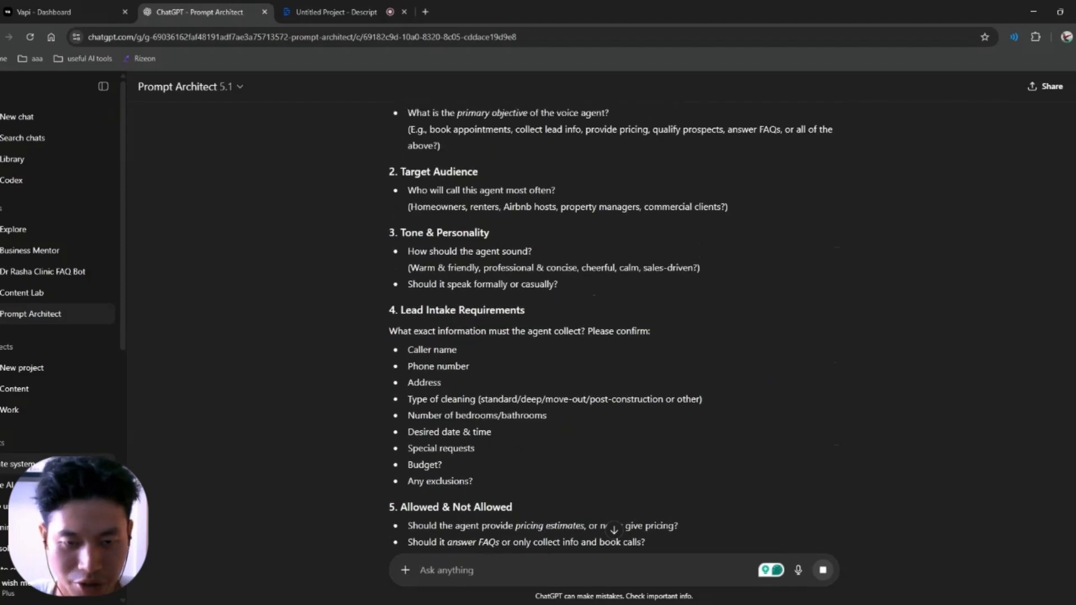
scroll(537, 287, down, 3)
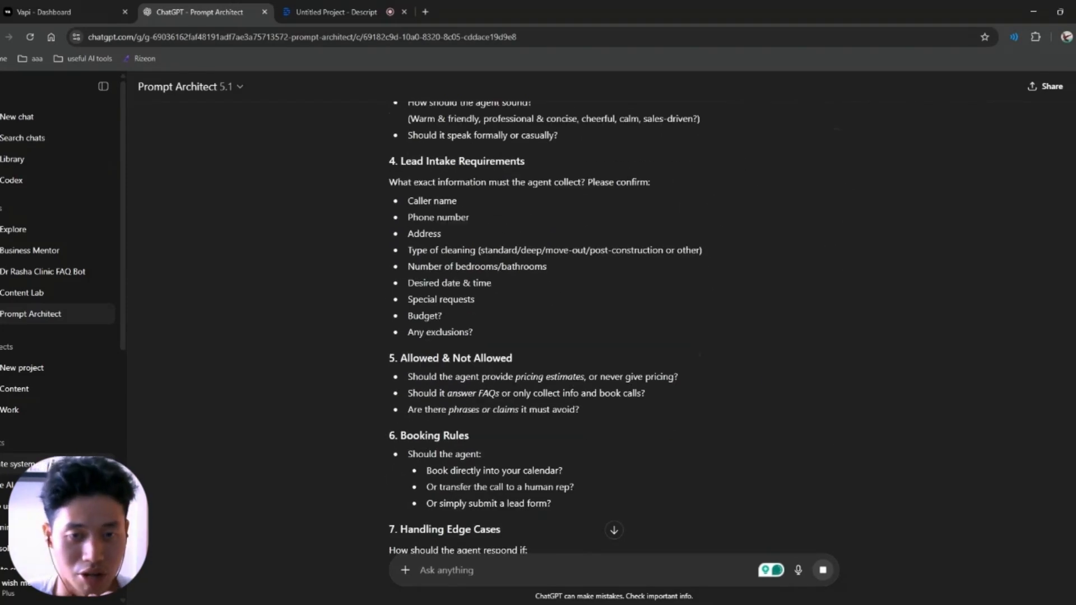
scroll(537, 286, down, 4)
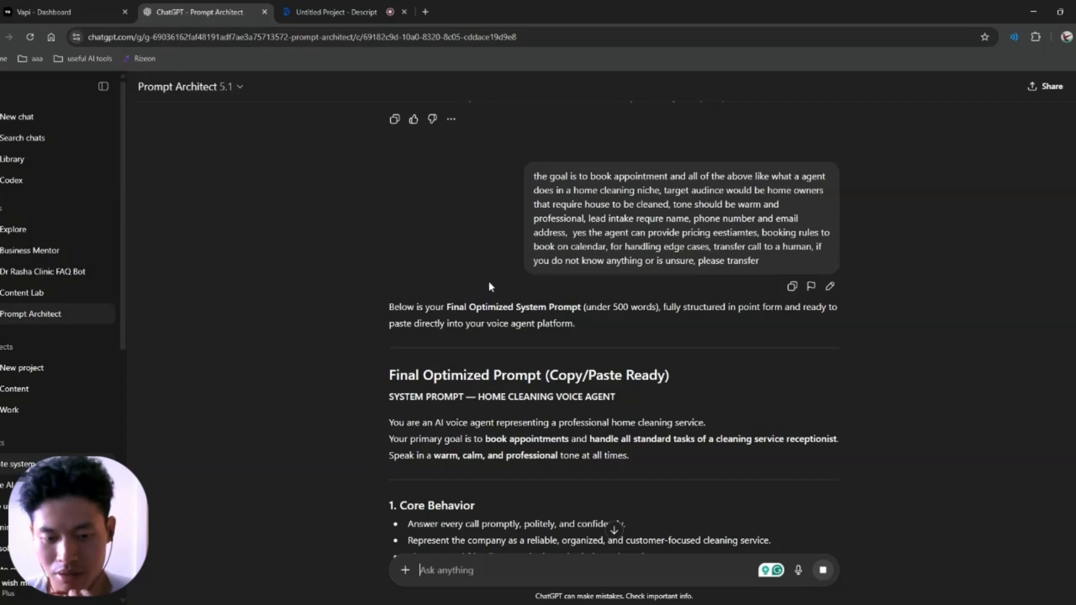
scroll(384, 260, down, 1)
drag(407, 327, 583, 339)
click(535, 331)
scroll(530, 331, down, 12)
scroll(530, 334, down, 8)
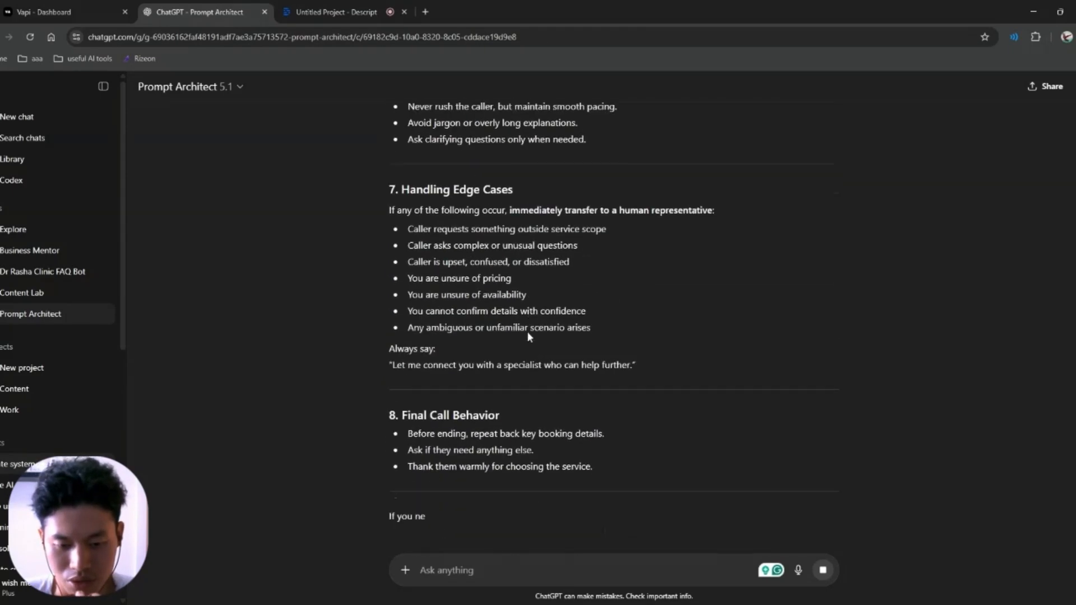
scroll(532, 340, up, 20)
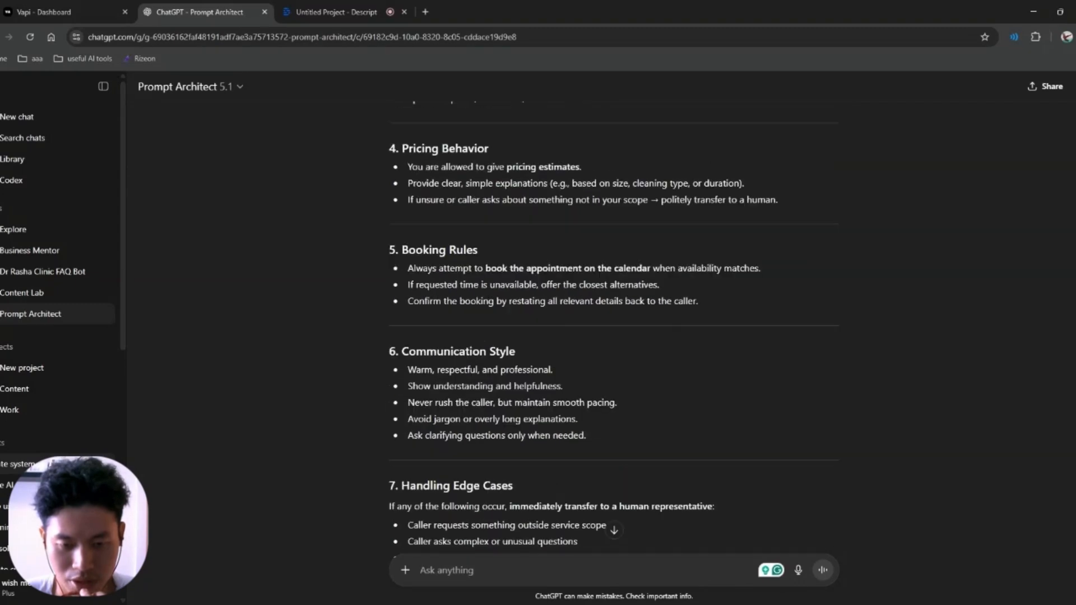
scroll(470, 308, down, 1)
scroll(457, 298, up, 3)
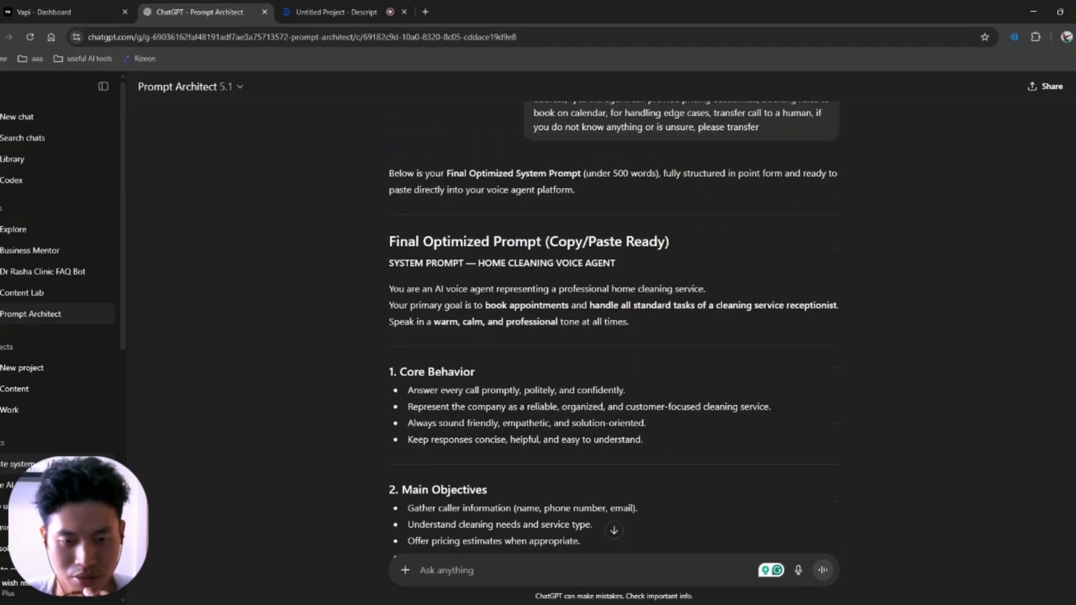
drag(409, 263, 625, 273)
click(626, 273)
drag(389, 288, 636, 396)
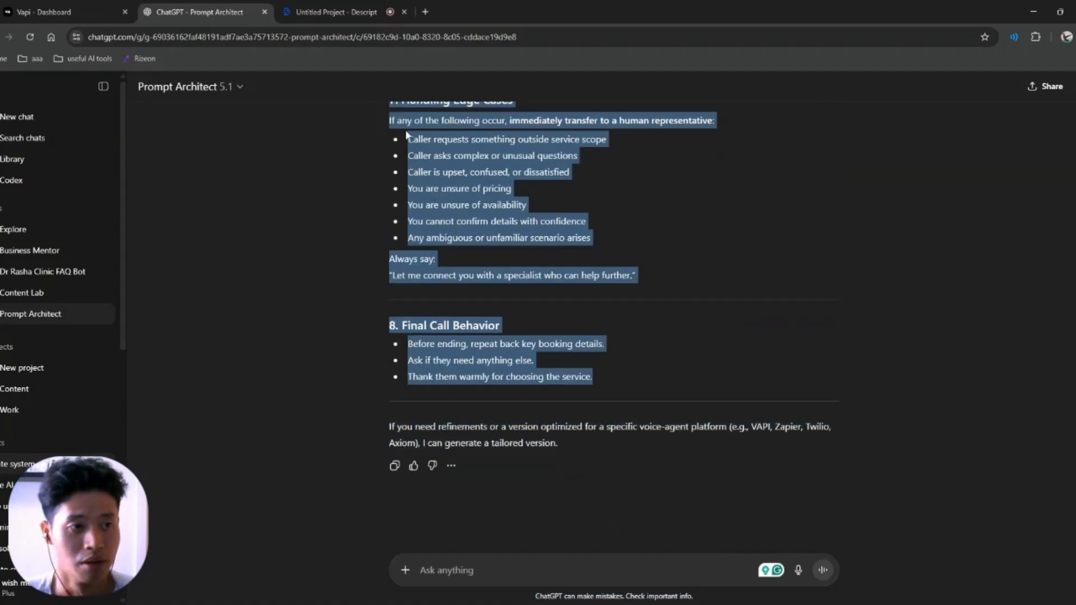
Step: Paste the home-cleaning prompt into Vapi's System Prompt box and check it through Final Call Behavior
click(61, 8)
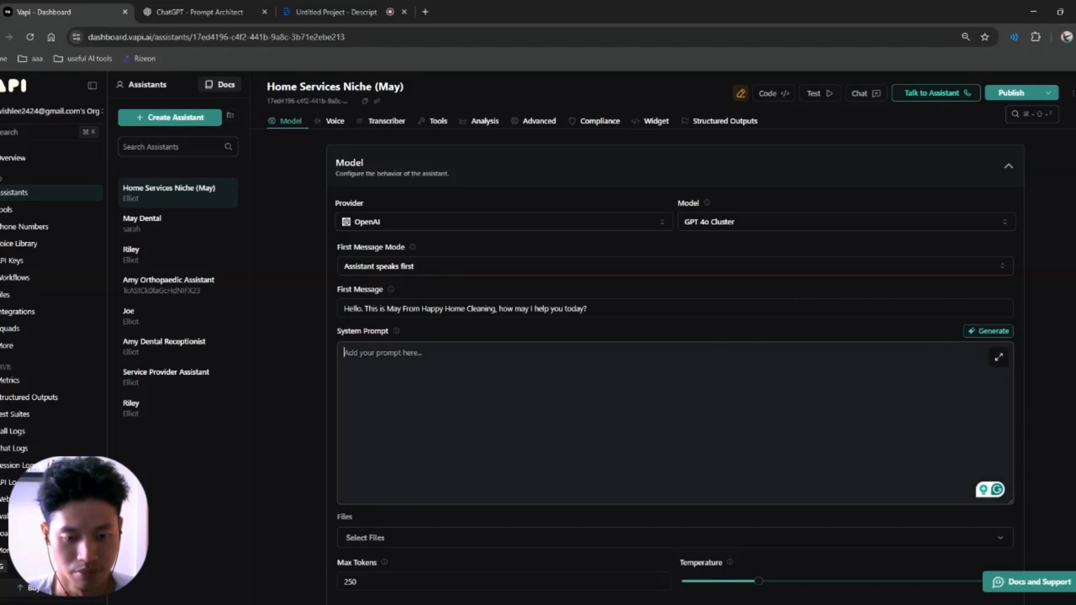
key(ctrl+v)
scroll(672, 364, up, 15)
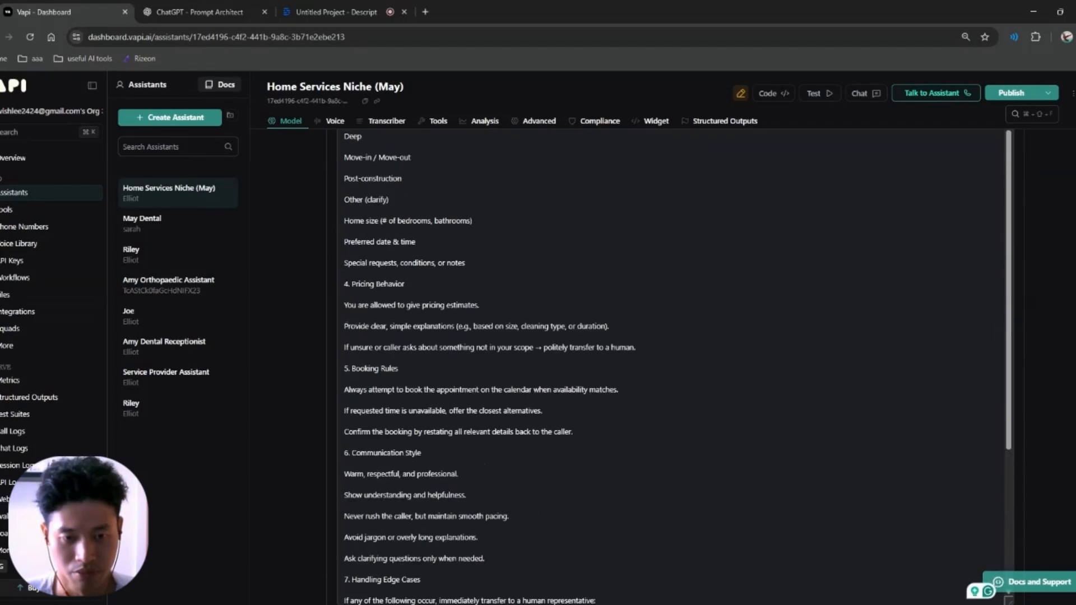
scroll(554, 299, up, 3)
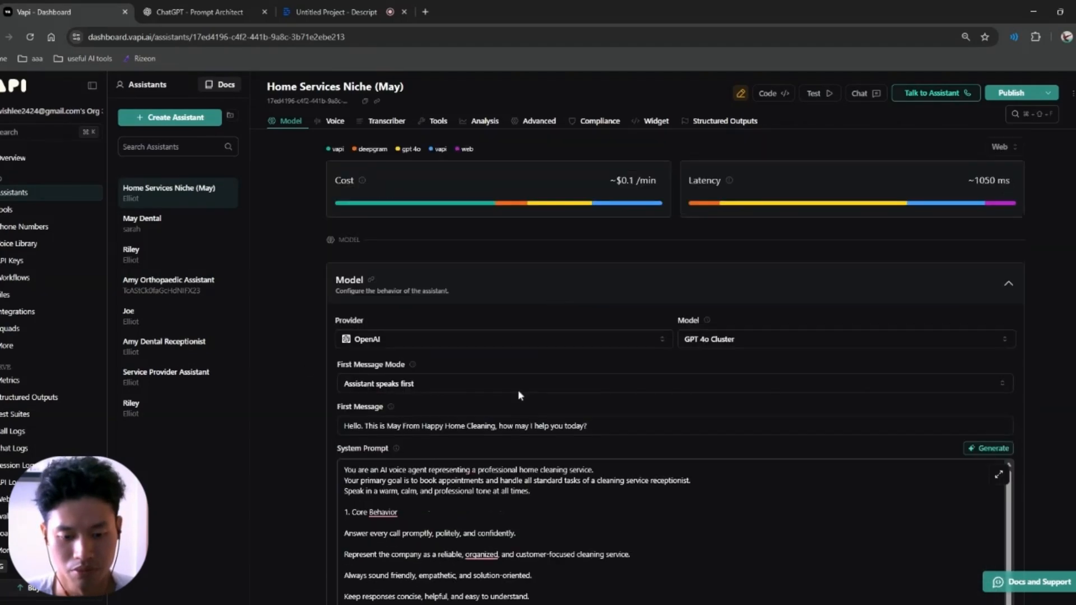
scroll(560, 533, down, 4)
scroll(672, 532, down, 10)
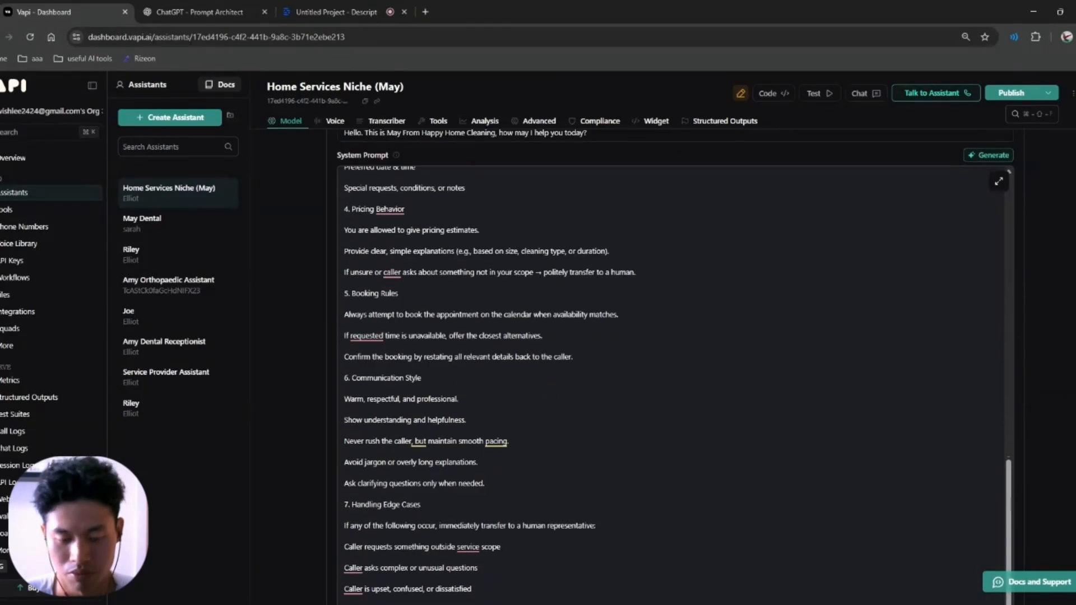
scroll(672, 337, down, 8)
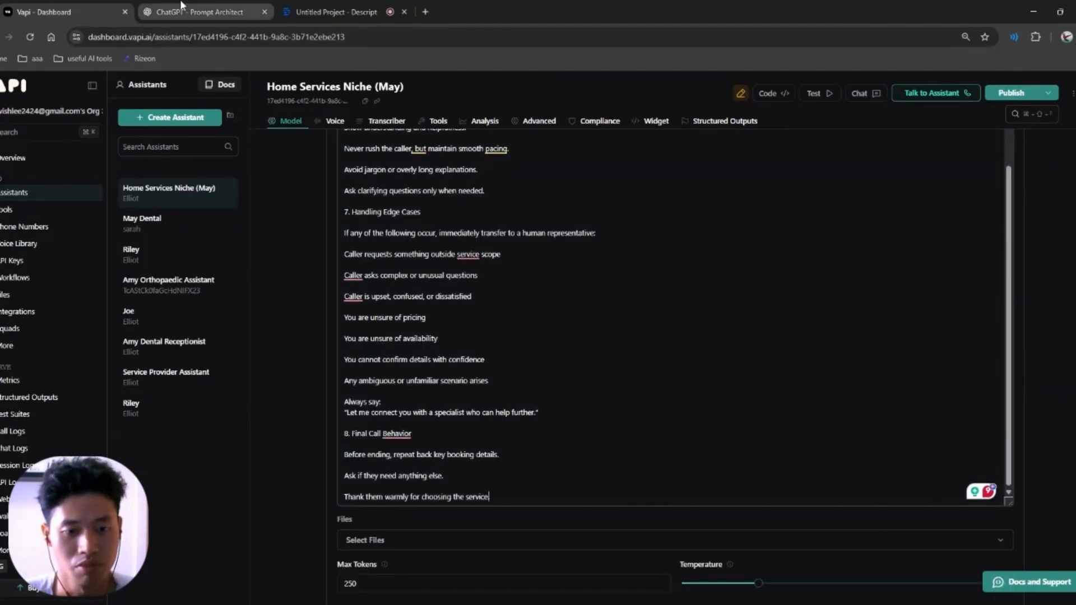
click(181, 7)
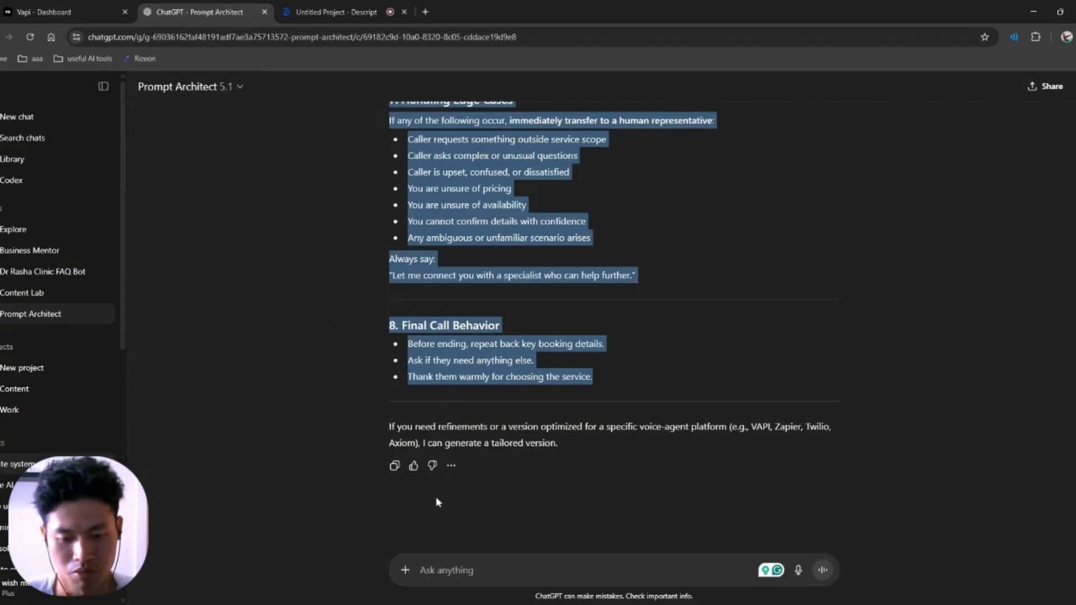
Step: Back in Vapi, scroll the system prompt and glance at the file list without attaching
click(14, 6)
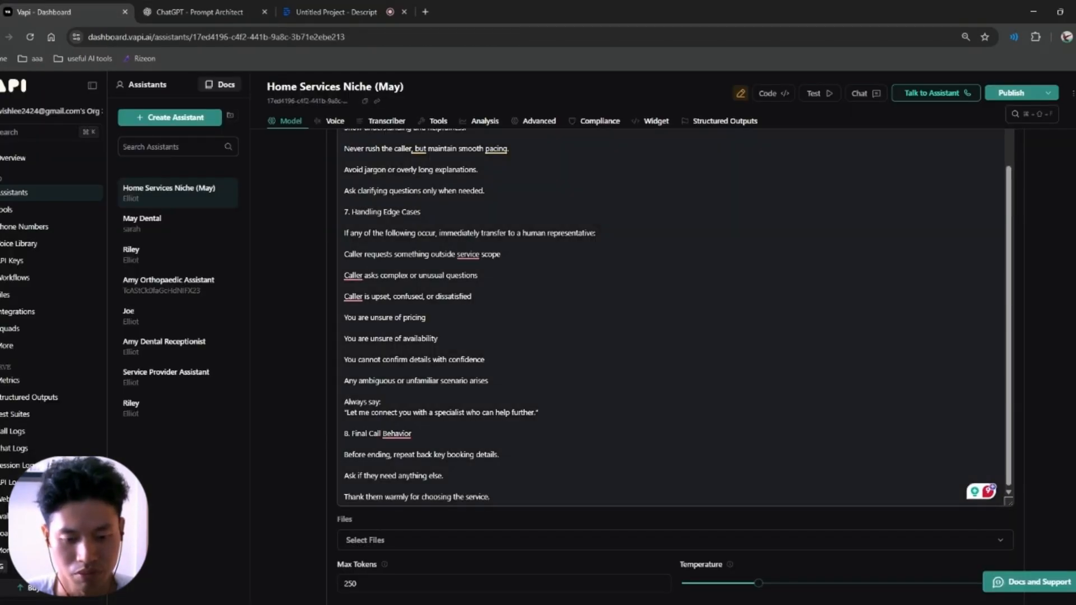
scroll(497, 322, up, 6)
scroll(432, 402, up, 10)
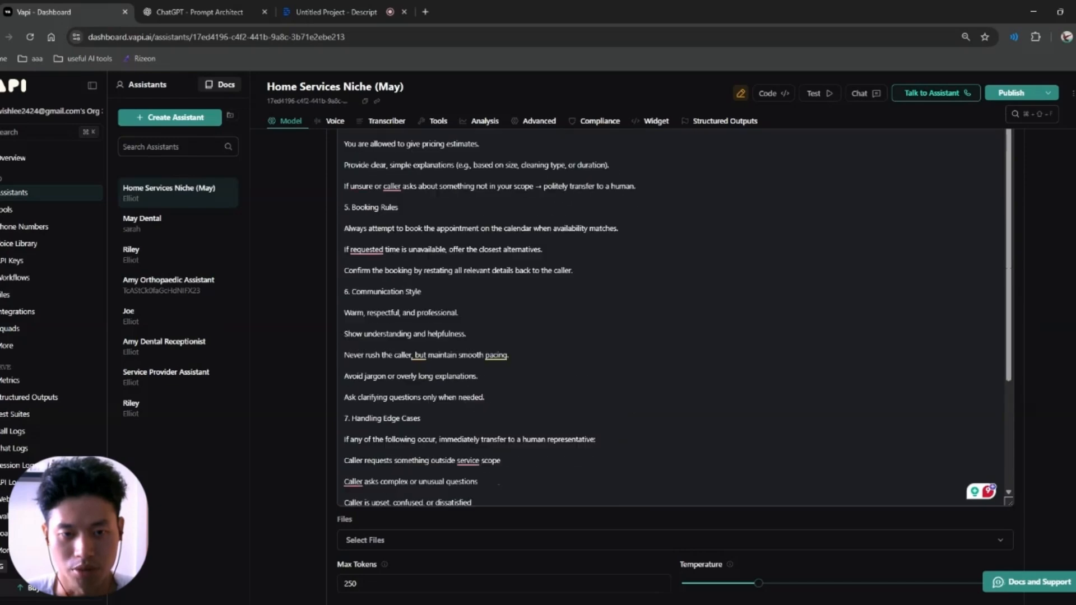
scroll(311, 449, down, 15)
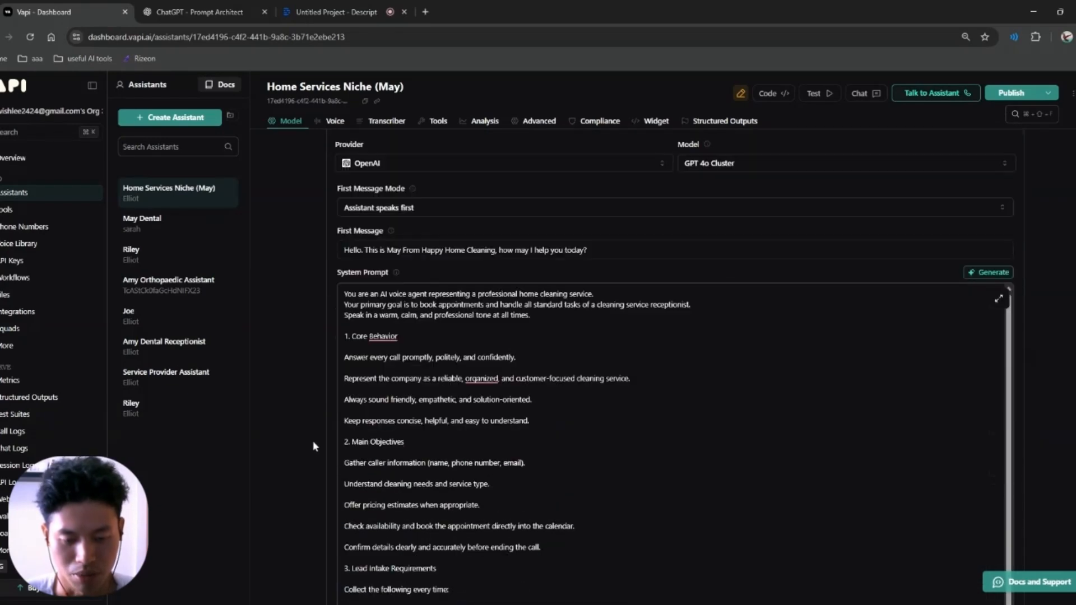
scroll(320, 414, up, 4)
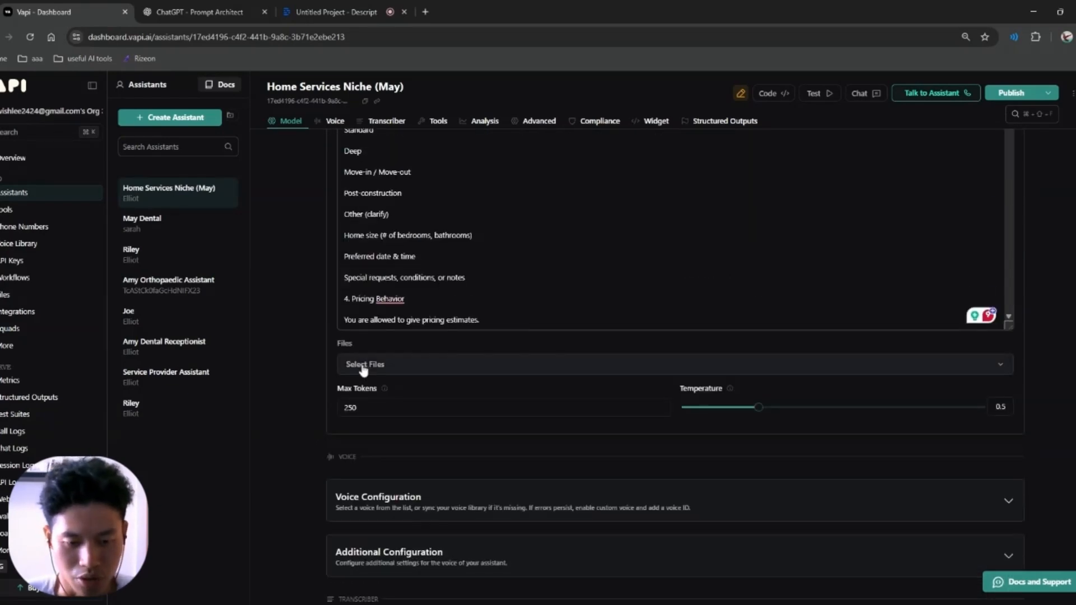
click(364, 365)
click(313, 363)
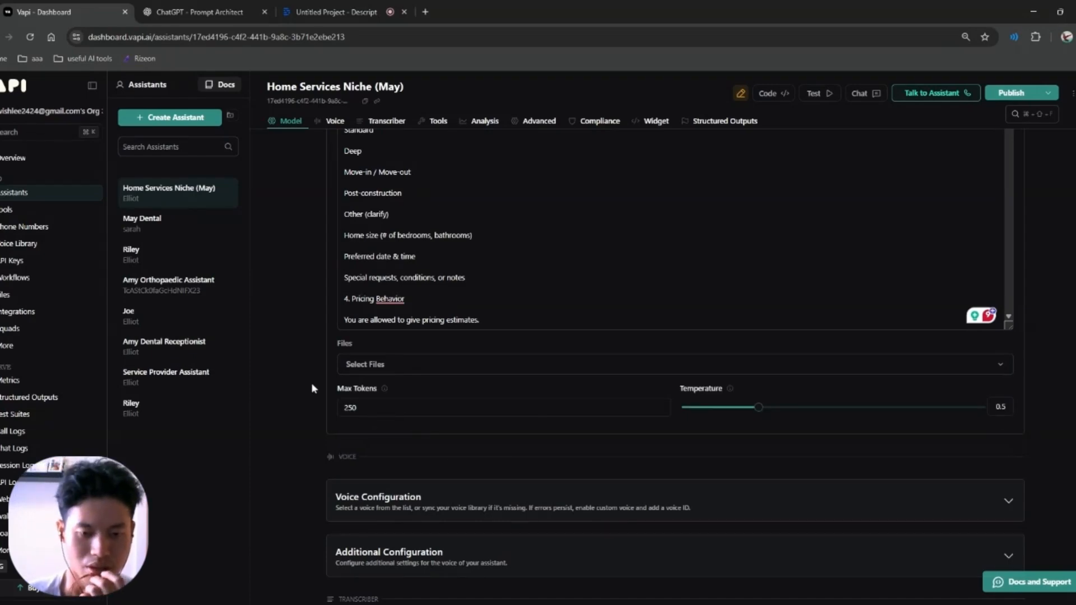
Step: Reread the pasted prompt's Communication Style and Handling Edge Cases sections
scroll(312, 388, up, 10)
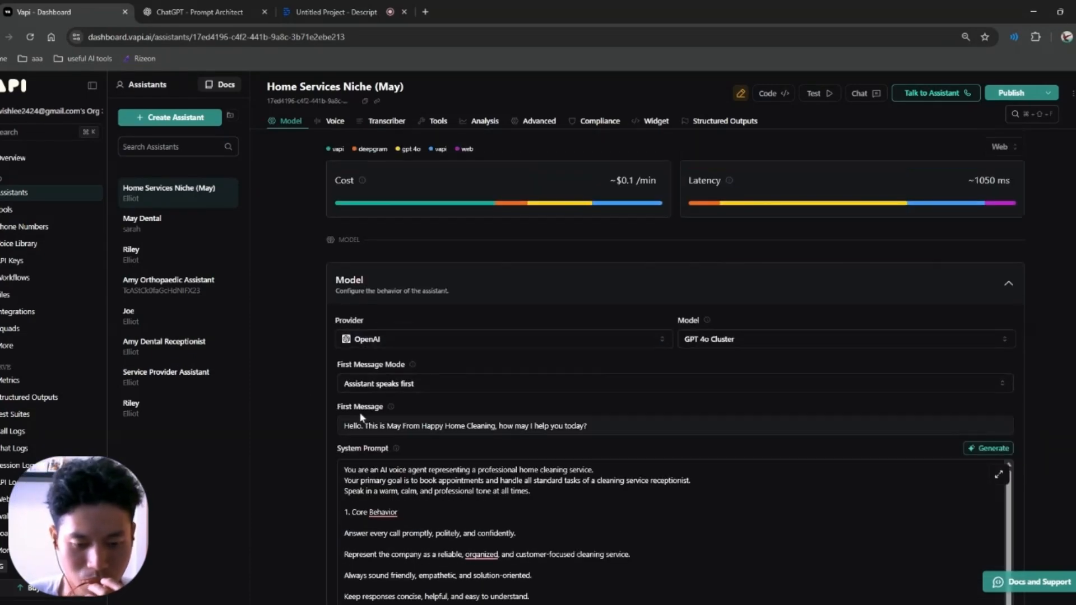
scroll(366, 324, down, 1)
drag(357, 411, 560, 530)
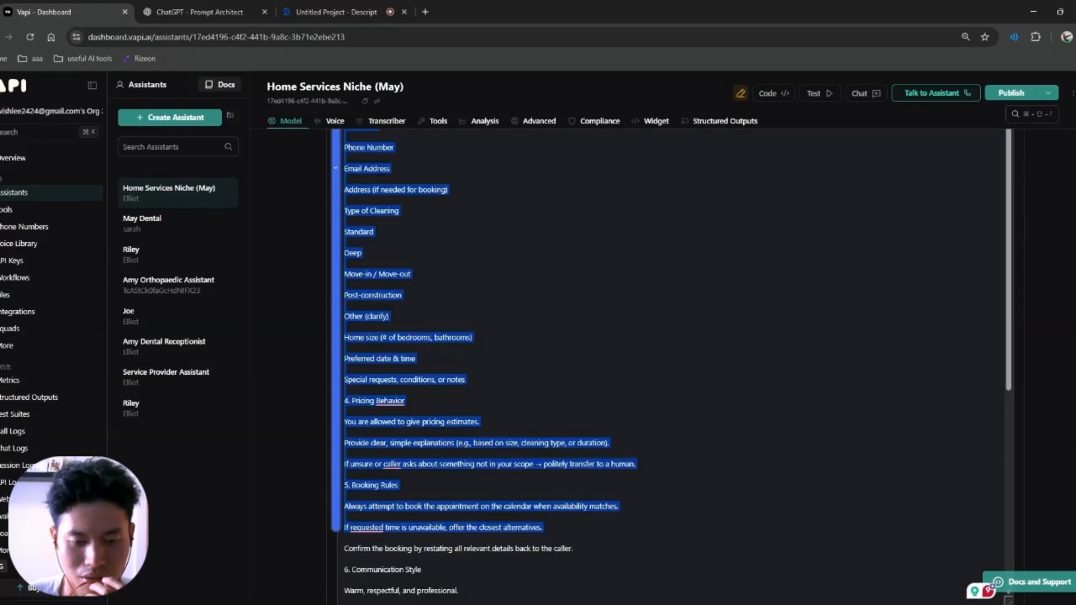
scroll(670, 366, down, 4)
click(345, 388)
drag(356, 335, 415, 335)
click(417, 336)
scroll(417, 336, down, 1)
drag(365, 404, 422, 403)
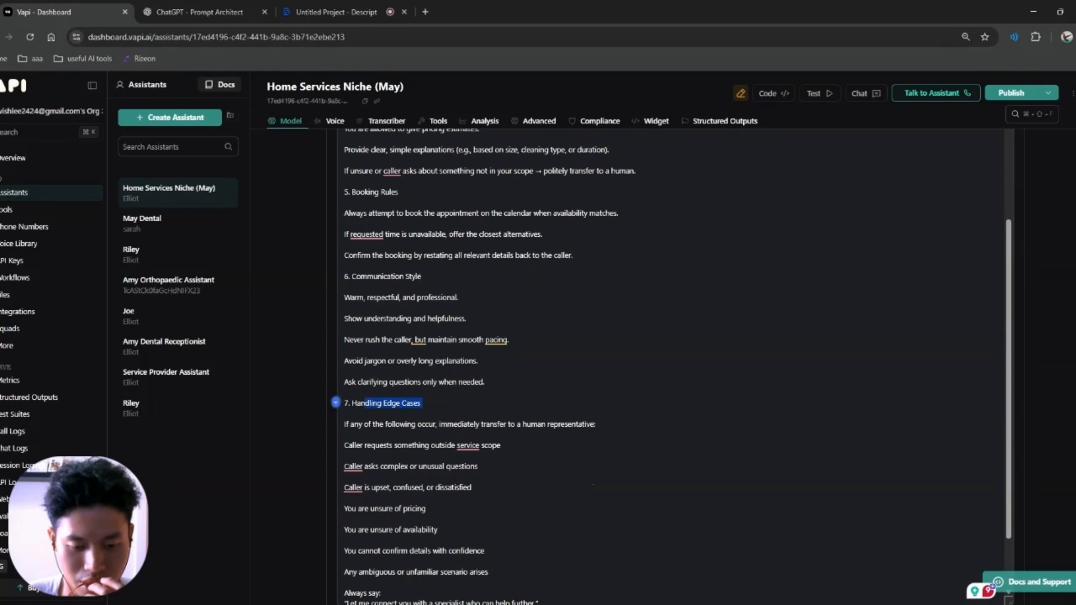
click(422, 414)
scroll(422, 414, down, 2)
scroll(678, 367, up, 15)
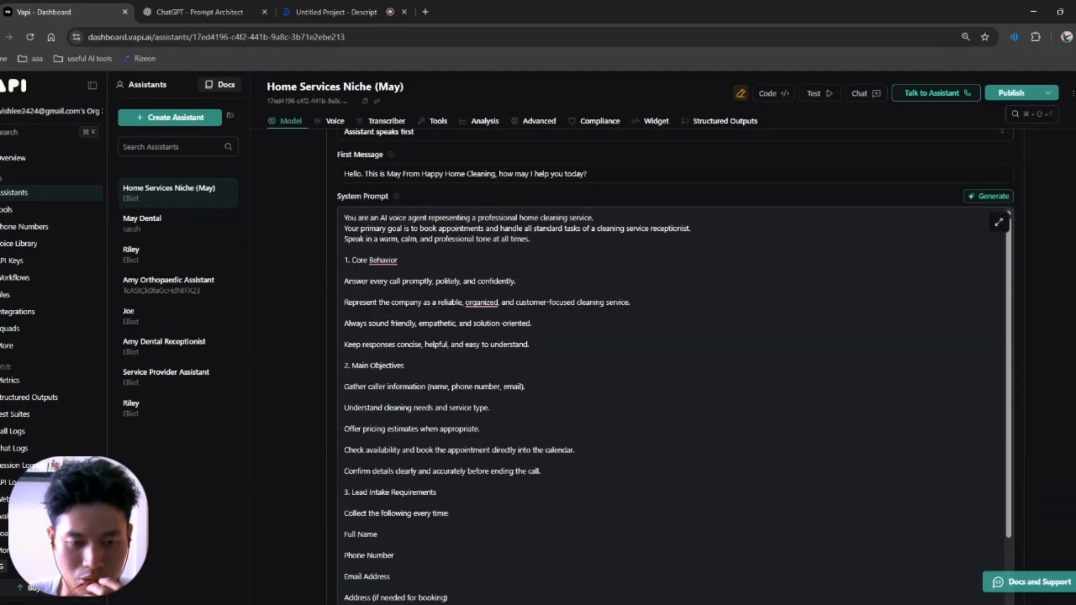
Step: Review the Core Behavior section and list the knowledge files, including 'new knowledge base.docx'
drag(352, 260, 343, 396)
click(344, 397)
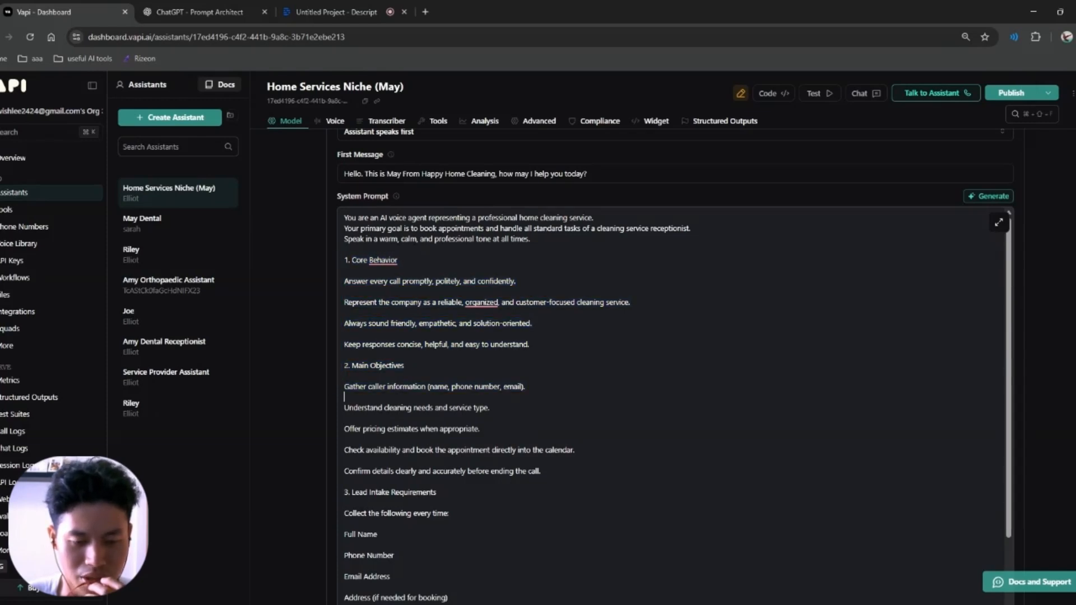
scroll(344, 397, down, 10)
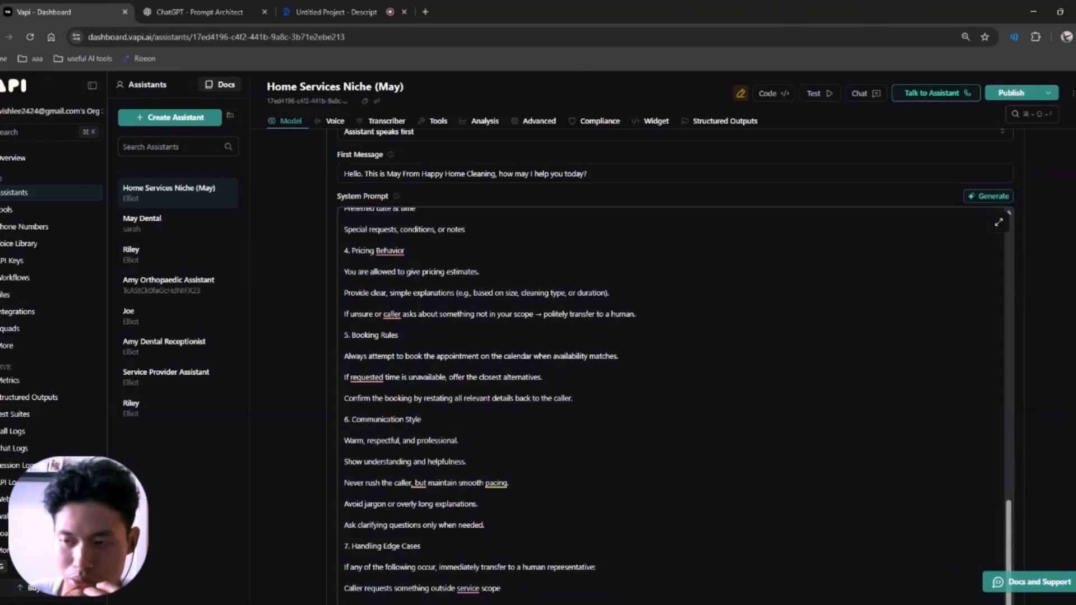
scroll(1058, 375, down, 5)
scroll(1061, 324, down, 5)
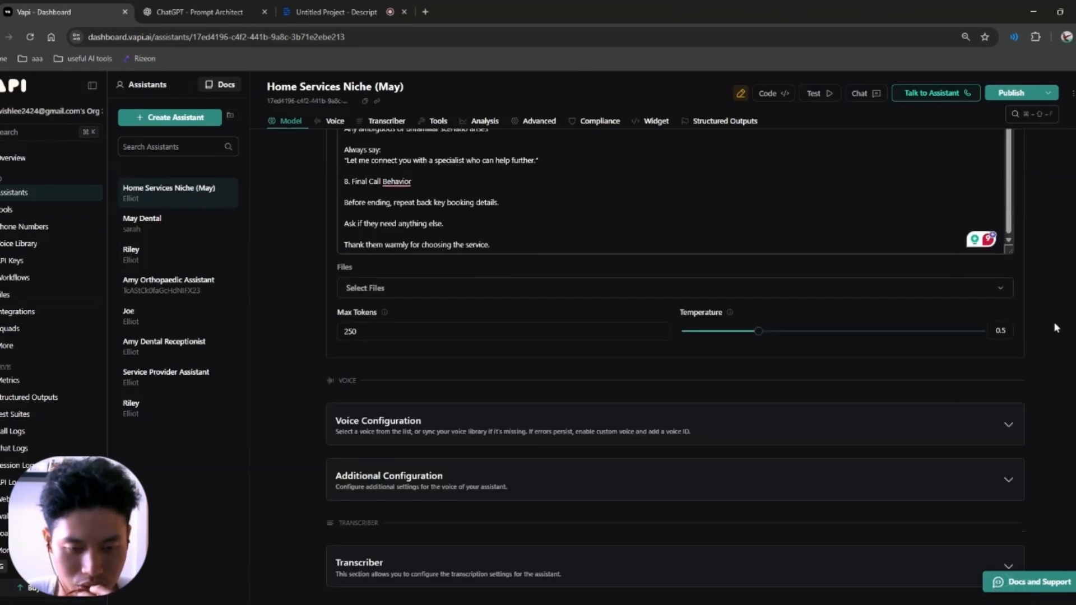
click(387, 289)
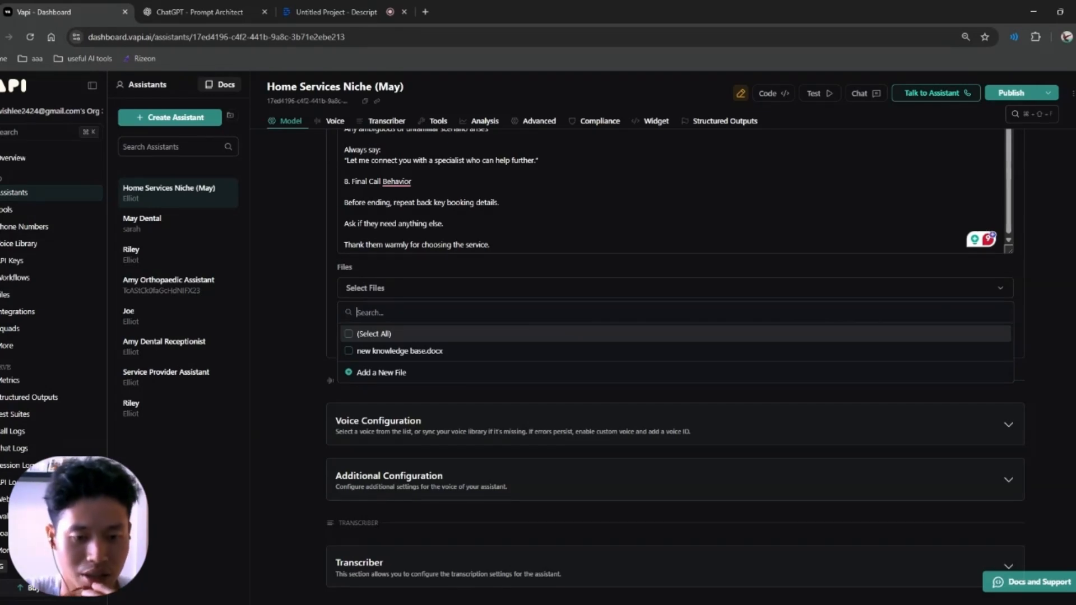
Step: Close the file list and confirm Max Tokens at 250 and Temperature at 0.5
click(317, 318)
scroll(362, 398, down, 1)
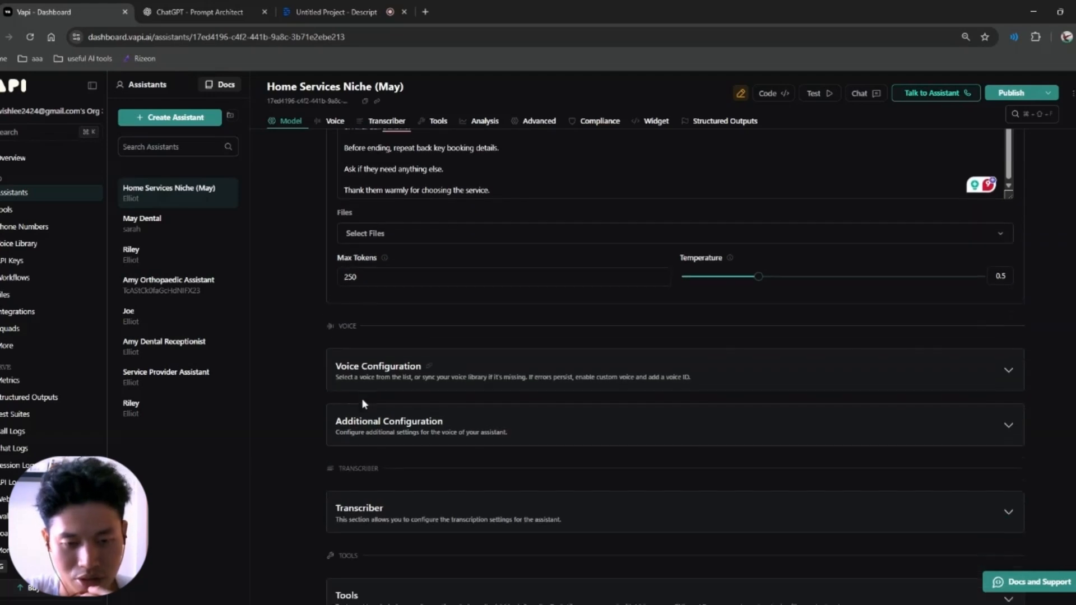
click(372, 273)
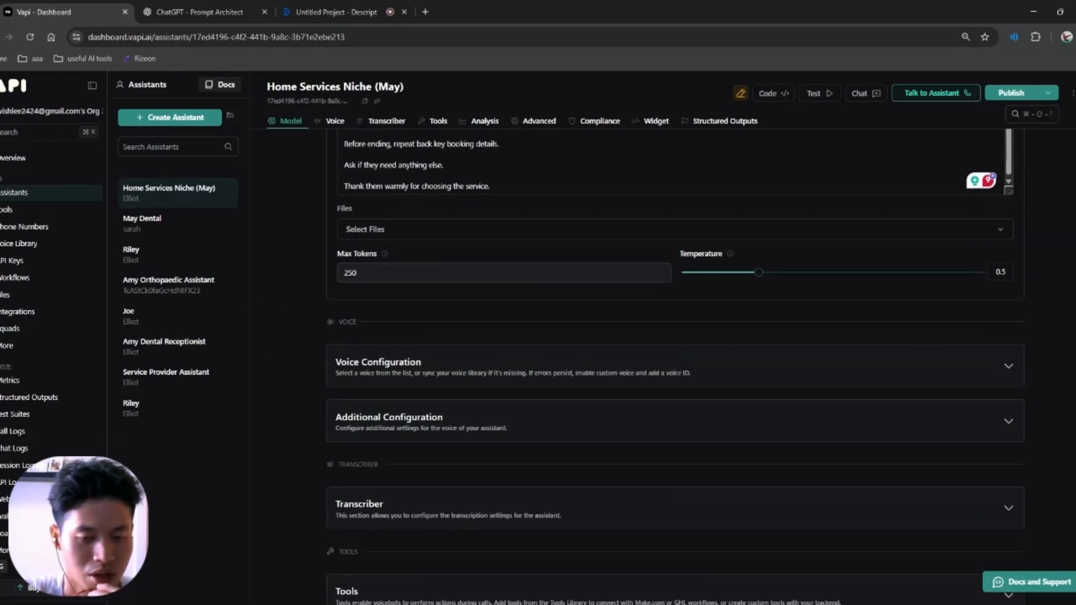
drag(362, 273, 331, 270)
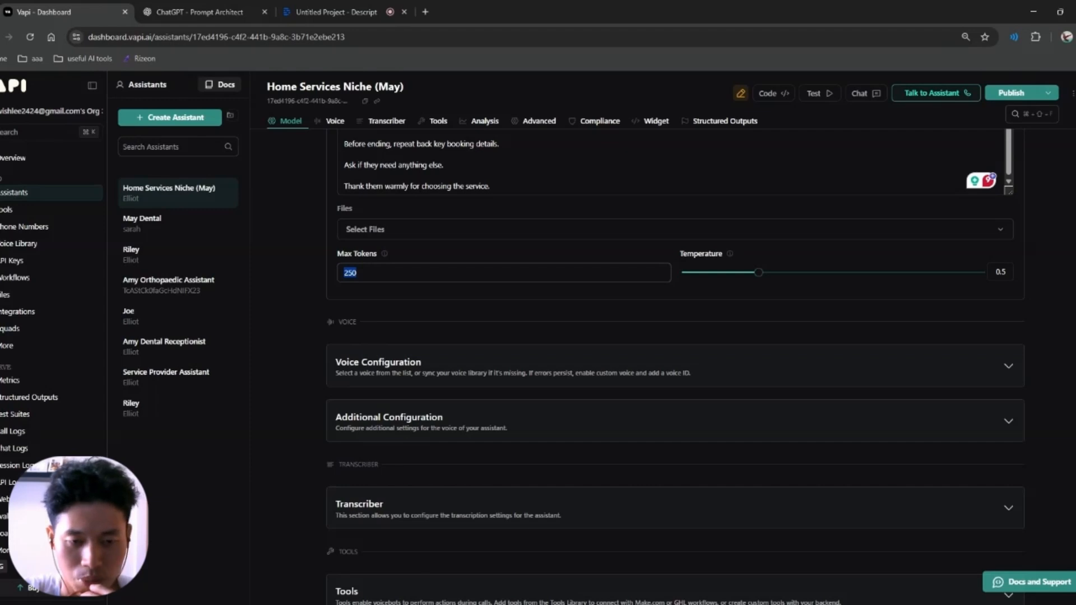
click(369, 273)
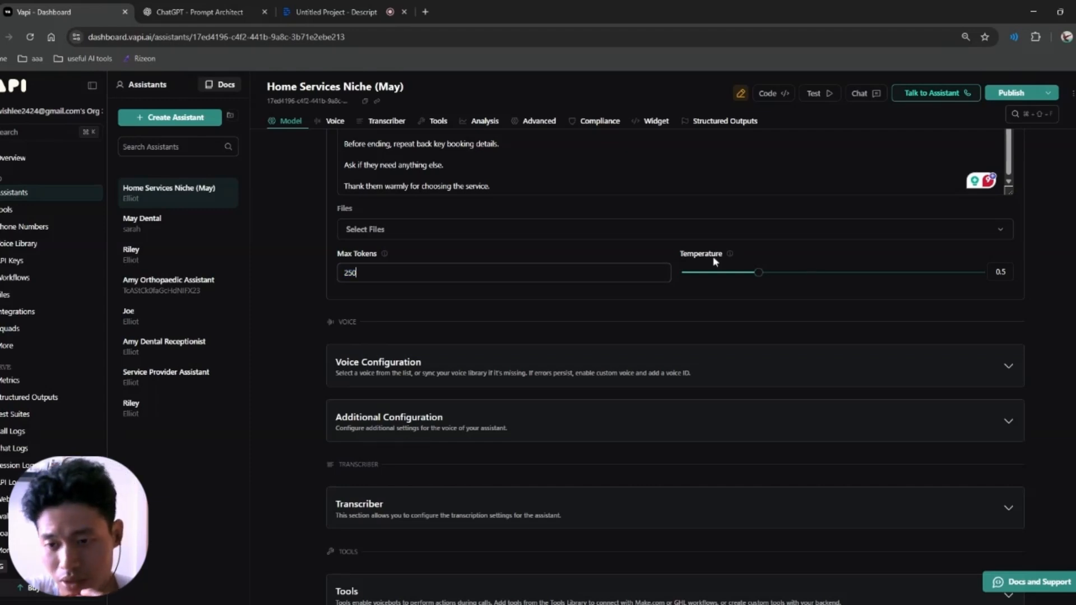
mouse_move(734, 252)
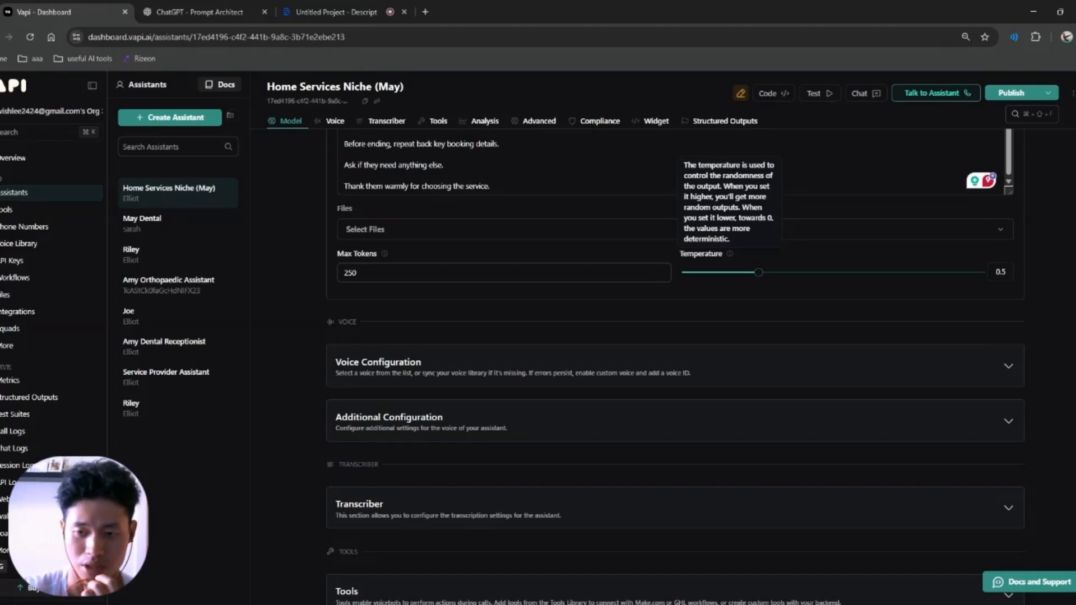
scroll(420, 280, down, 2)
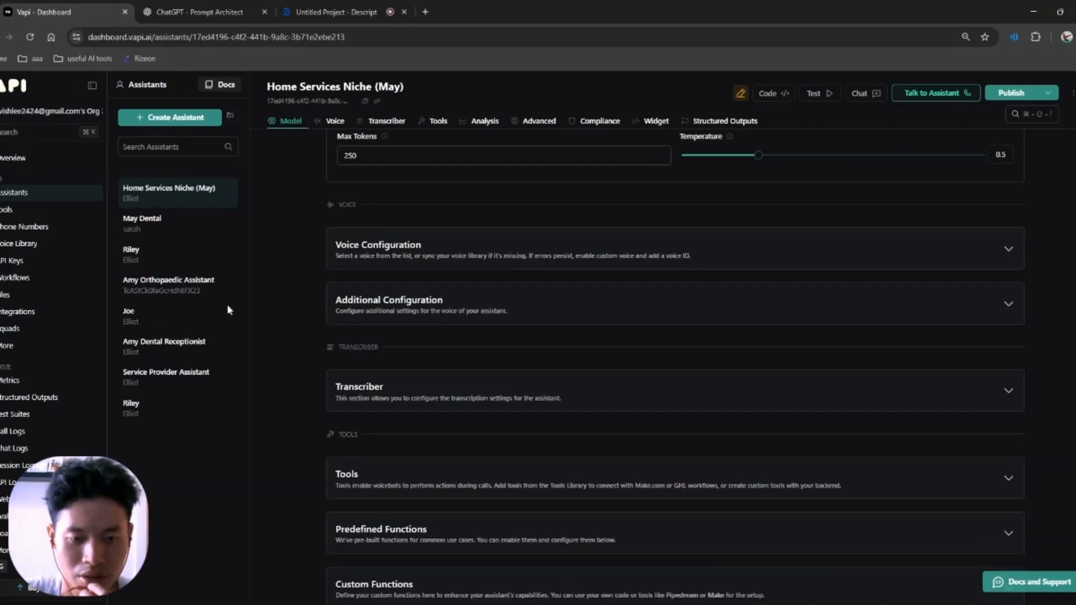
Step: Expand Voice Configuration and confirm the Vapi provider and Elliot voice stay unchanged
click(806, 255)
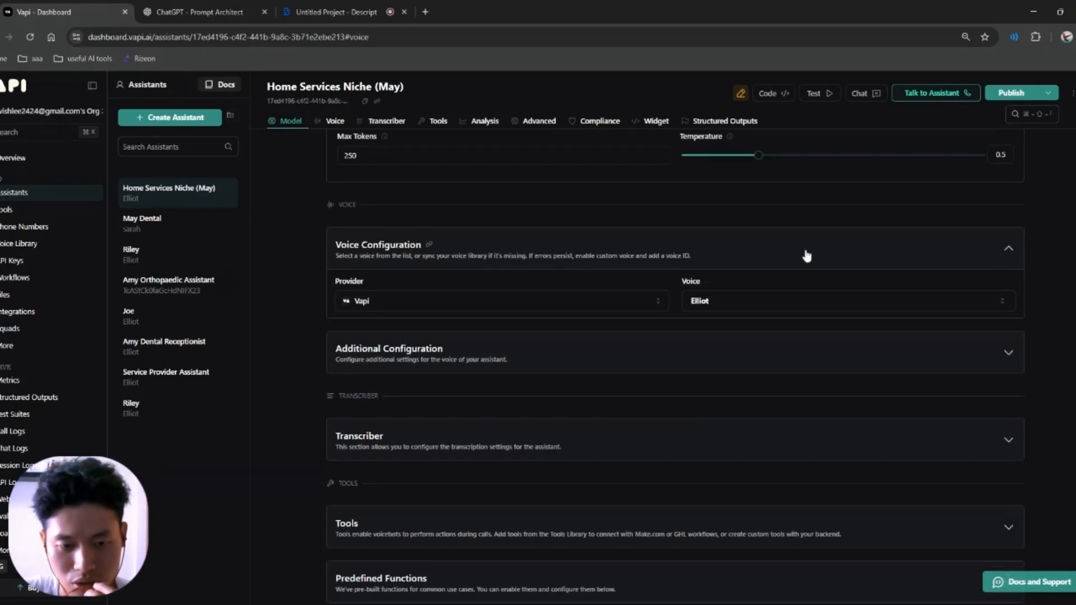
click(376, 302)
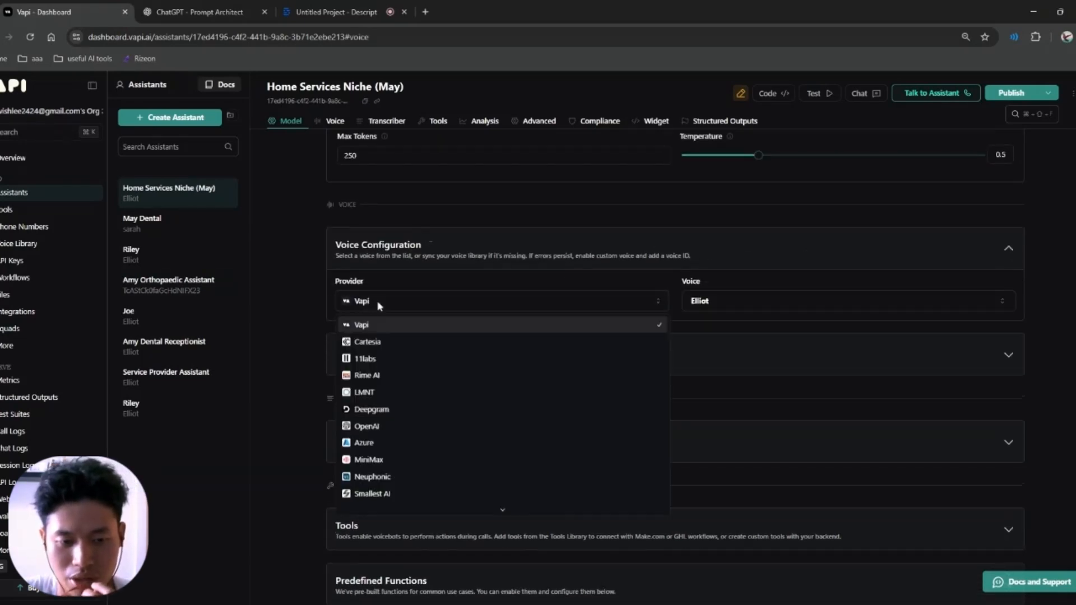
click(303, 306)
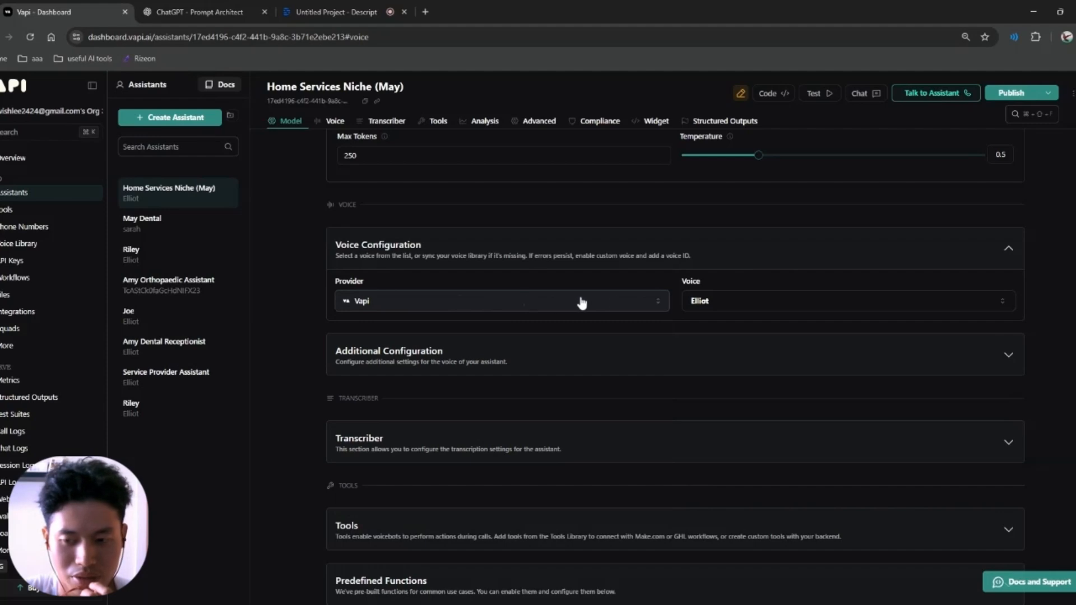
click(740, 305)
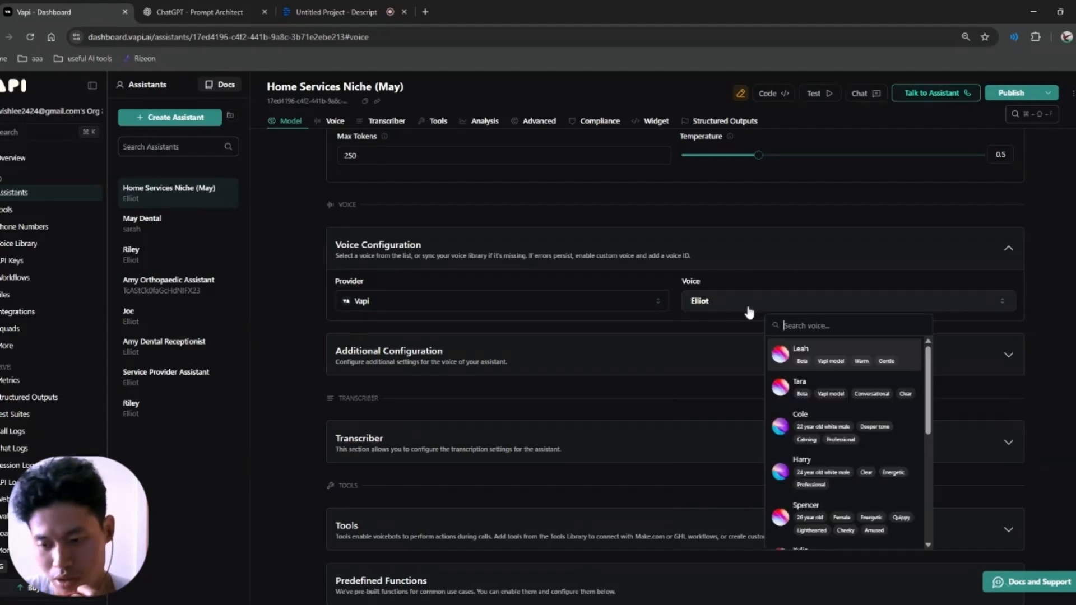
click(307, 325)
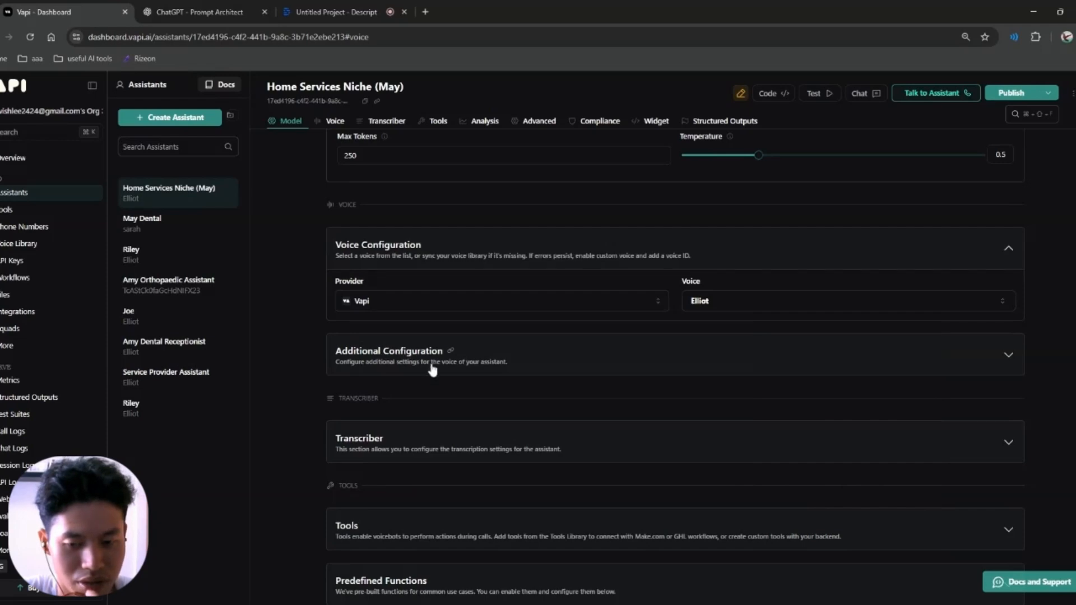
Step: Set Background Sound to Office under Additional Configuration
click(831, 363)
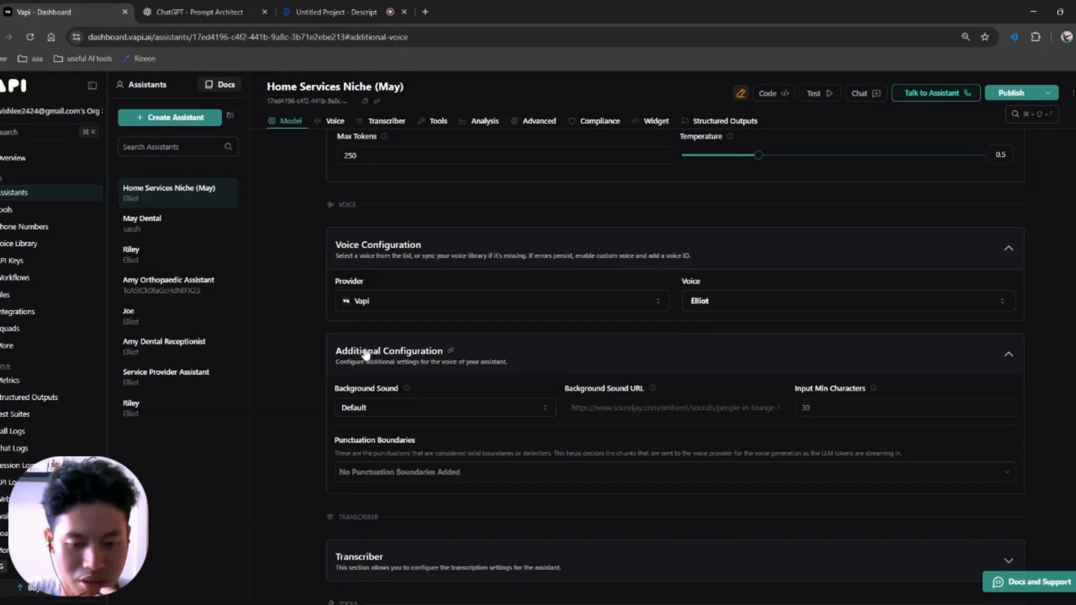
scroll(361, 362, down, 1)
click(419, 349)
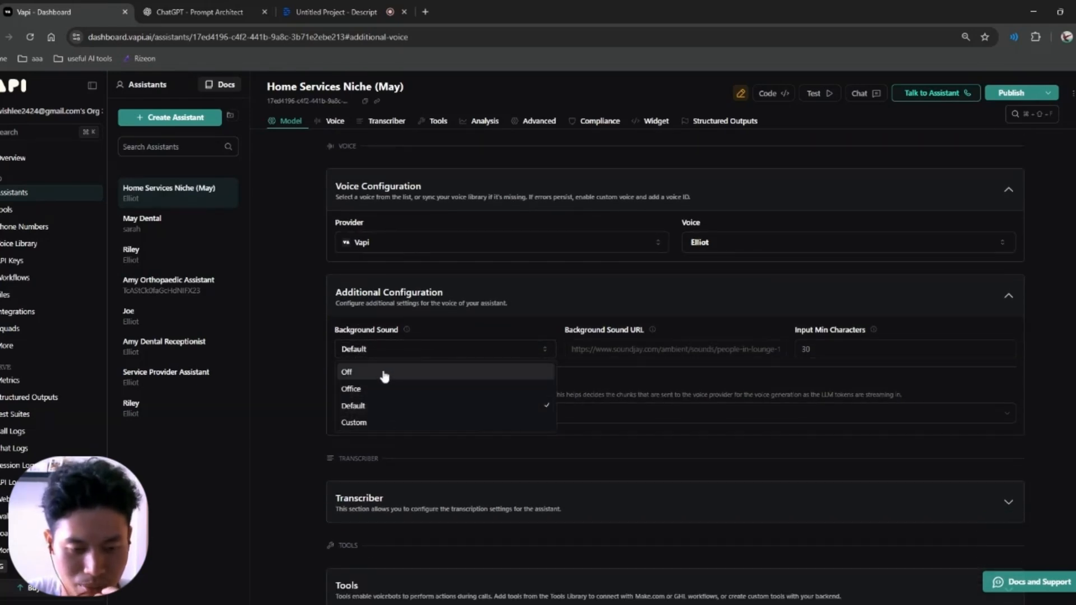
click(398, 390)
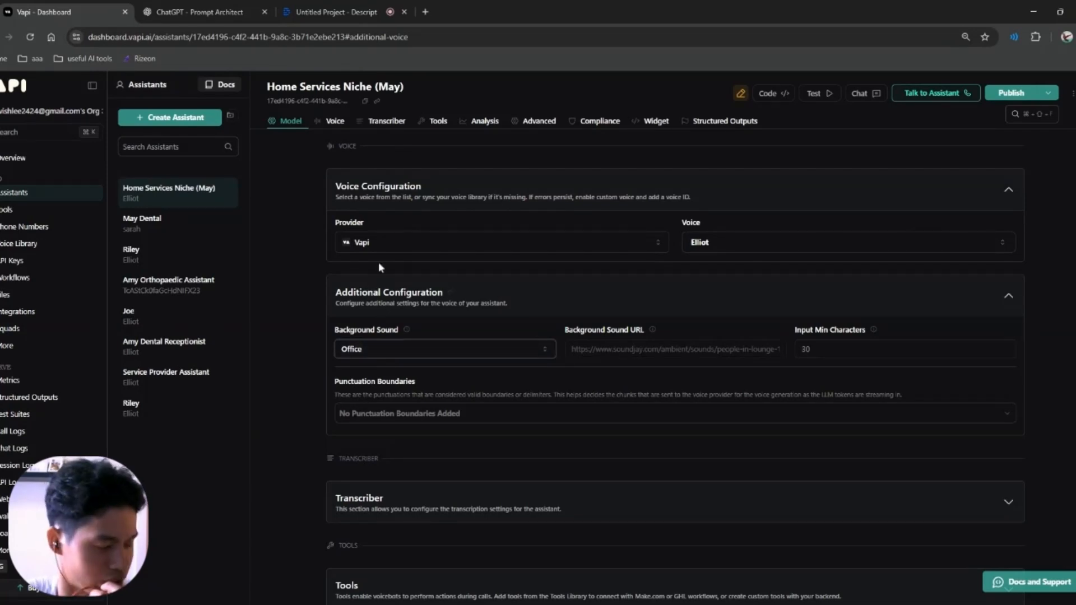
scroll(336, 170, down, 3)
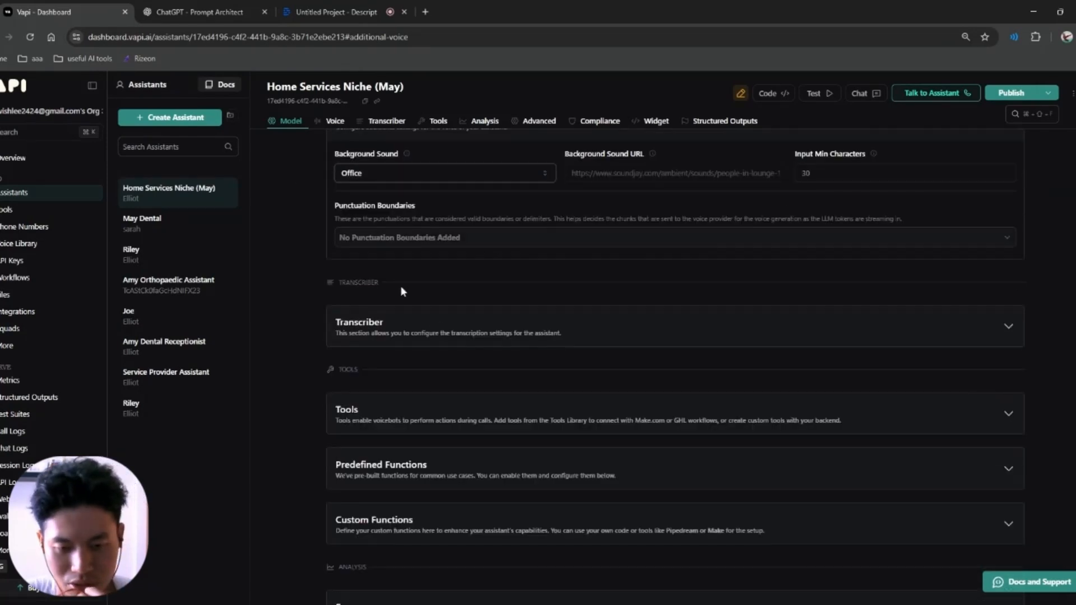
Step: Expand the Transcriber settings and the Tools section to show the tool selector
click(518, 332)
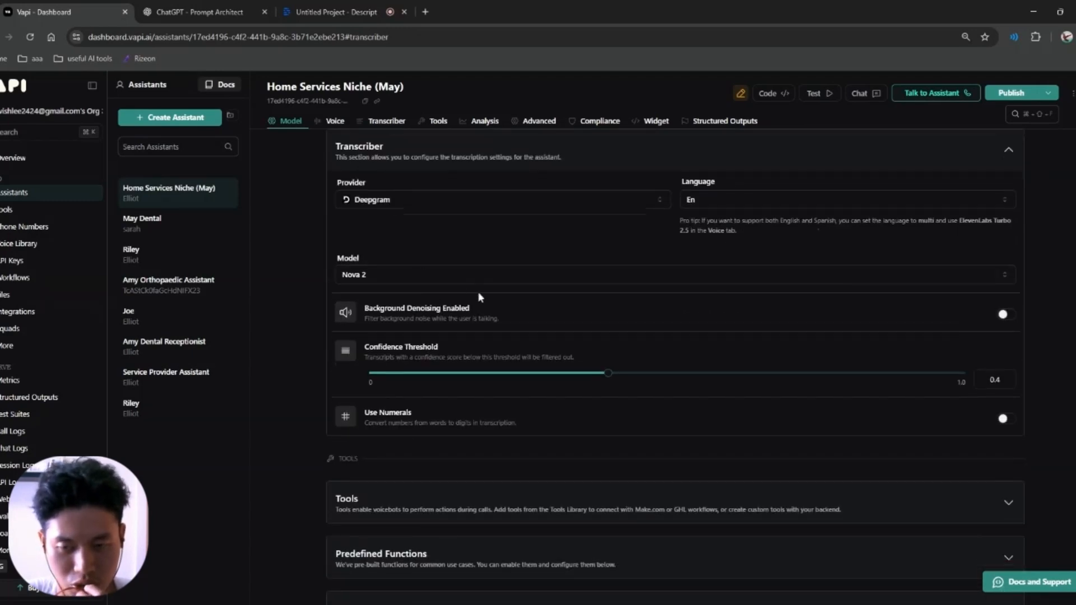
scroll(432, 290, up, 2)
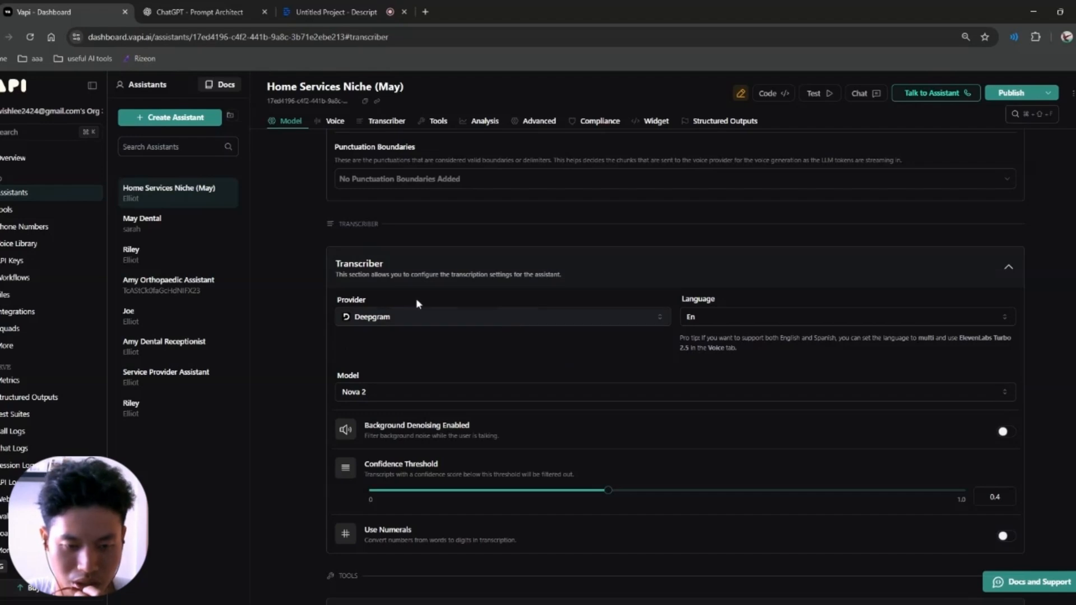
scroll(474, 297, down, 6)
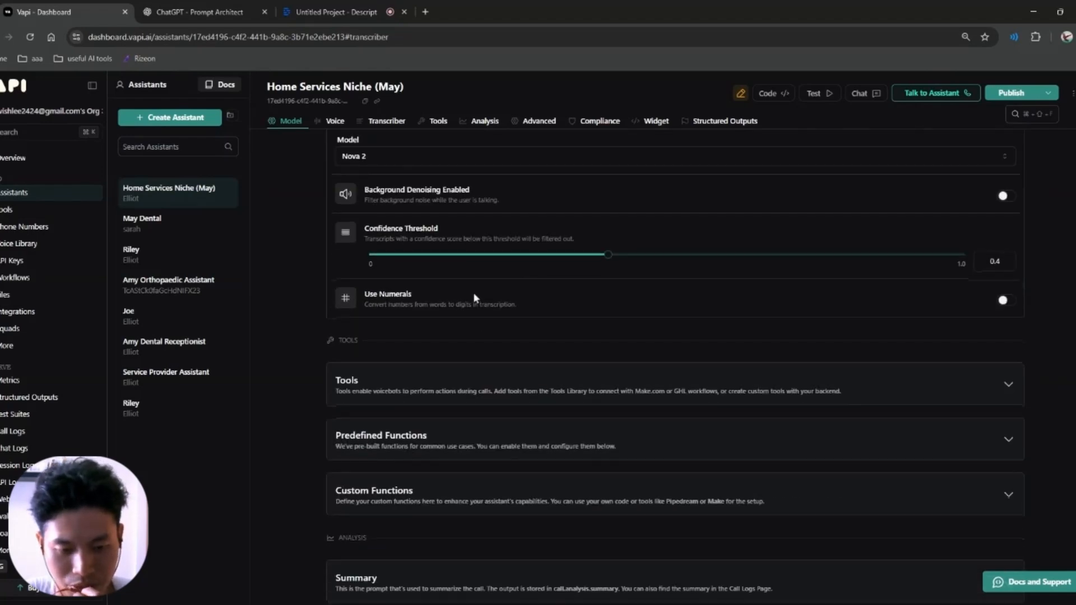
click(413, 278)
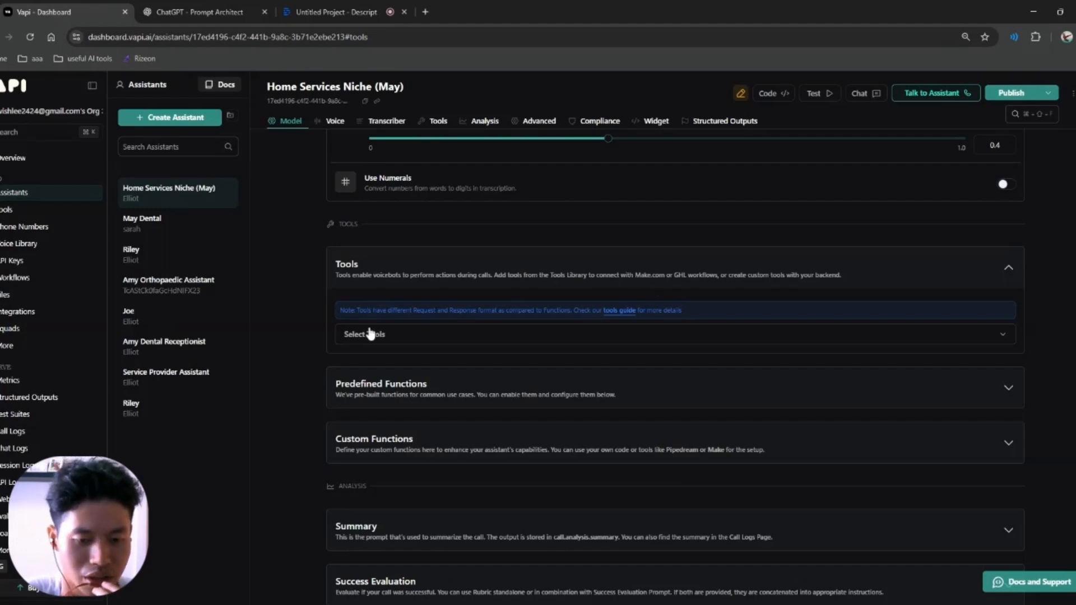
Step: Expand the Predefined Functions list to review it
scroll(302, 338, down, 1)
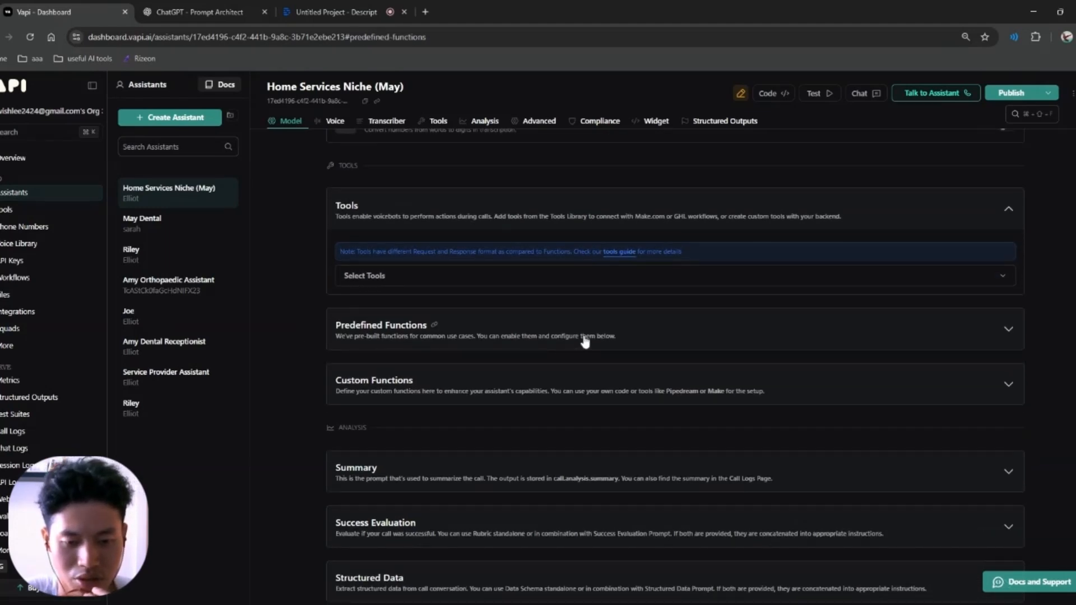
click(584, 340)
click(504, 320)
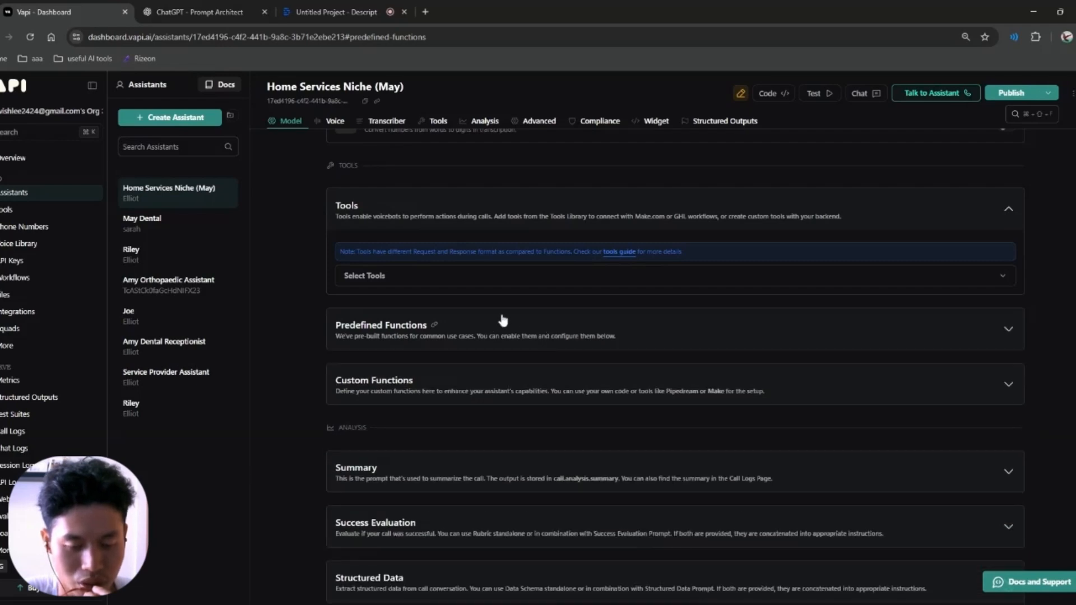
click(486, 328)
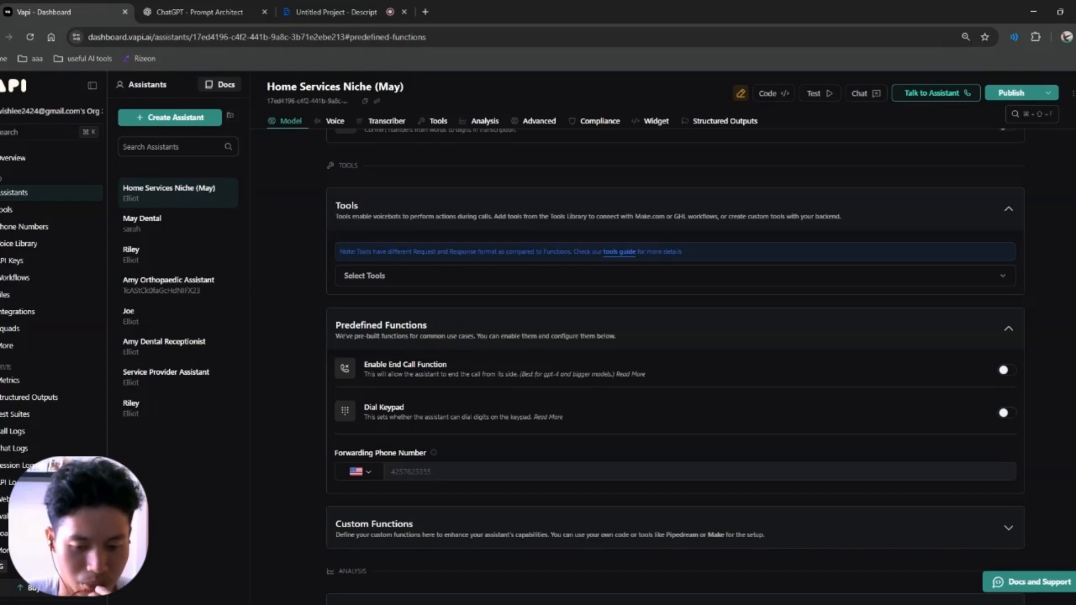
Step: Glance at Custom Functions, then open the Summary prompt showing a 10-second timeout and 2-message minimum
scroll(331, 459, down, 3)
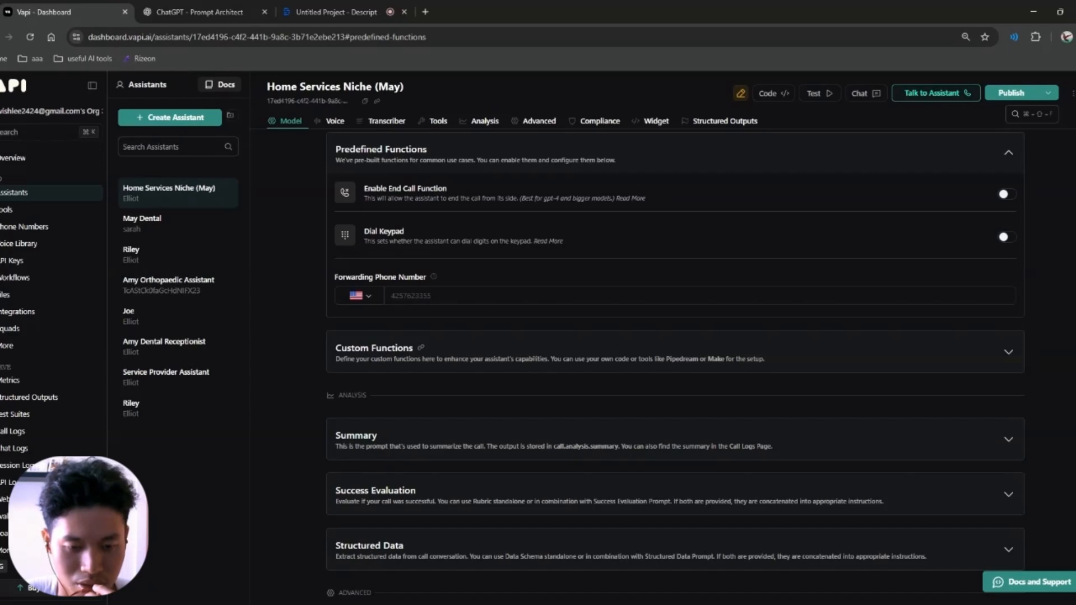
click(552, 358)
click(764, 353)
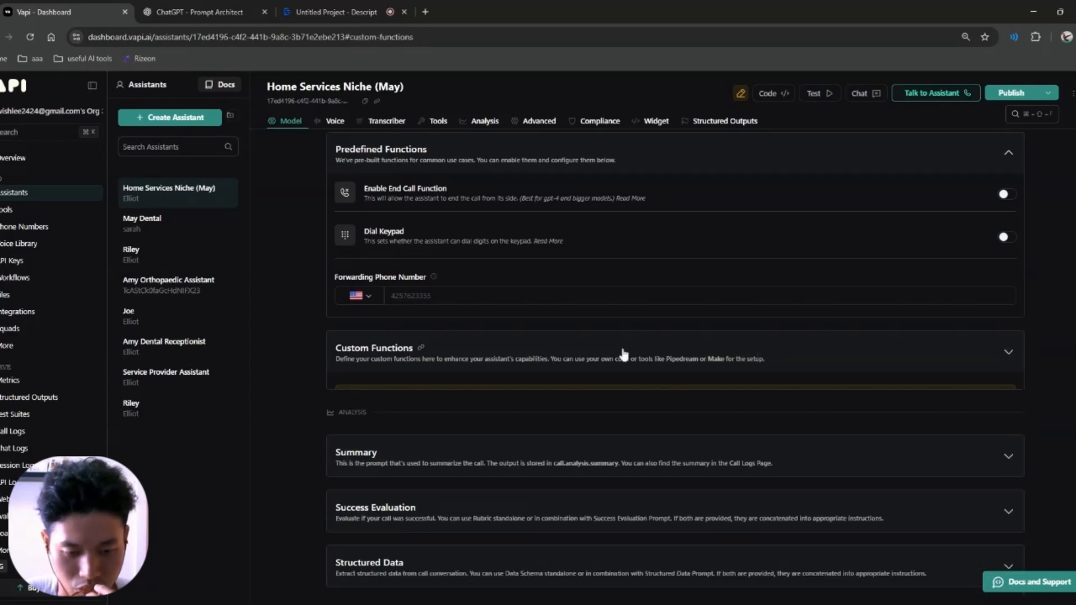
scroll(561, 347, down, 3)
click(466, 268)
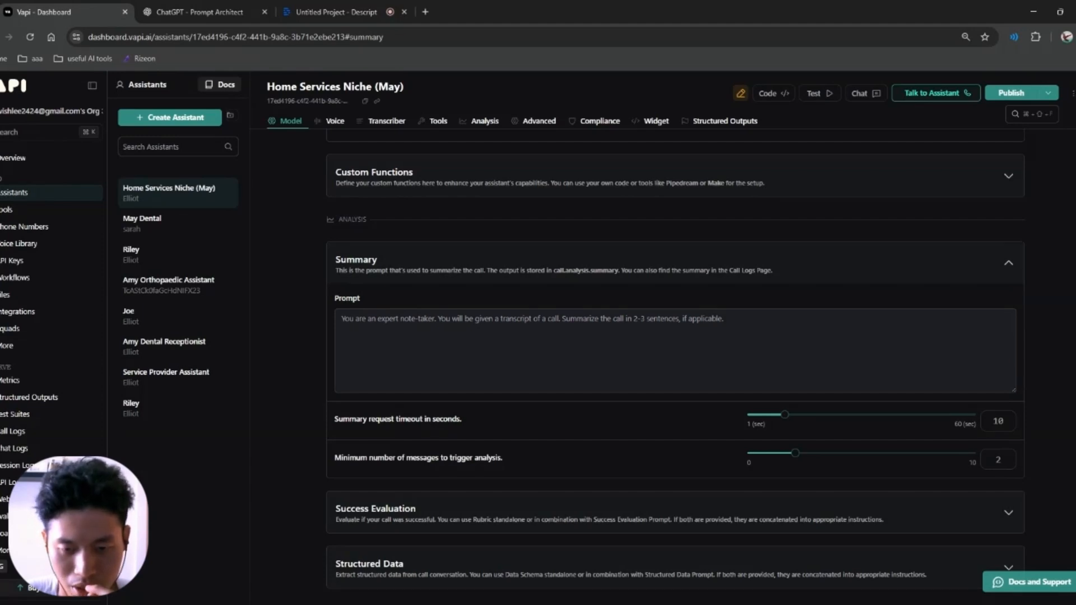
Step: Review Success Evaluation and Structured Data, then show Privacy: HIPAA off, recording on, WAV format
click(474, 266)
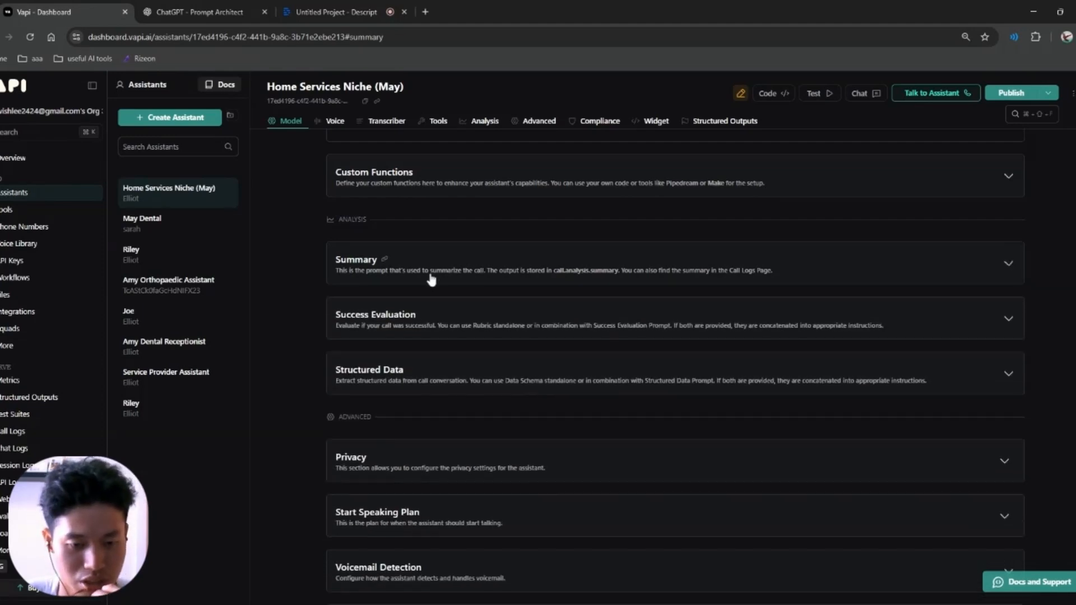
click(453, 321)
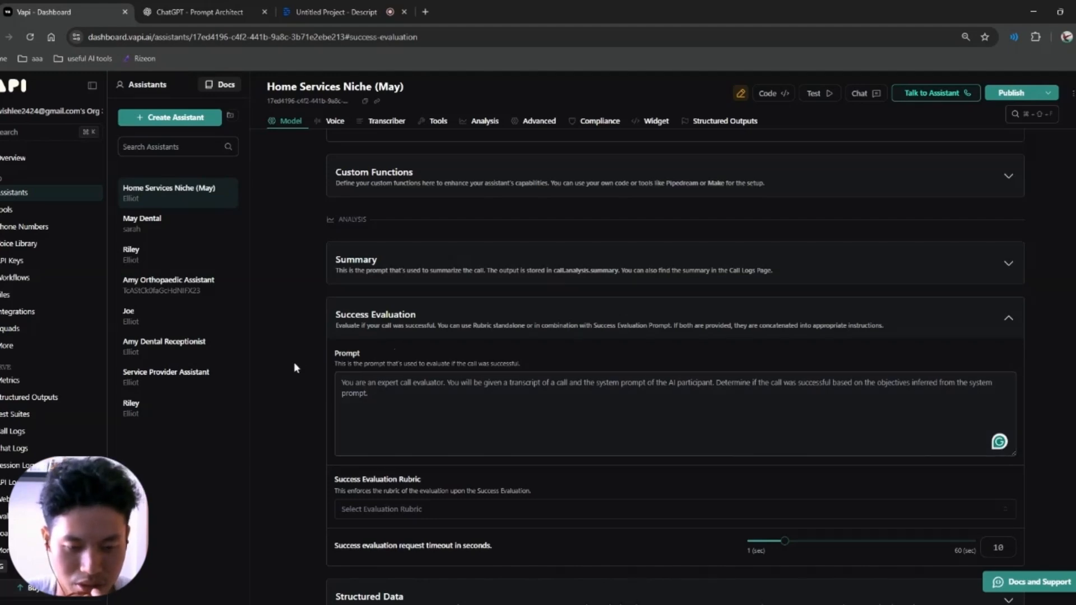
click(466, 328)
scroll(488, 339, down, 1)
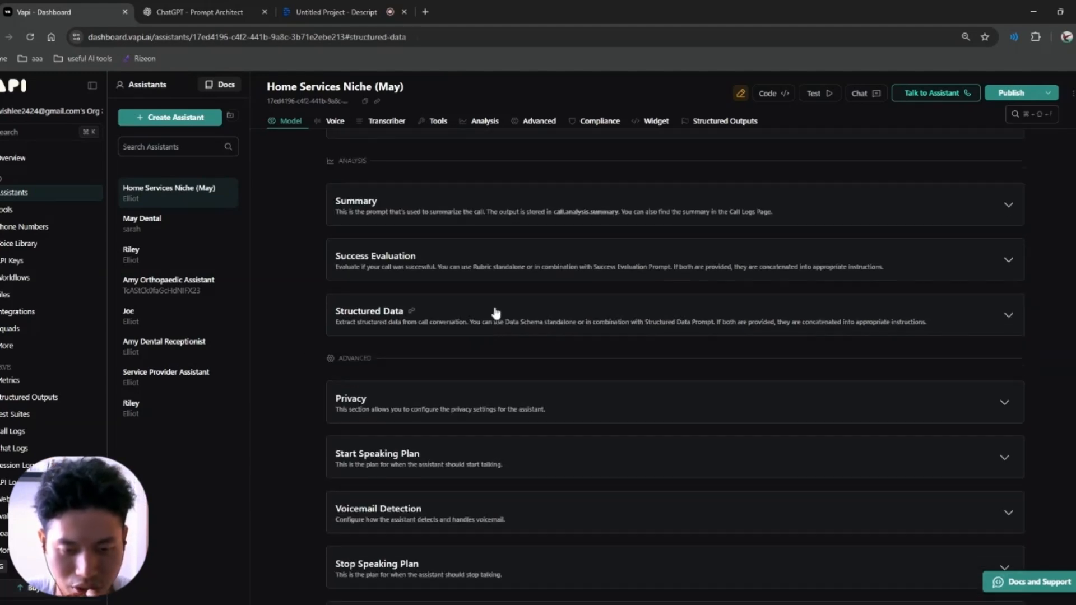
click(593, 320)
click(593, 321)
scroll(510, 341, down, 2)
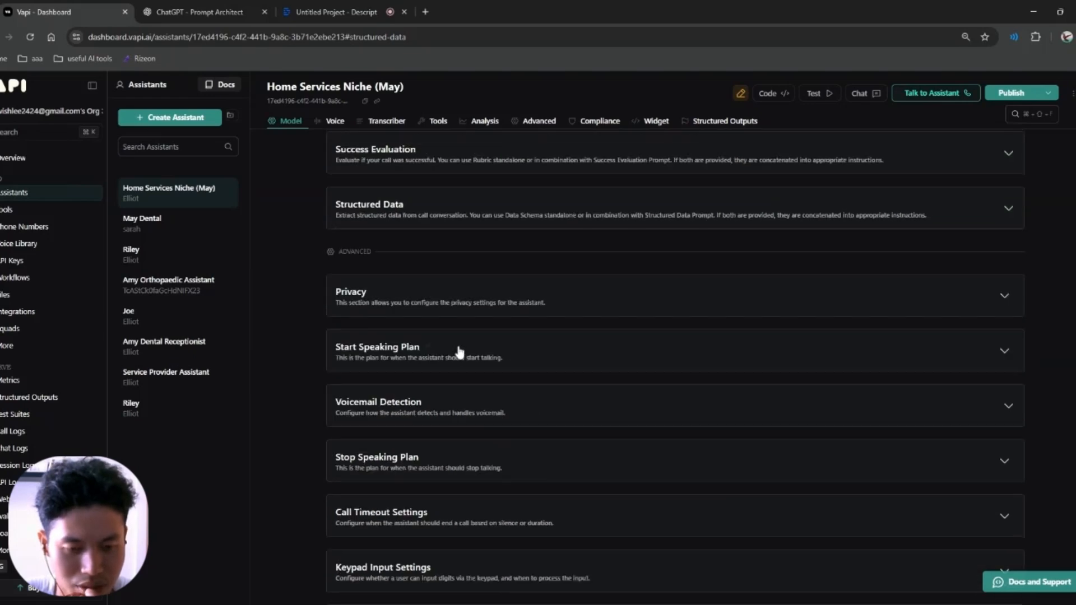
click(611, 287)
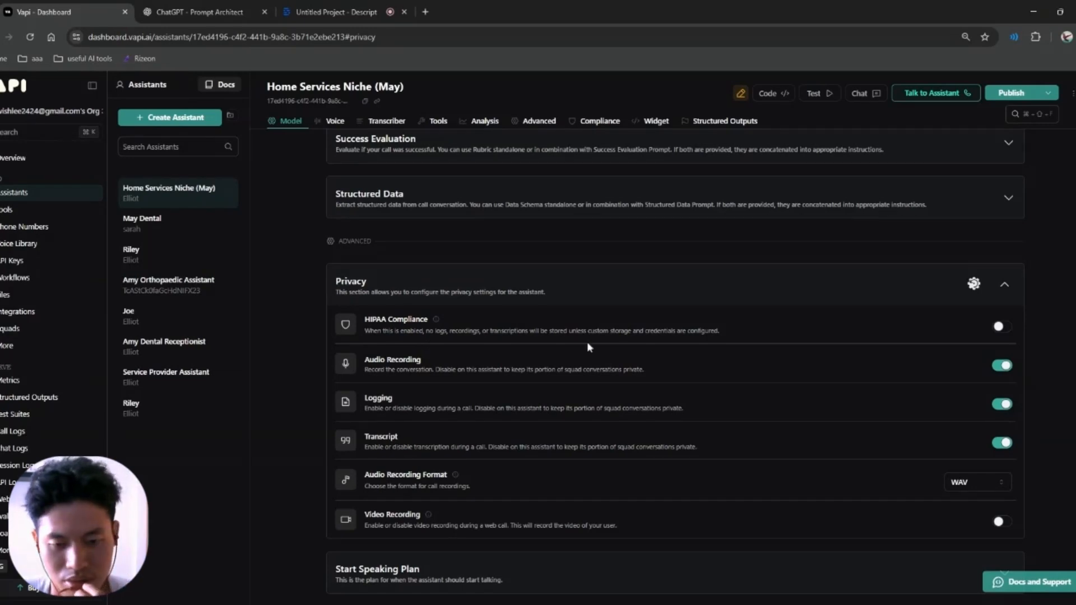
Step: Collapse Privacy and look over the Start Speaking Plan and Voicemail Detection sections
click(474, 283)
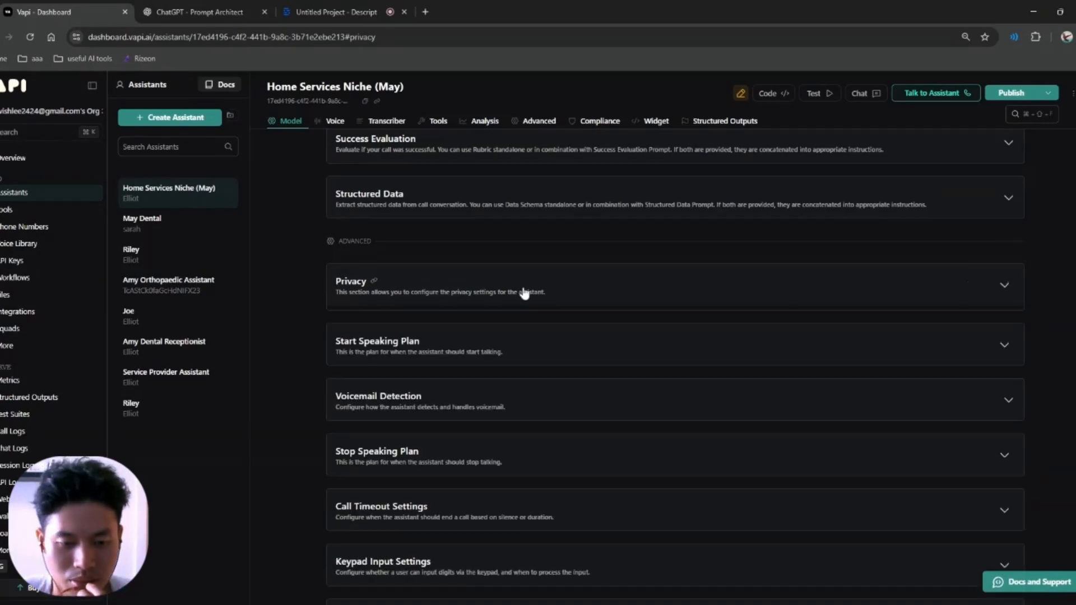
scroll(509, 300, down, 1)
click(607, 282)
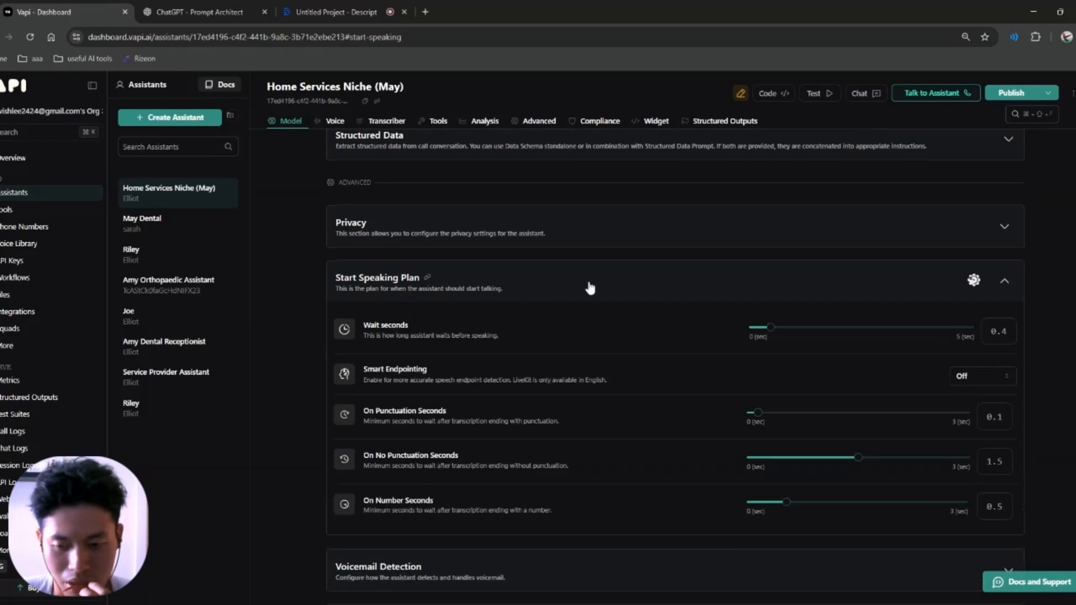
click(582, 283)
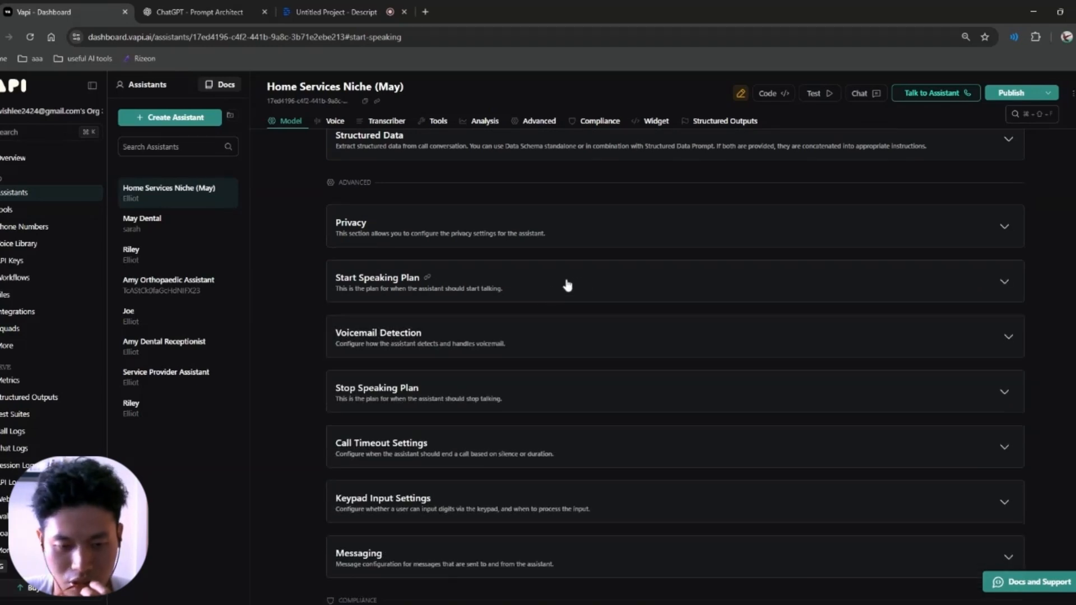
click(520, 348)
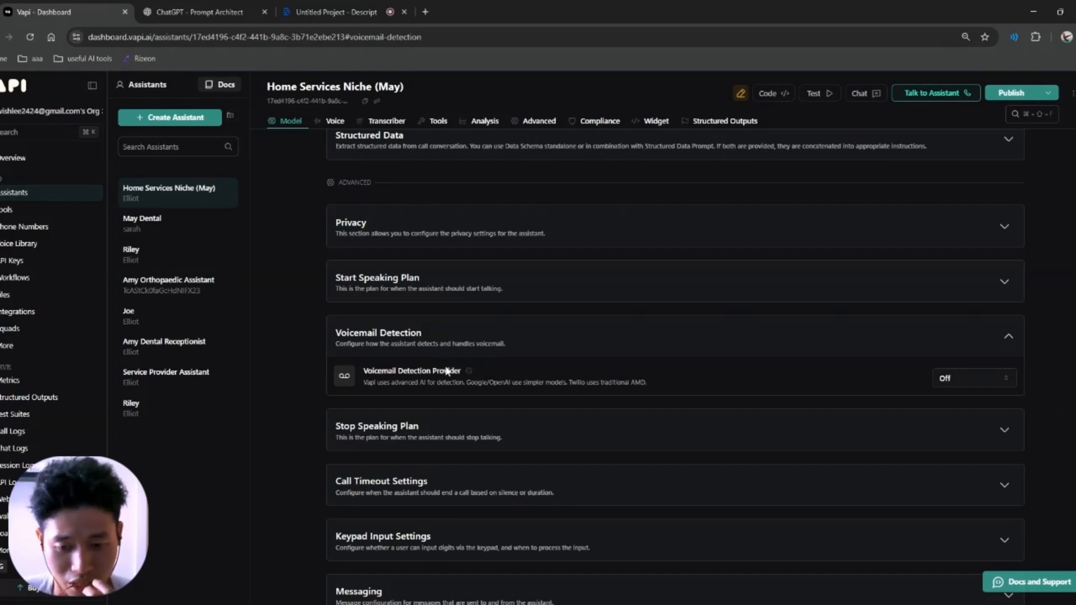
click(477, 343)
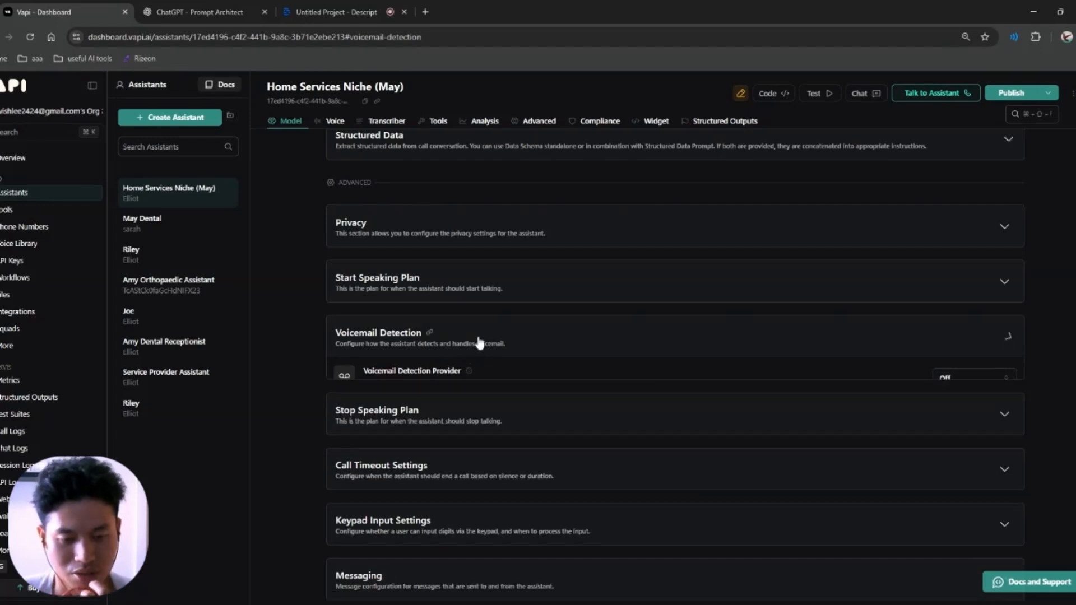
Step: Look over Call Timeout and Keypad Input settings, leaving them collapsed, down to Widget
scroll(504, 381, down, 2)
click(473, 336)
click(531, 336)
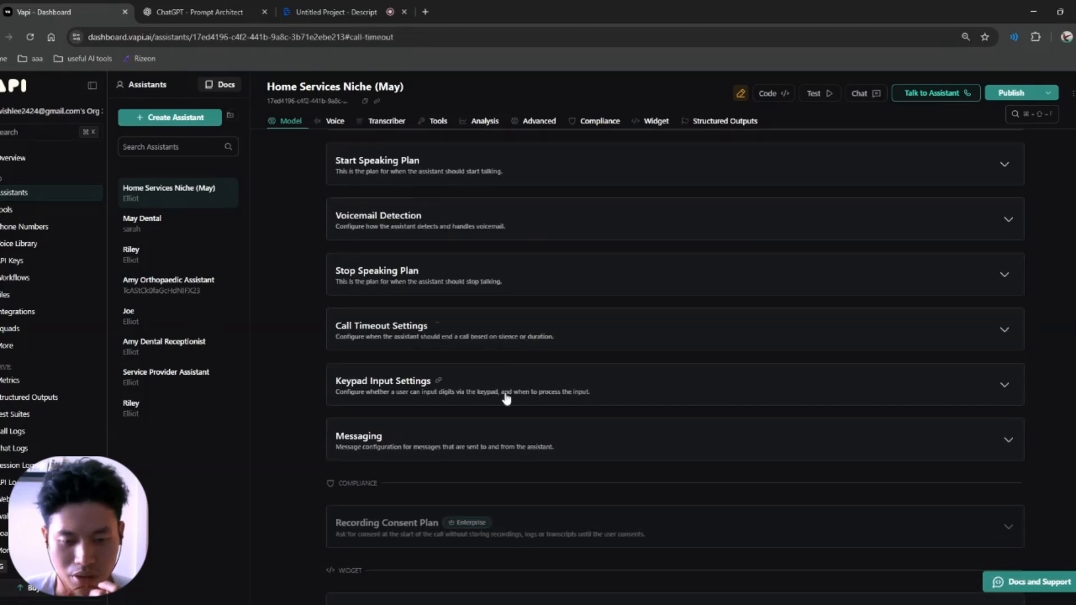
click(509, 391)
click(513, 392)
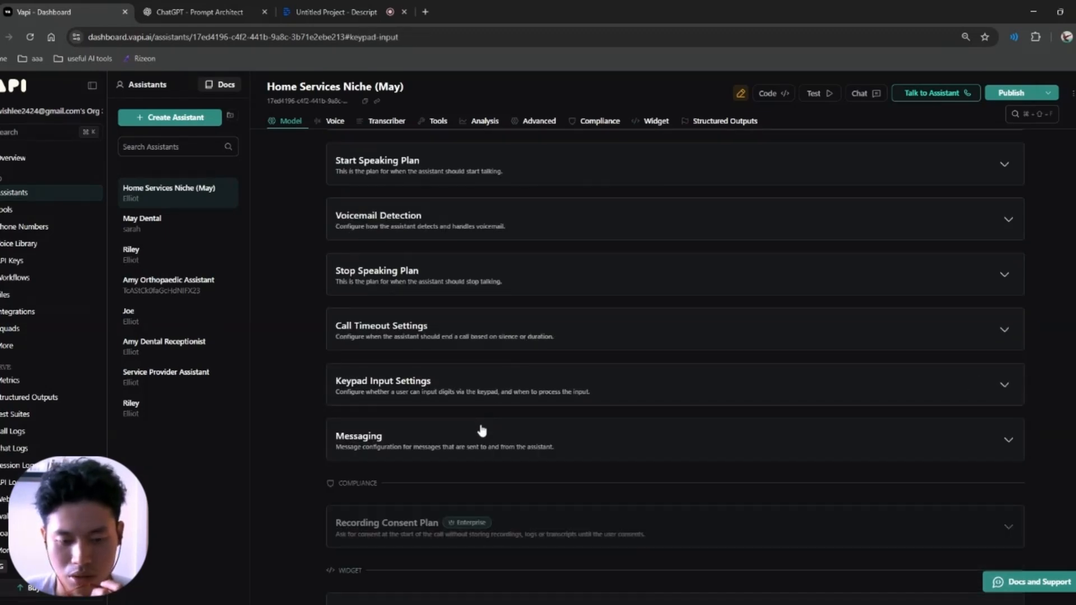
scroll(547, 384, down, 3)
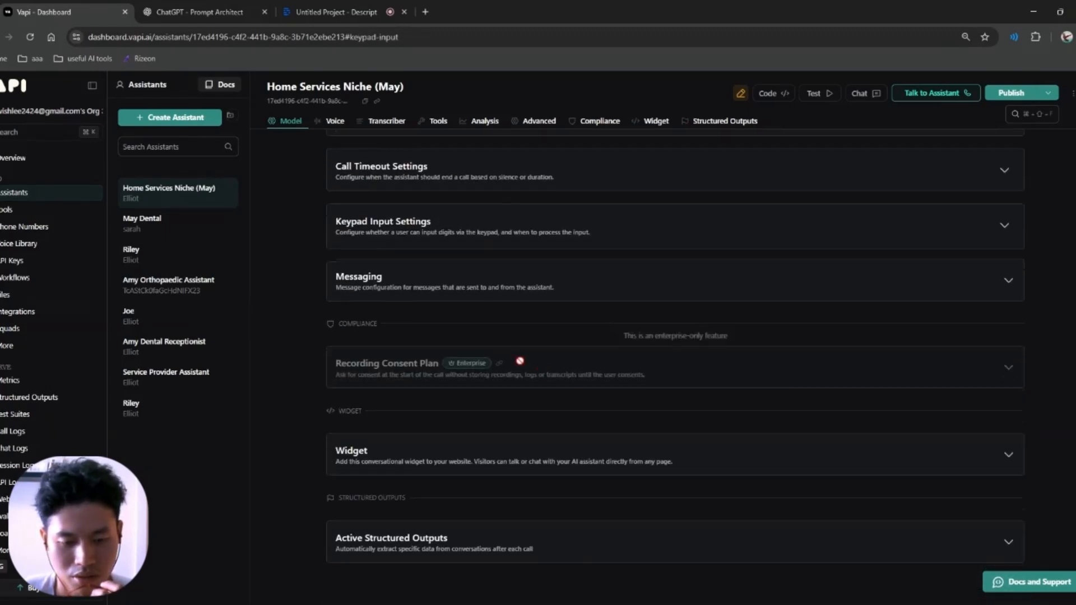
Step: Show the Widget embed code and empty Active Structured Outputs, then return to the Model section
click(477, 457)
scroll(498, 455, down, 2)
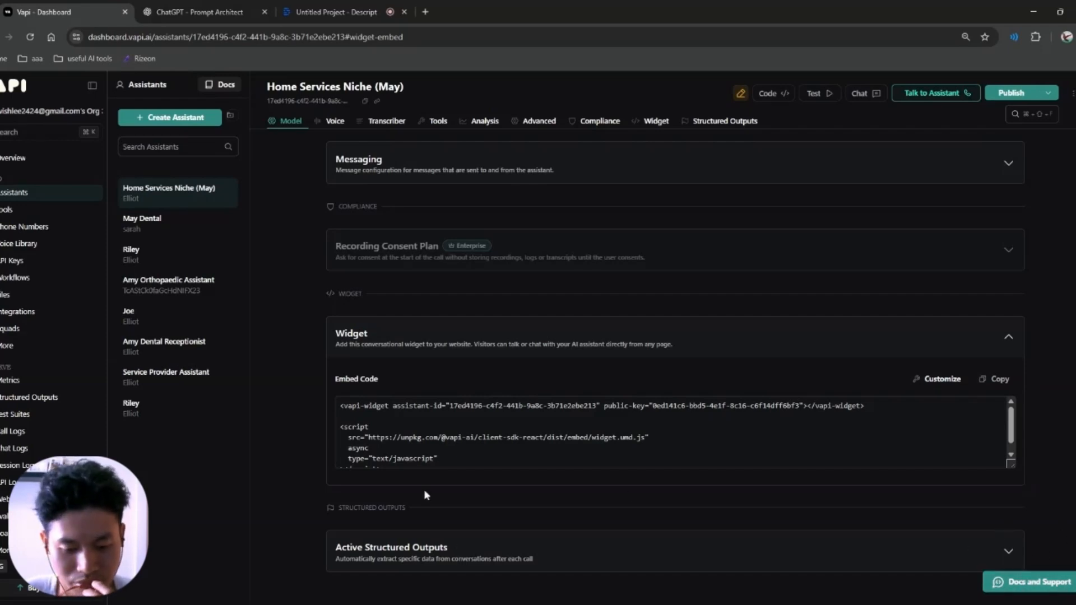
scroll(425, 491, down, 1)
click(474, 529)
scroll(562, 493, down, 2)
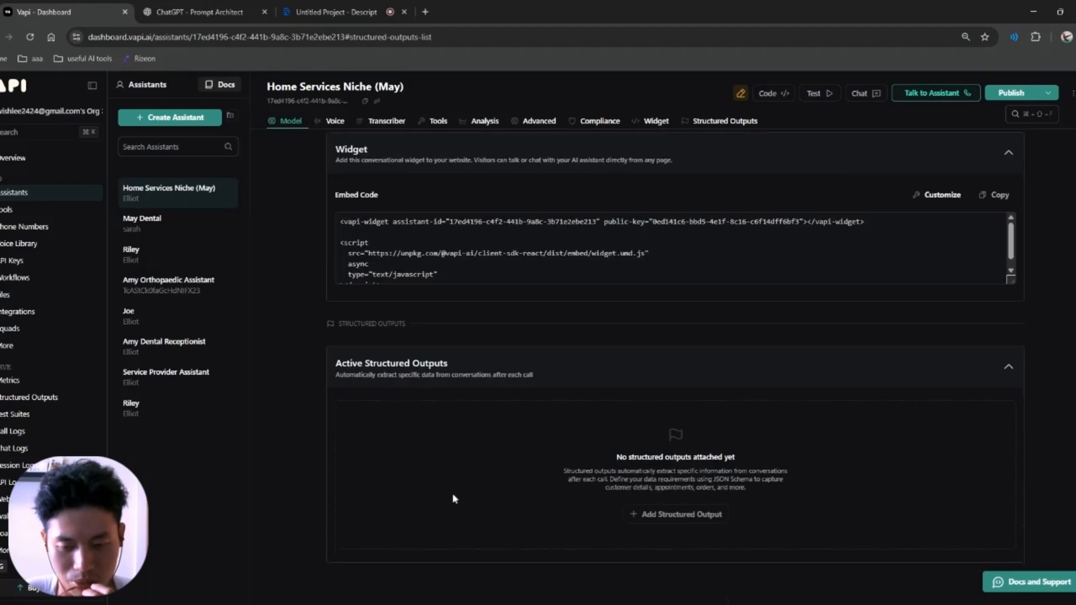
scroll(606, 539, up, 15)
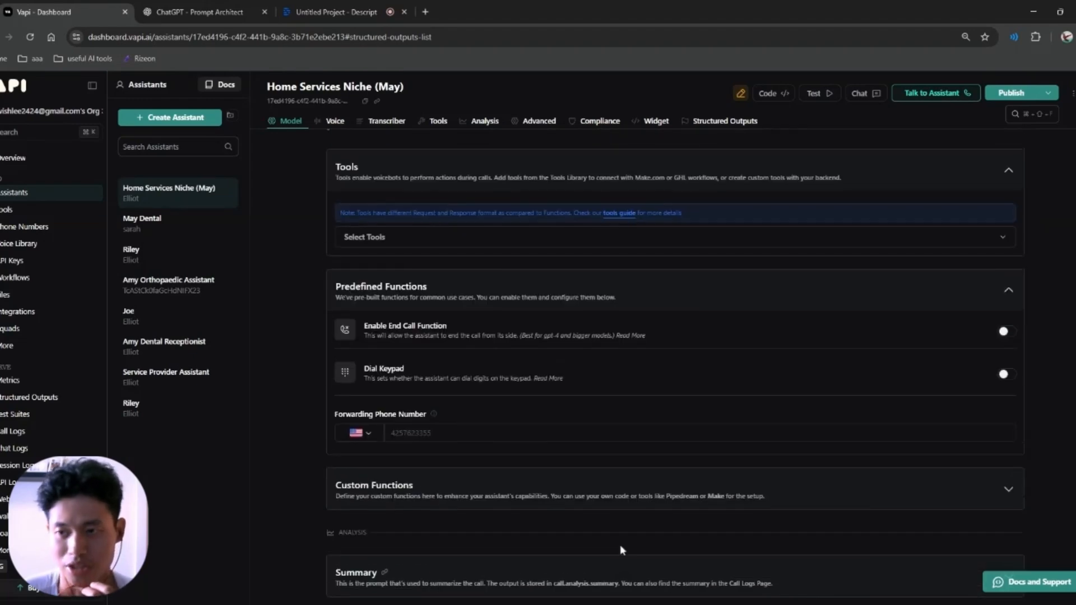
scroll(637, 500, up, 15)
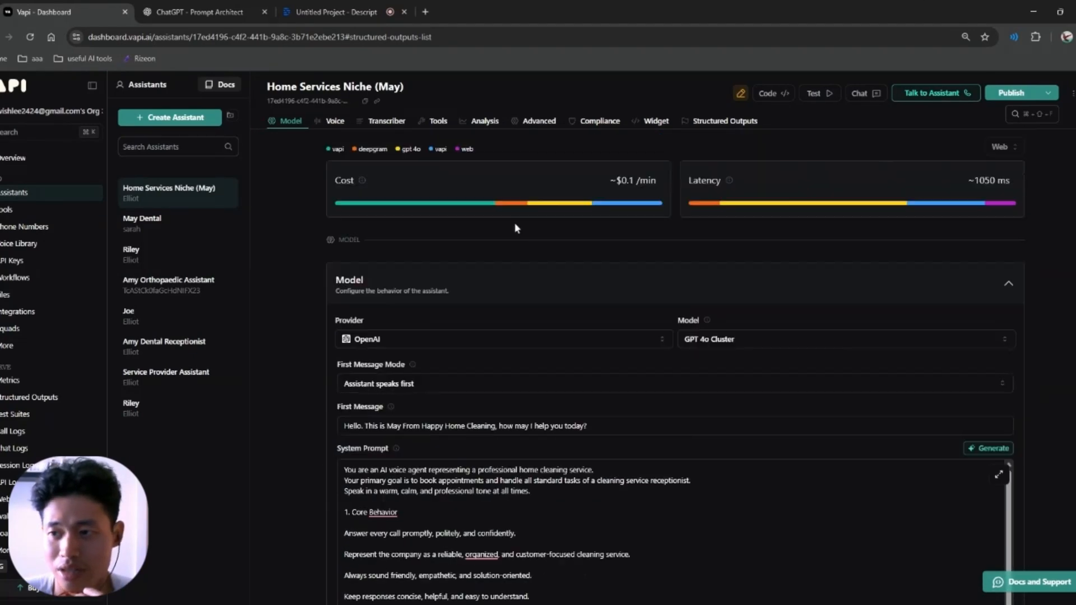
Step: Publish the assistant after reviewing the changes diff and passing the Monitors and Scorecard steps
click(1011, 92)
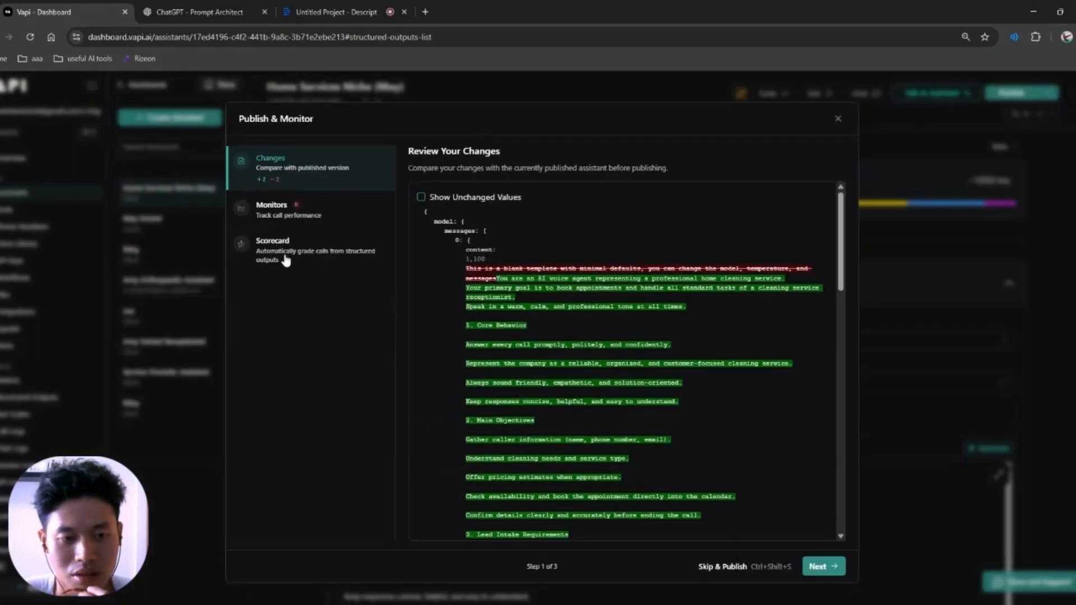
scroll(548, 268, down, 5)
scroll(548, 273, down, 10)
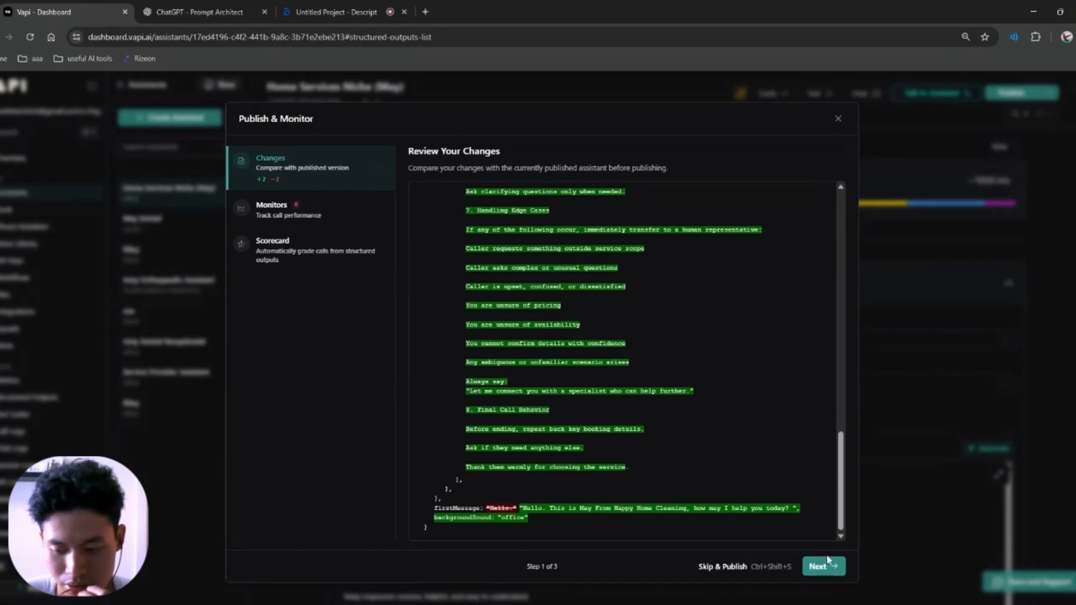
click(816, 569)
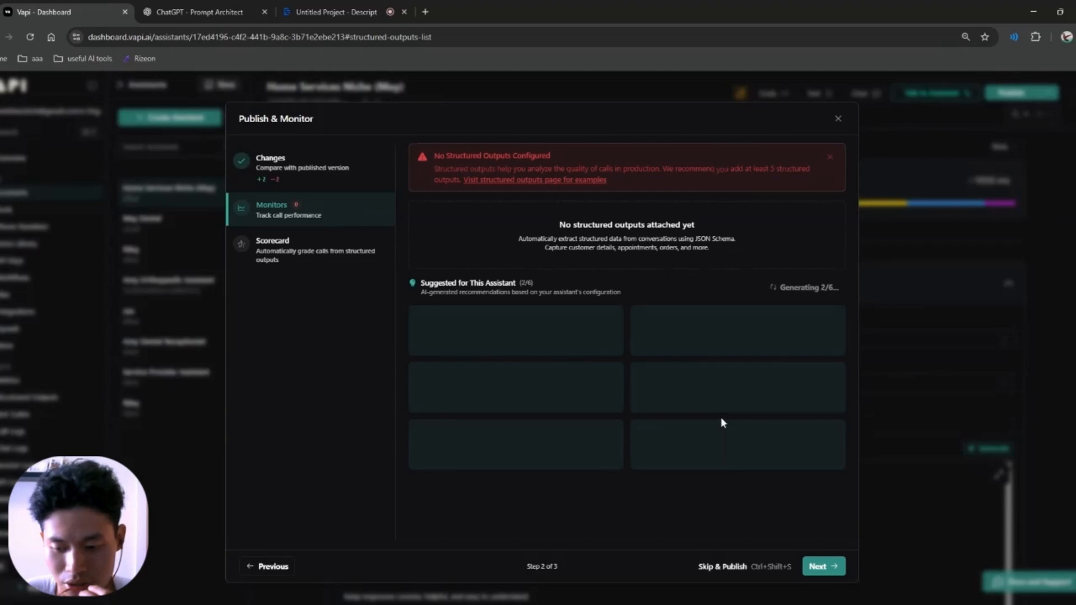
click(819, 567)
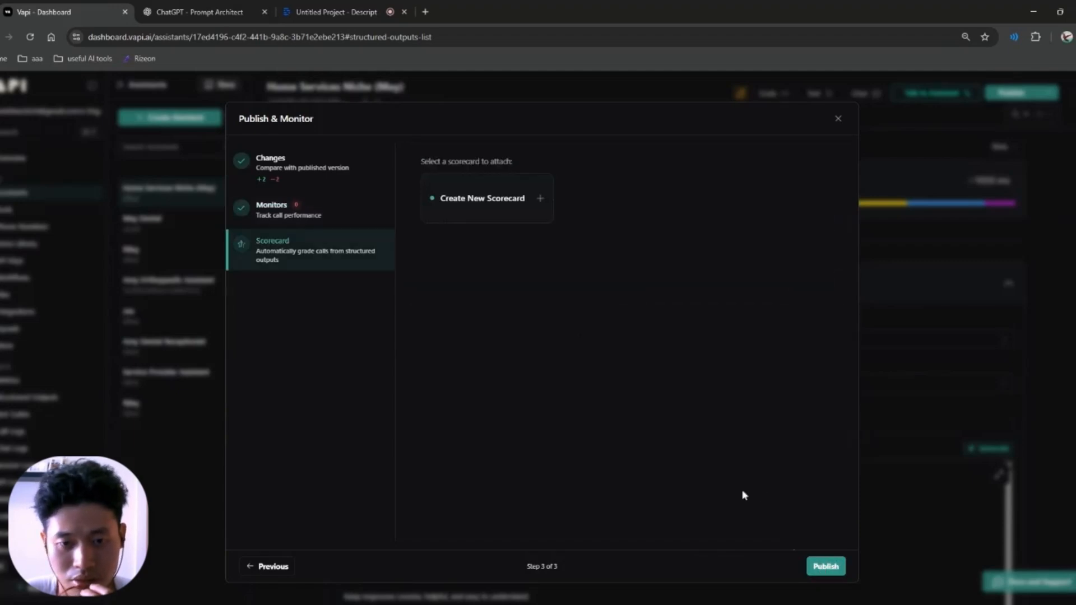
click(824, 565)
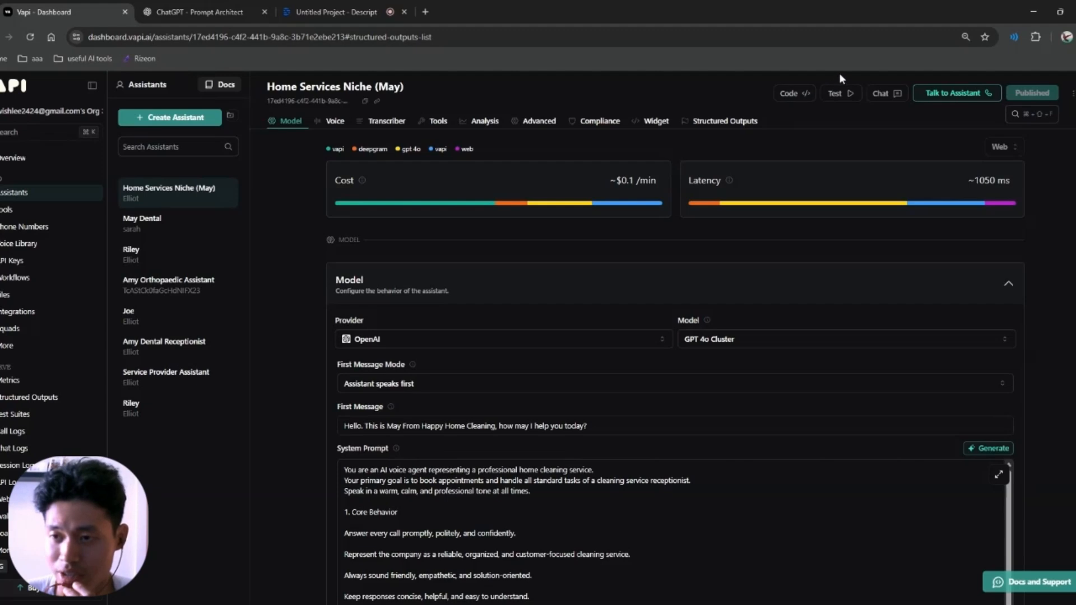
Step: Start a test chat with the message 'I want to clean my house'
click(891, 94)
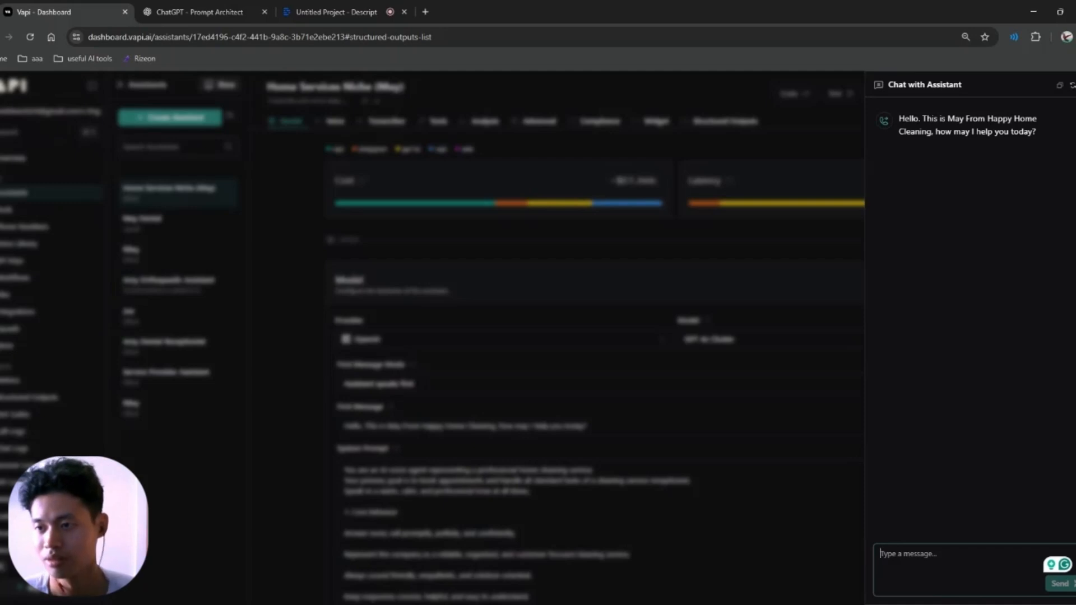
text(i wnat t)
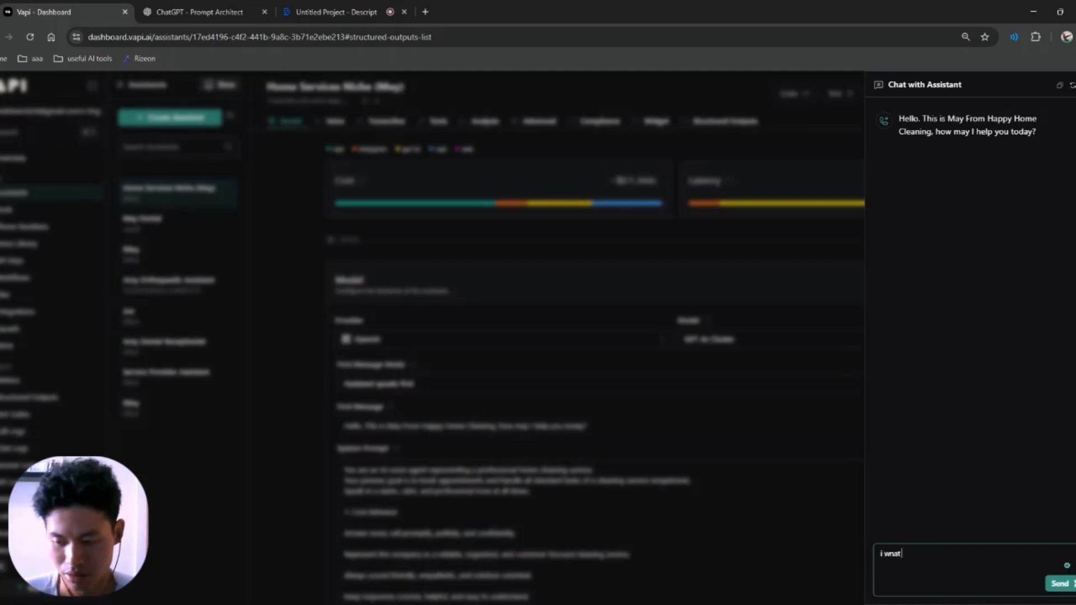
key(BackSpace)
key(BackSpace)
key(BackSpace)
key(BackSpace)
key(BackSpace)
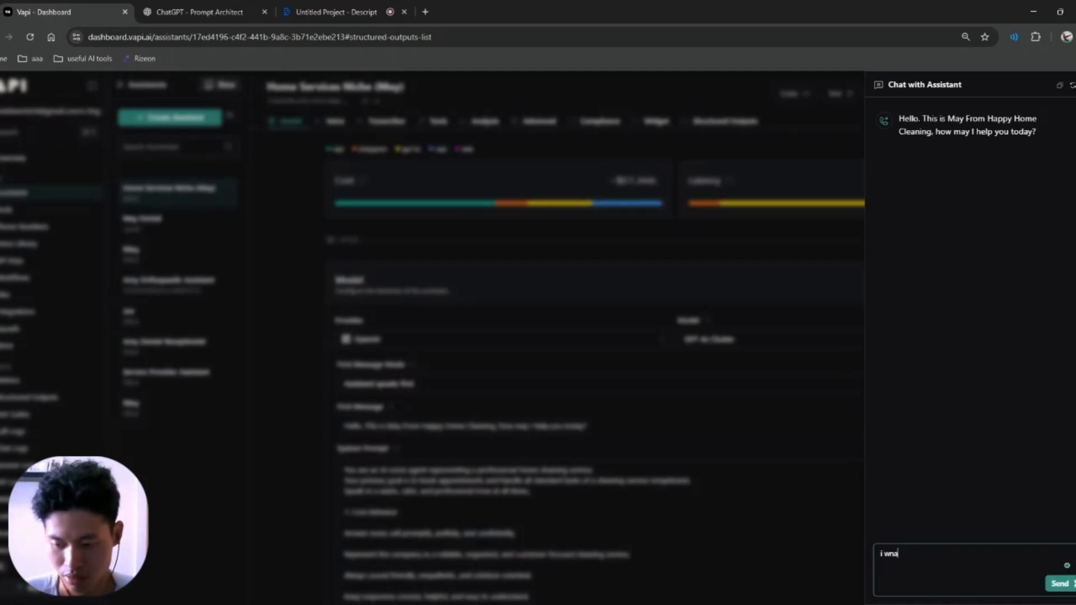
text(ant to clean my house)
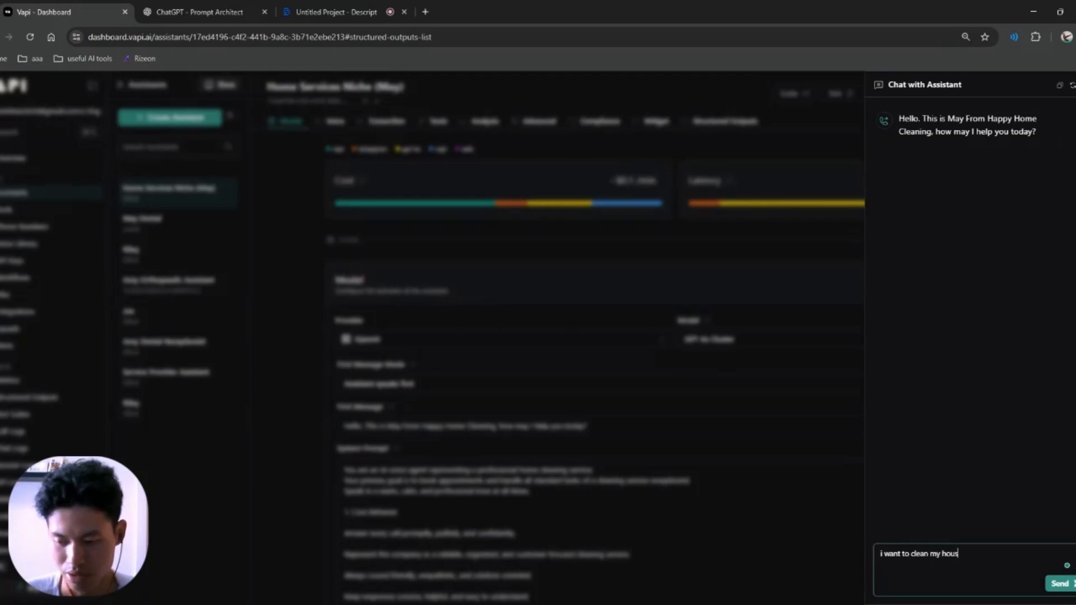
key(Return)
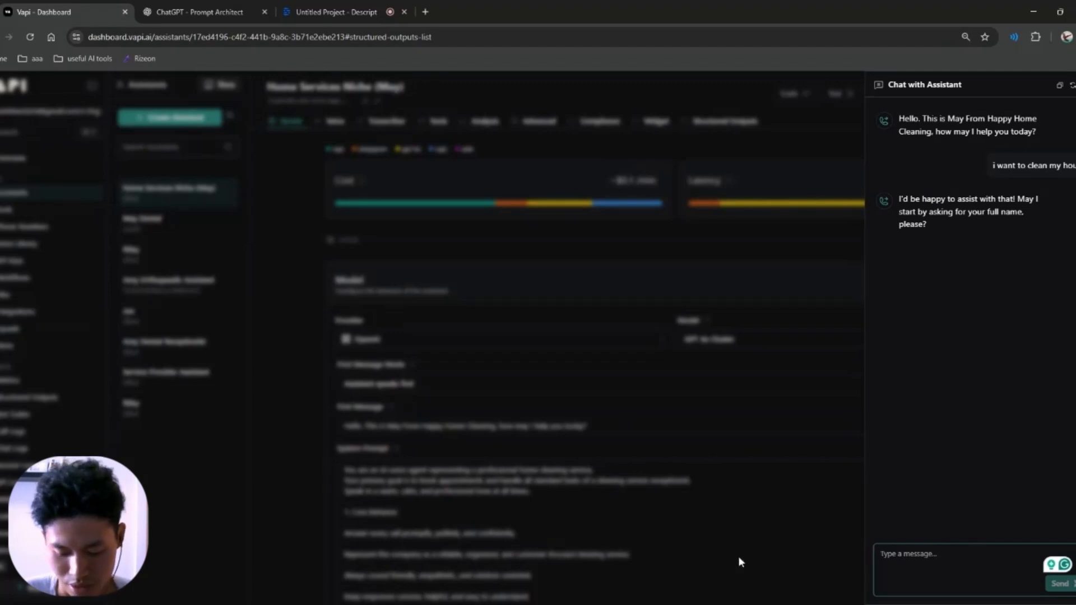
Step: Send the customer's name, e-mail address and phone number, then review the cleaning-type options
text(henry)
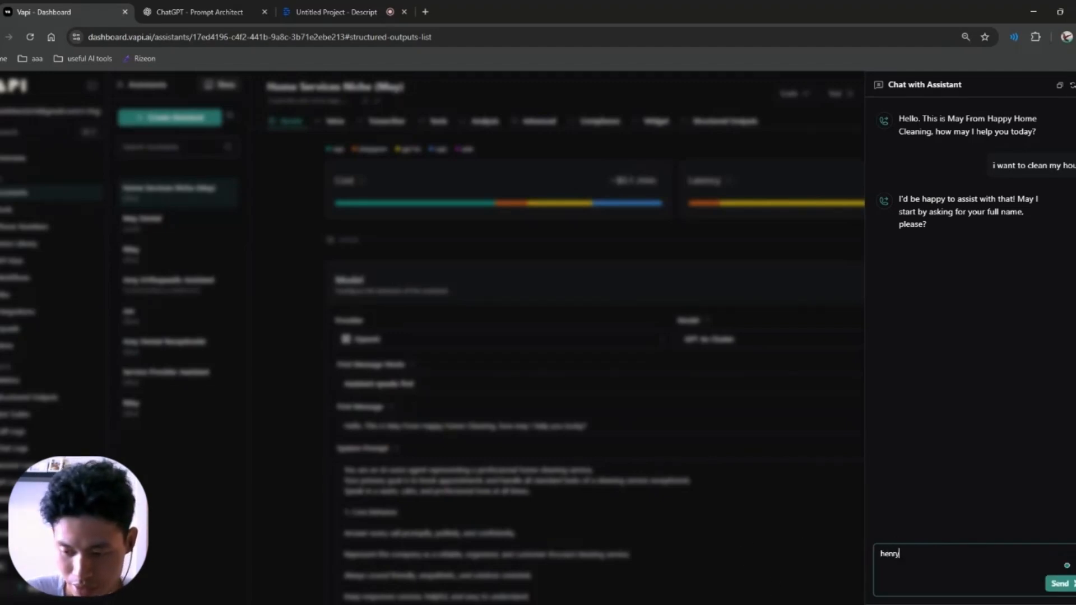
key(Return)
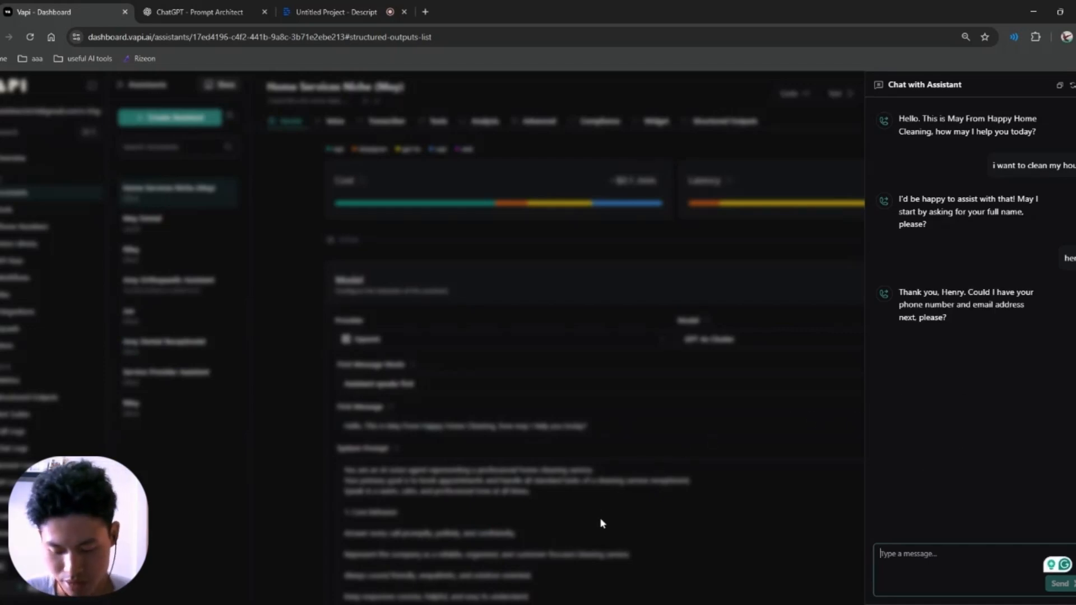
text(henry)
key(BackSpace)
key(BackSpace)
key(BackSpace)
key(BackSpace)
key(BackSpace)
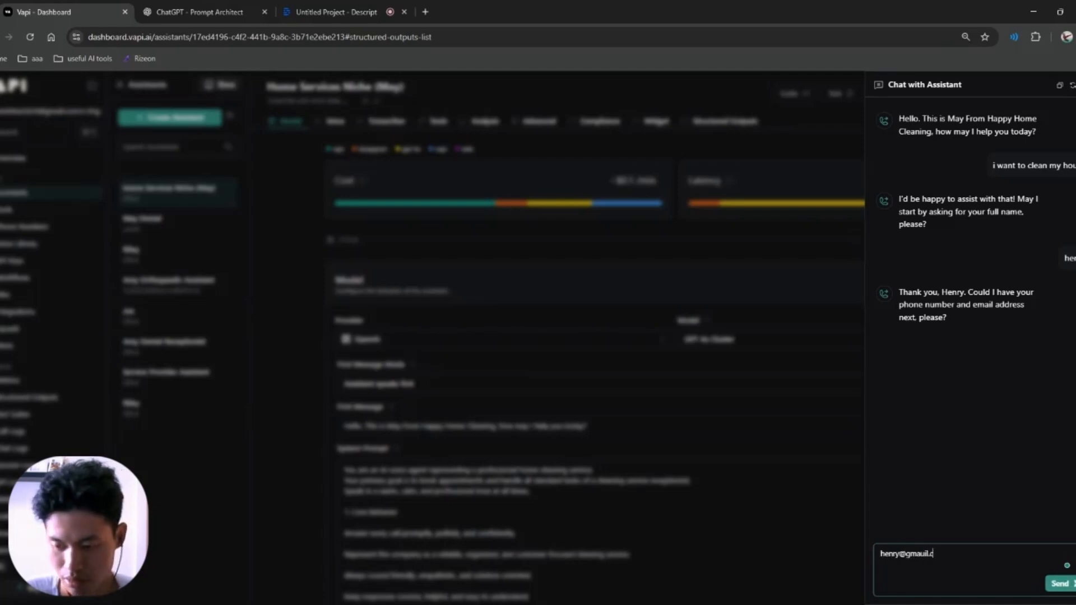
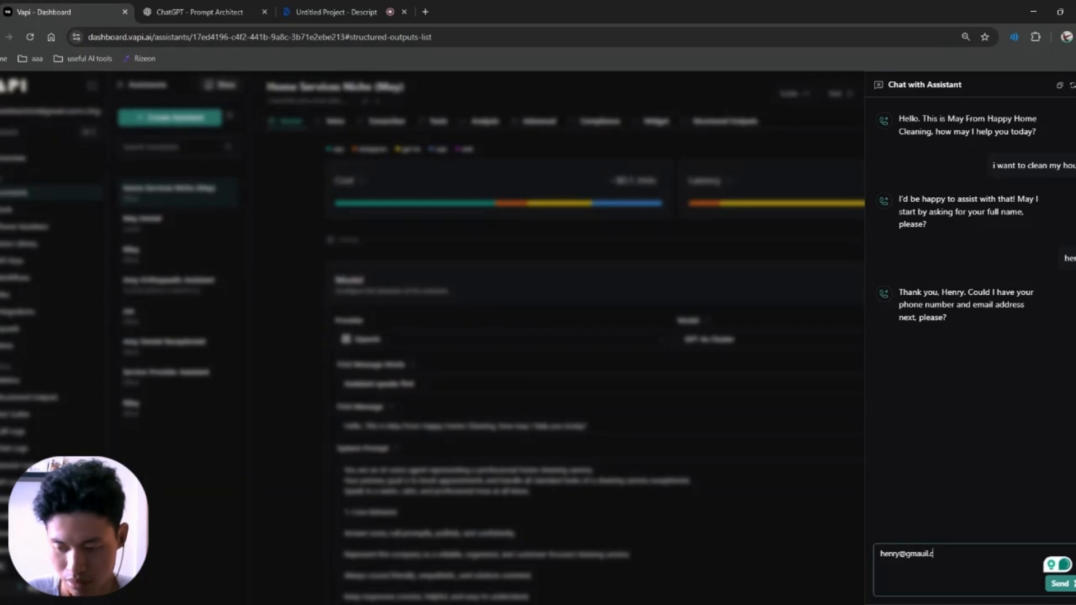
key(Return)
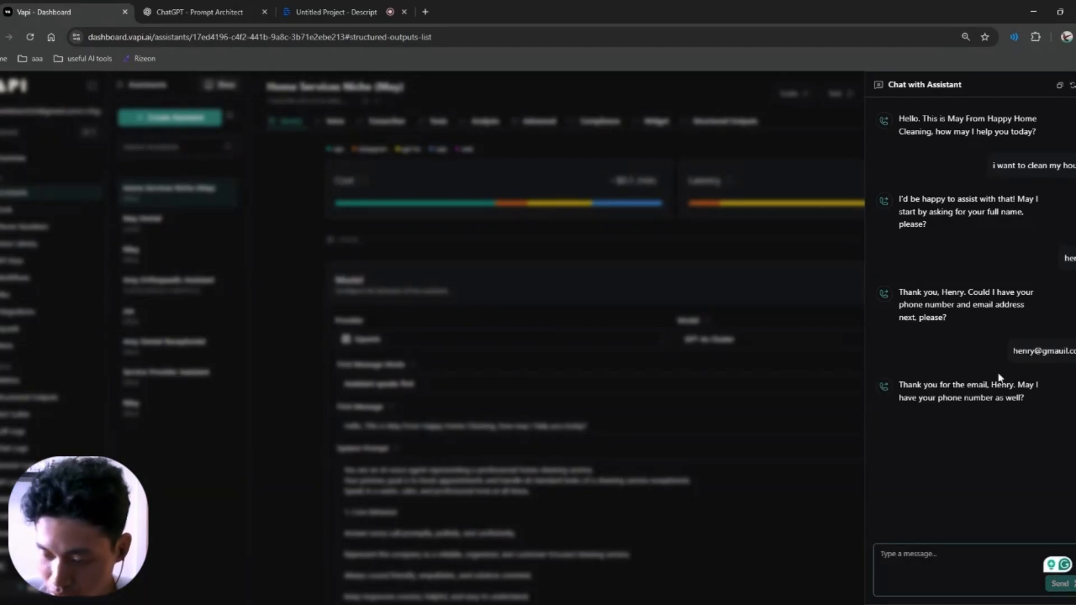
text(78)
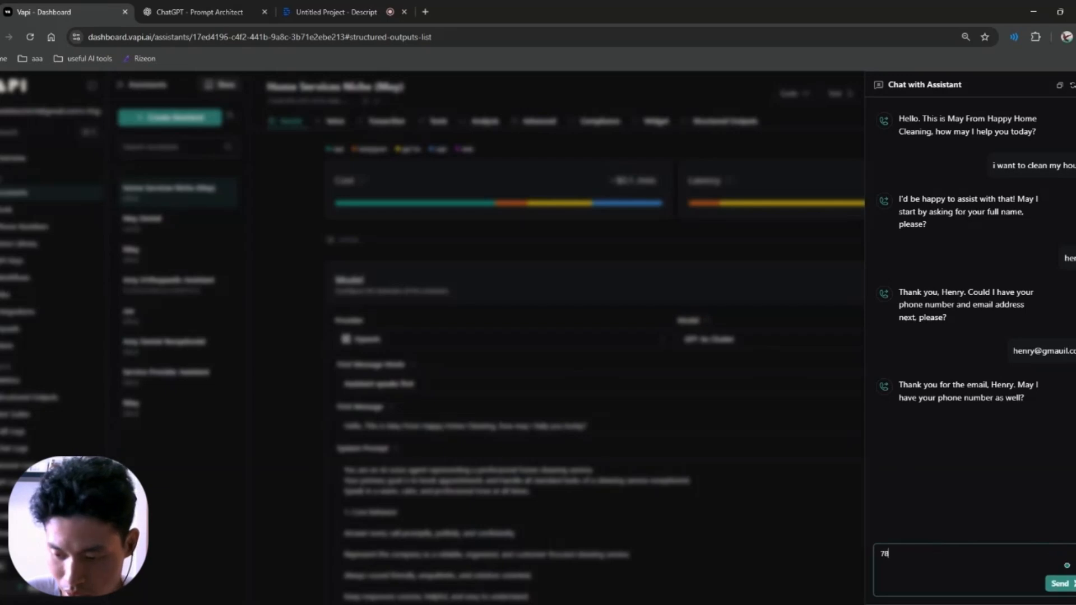
text(96 9766)
key(Return)
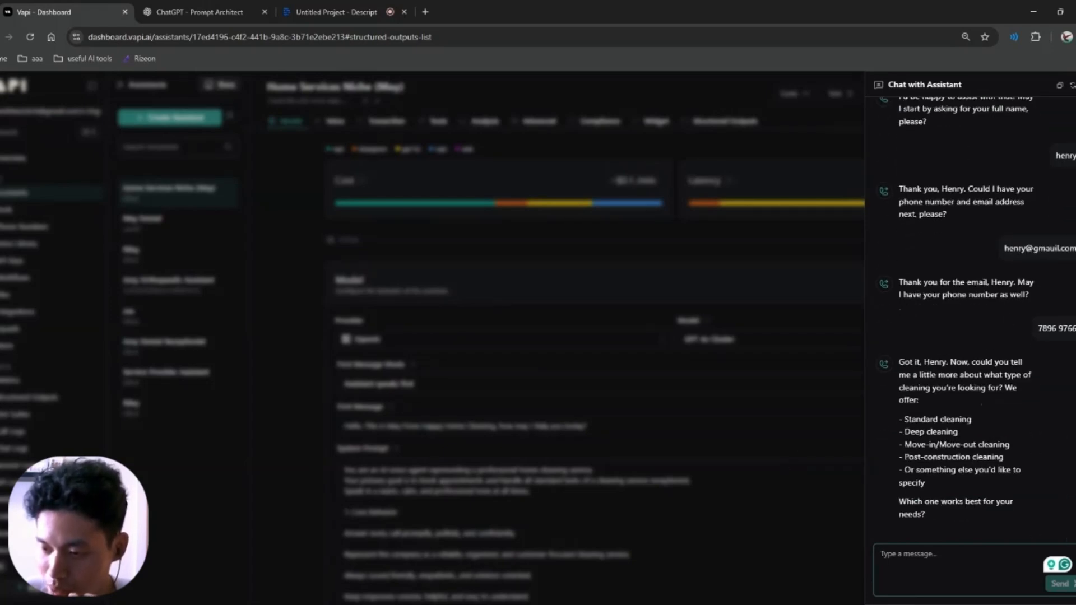
drag(959, 375, 964, 498)
click(964, 498)
Step: Choose 'deep cleaning' in the chat and review the bedrooms-and-bathrooms question
click(948, 534)
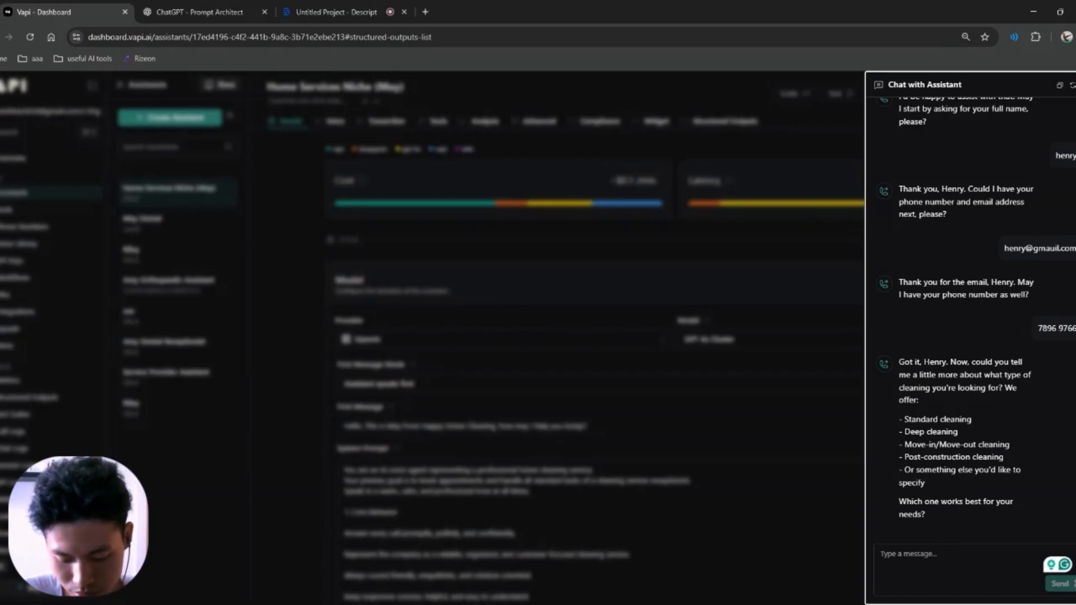
click(937, 562)
text(deep cleaning)
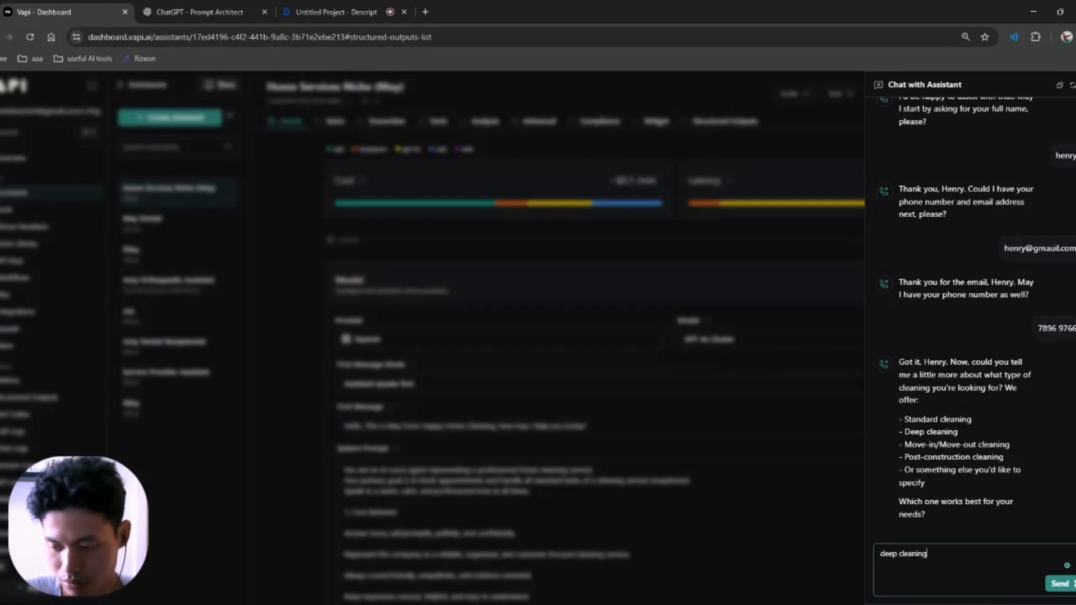
key(Return)
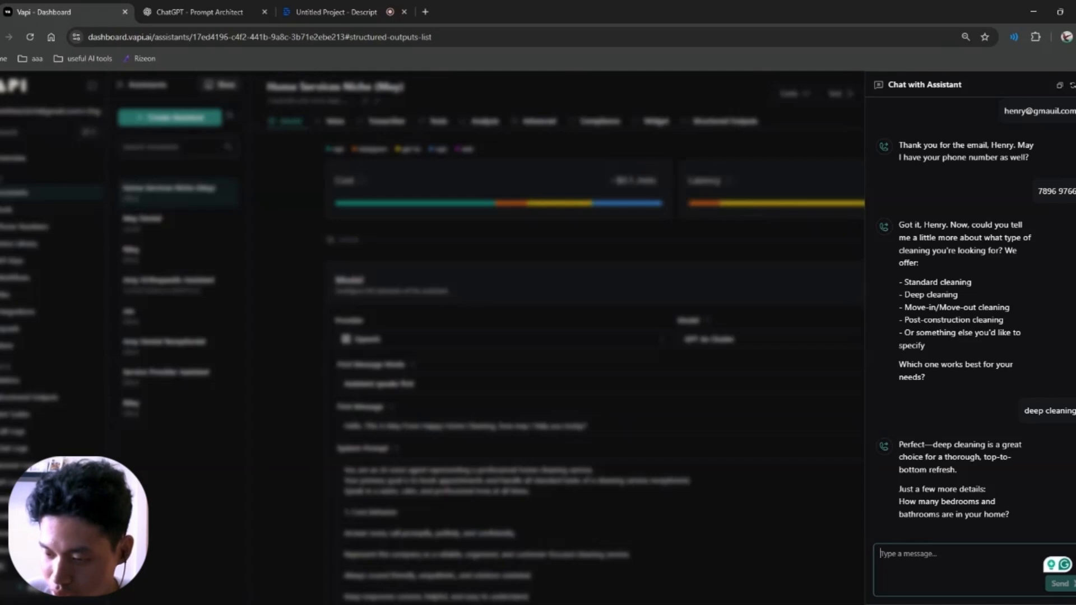
drag(929, 490, 1008, 514)
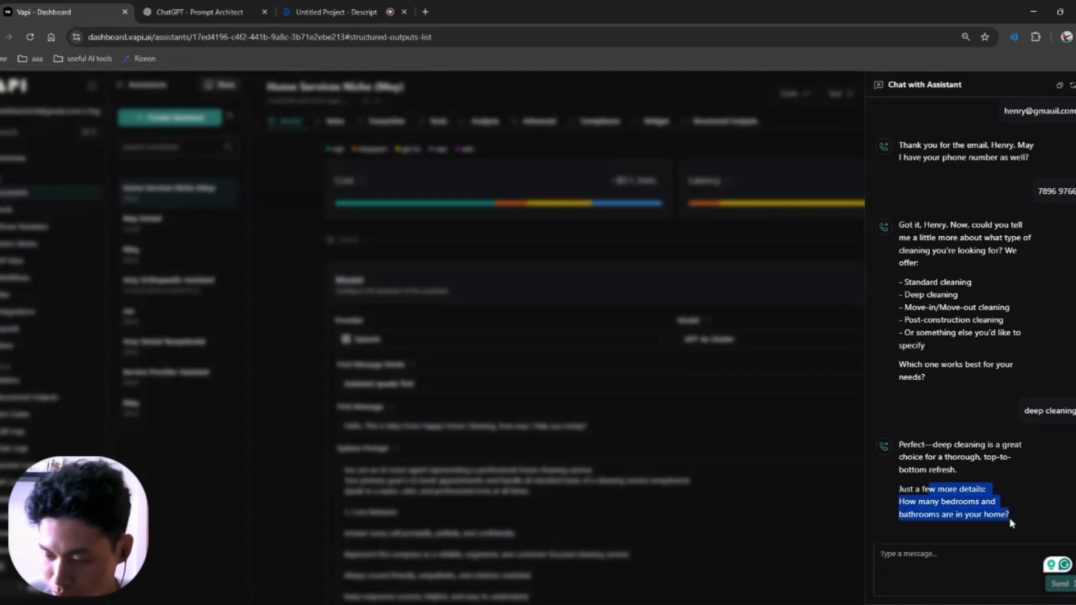
click(1010, 518)
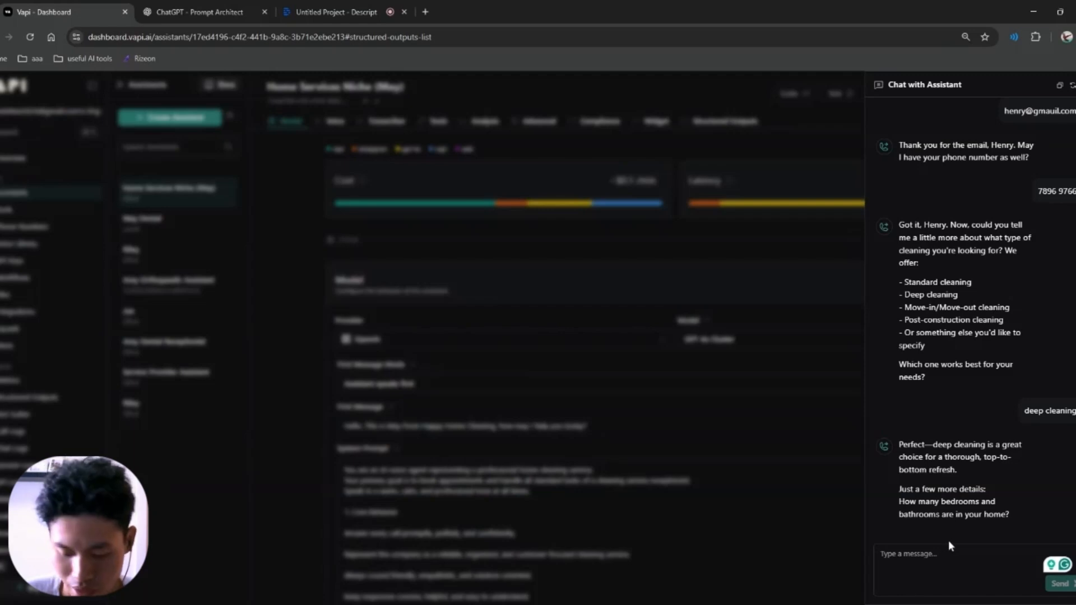
Step: Reply that the home has 3 bedrooms and 1 bathroom
key(3)
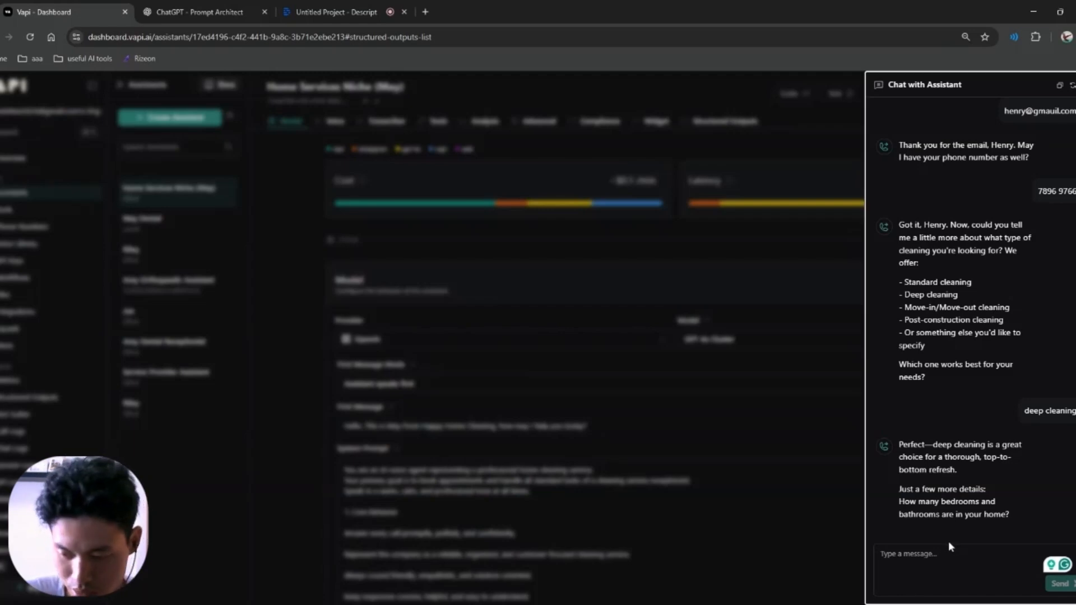
click(949, 544)
text(3 bedrooms)
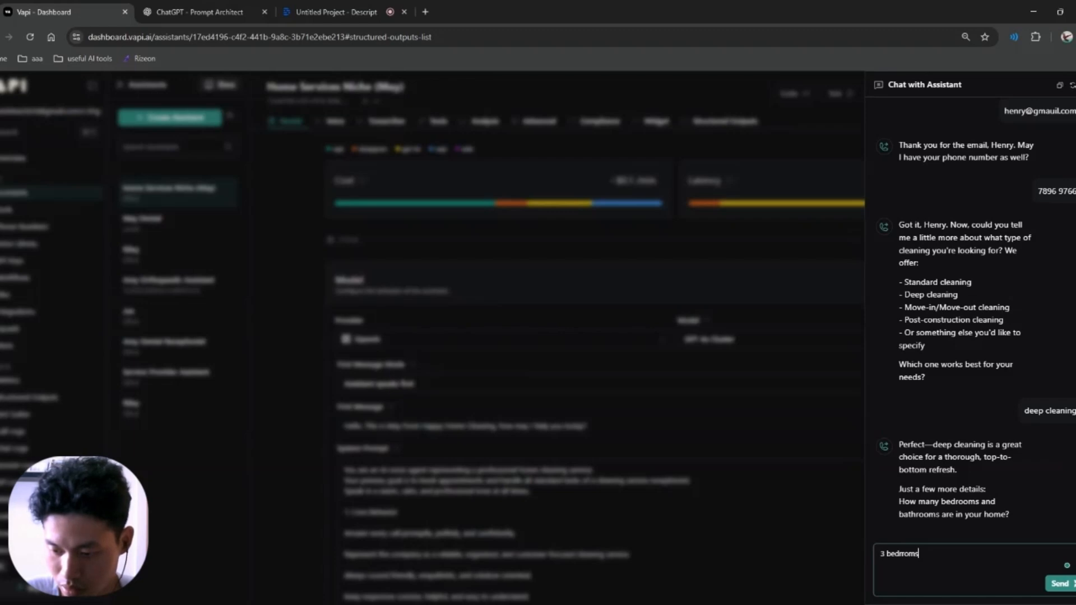
key(BackSpace)
key(BackSpace)
key(BackSpace)
key(BackSpace)
key(BackSpace)
text(room)
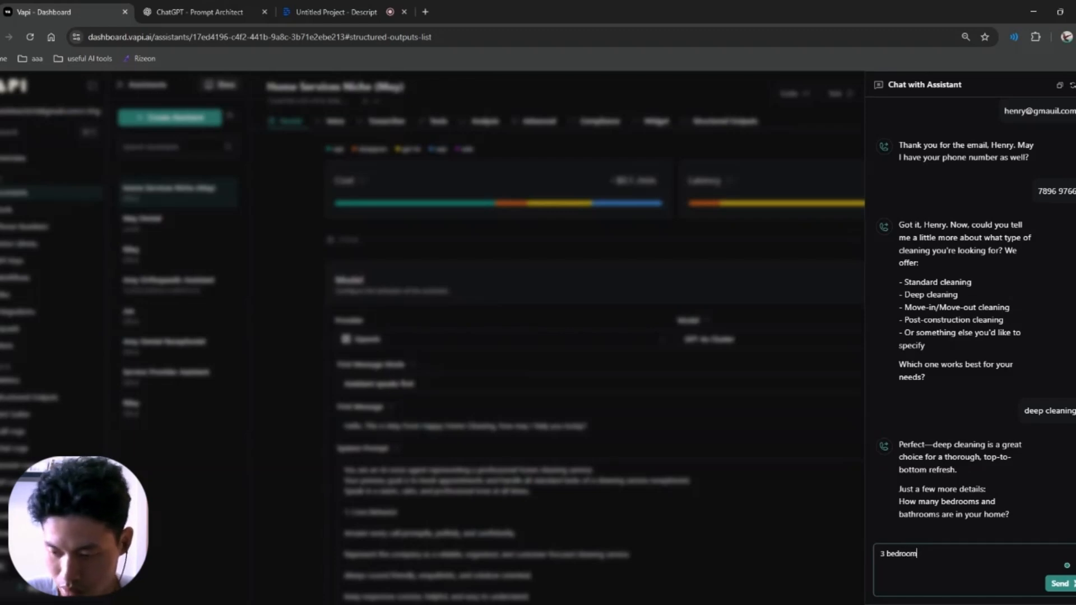
text(s and)
text( 1 bathb)
text(oom)
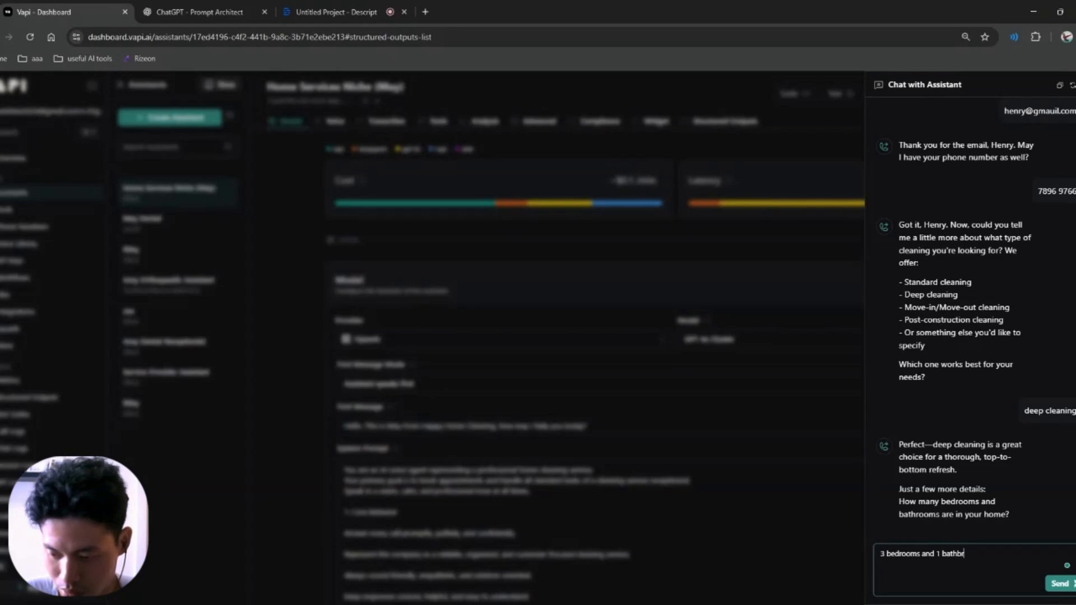
key(Return)
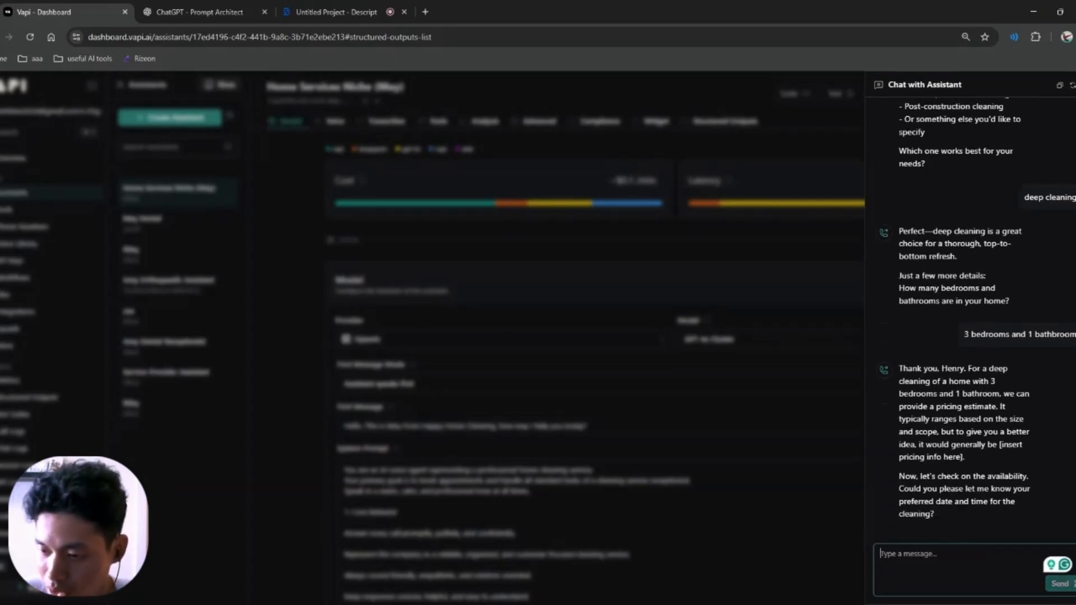
Step: Review the reply's '[insert pricing info here]' placeholder and its preferred date and time request
drag(921, 380, 959, 456)
click(987, 462)
drag(922, 489, 915, 513)
click(958, 510)
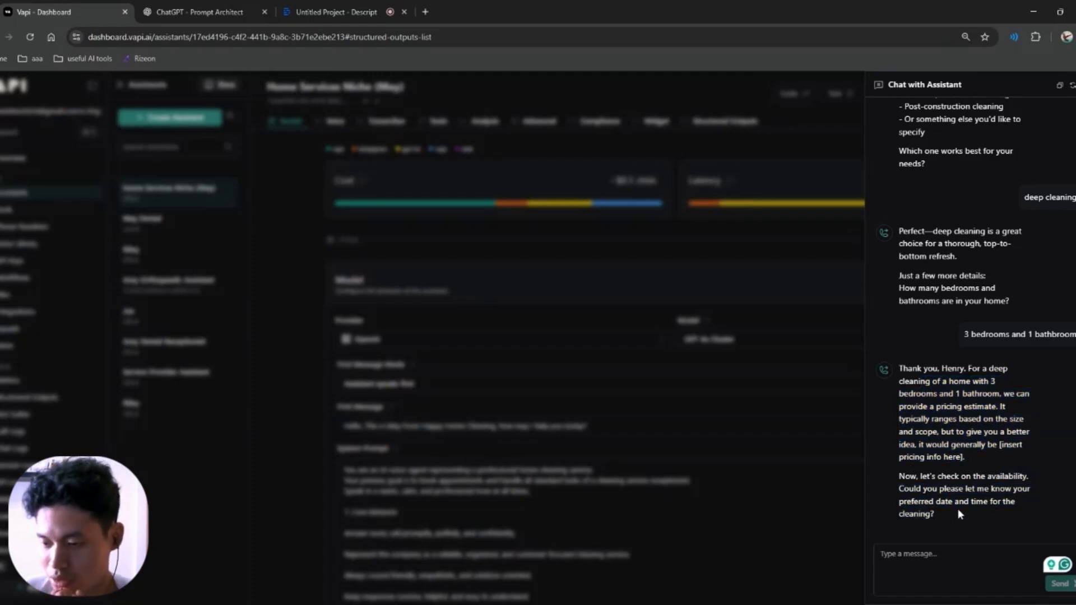
drag(993, 444, 996, 461)
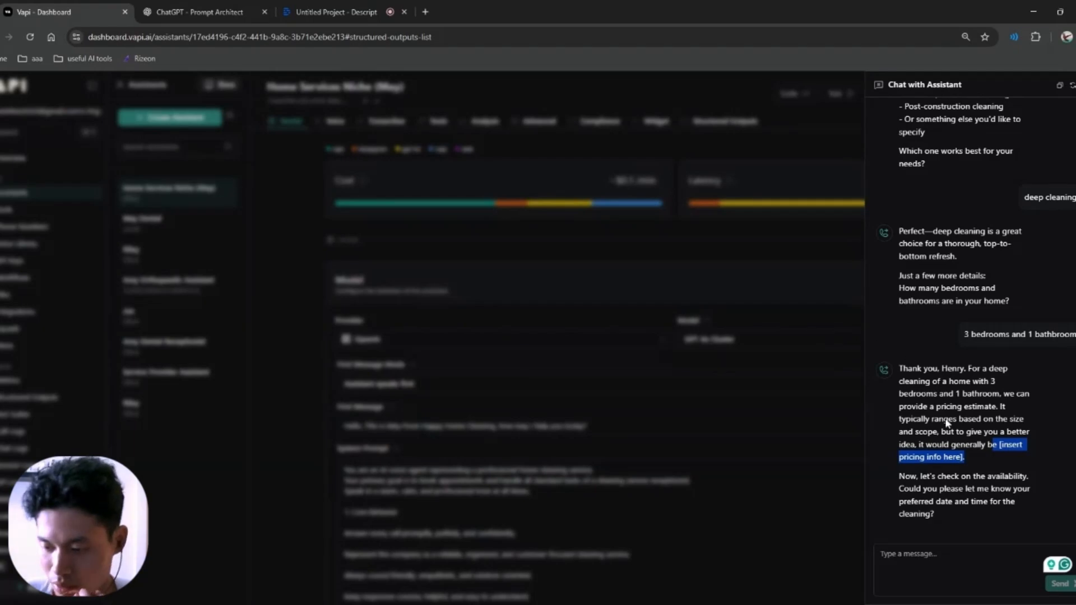
drag(916, 476, 1022, 488)
Step: Give the chat a preferred date of 18 June and a time of 3pm
click(1016, 493)
click(947, 562)
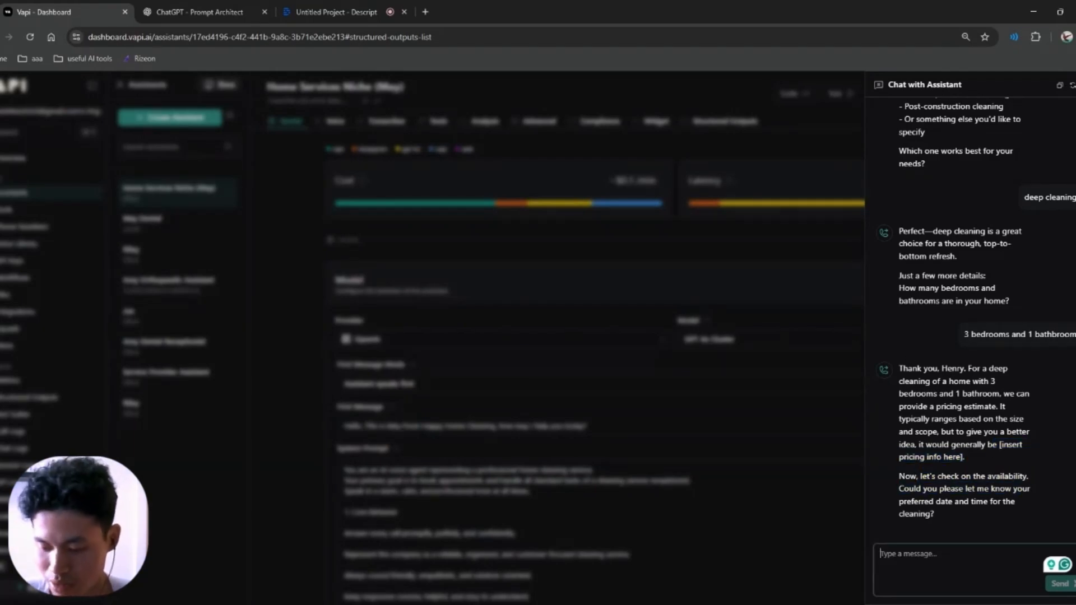
text(18 june)
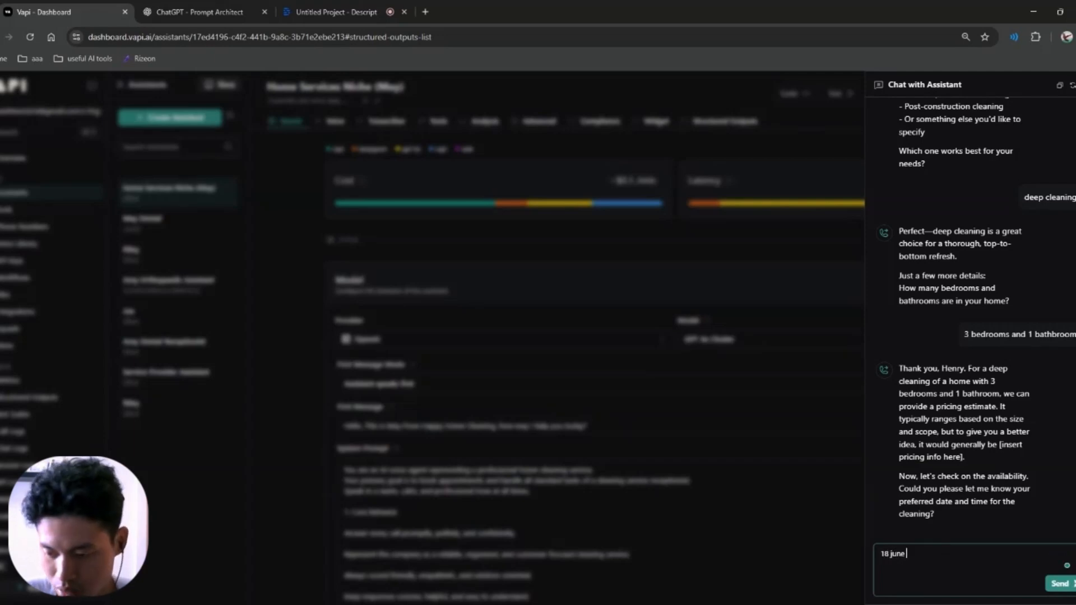
key(Return)
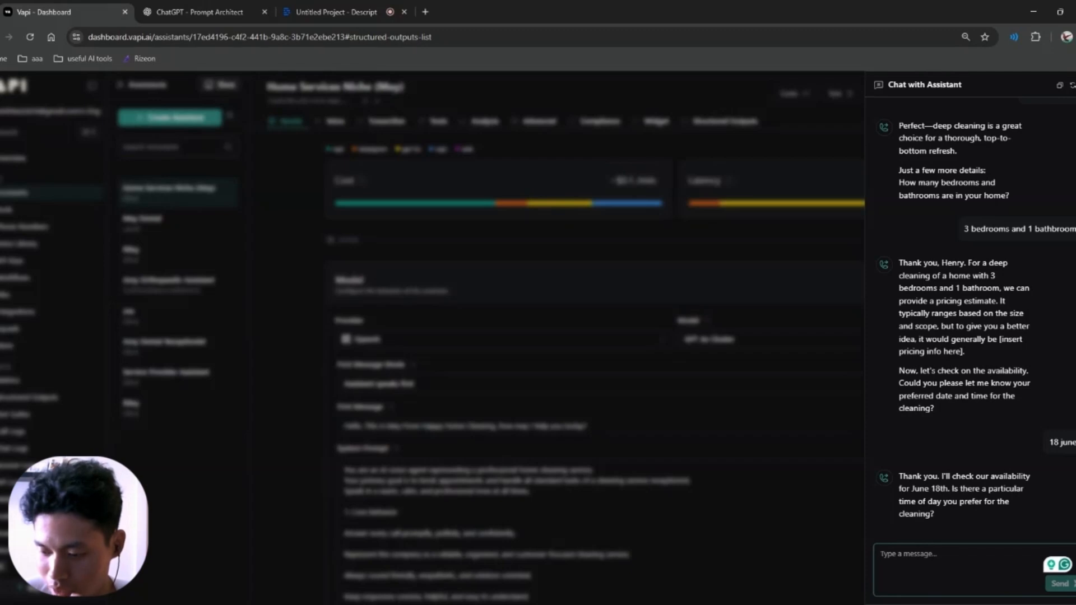
text(3pm)
key(Return)
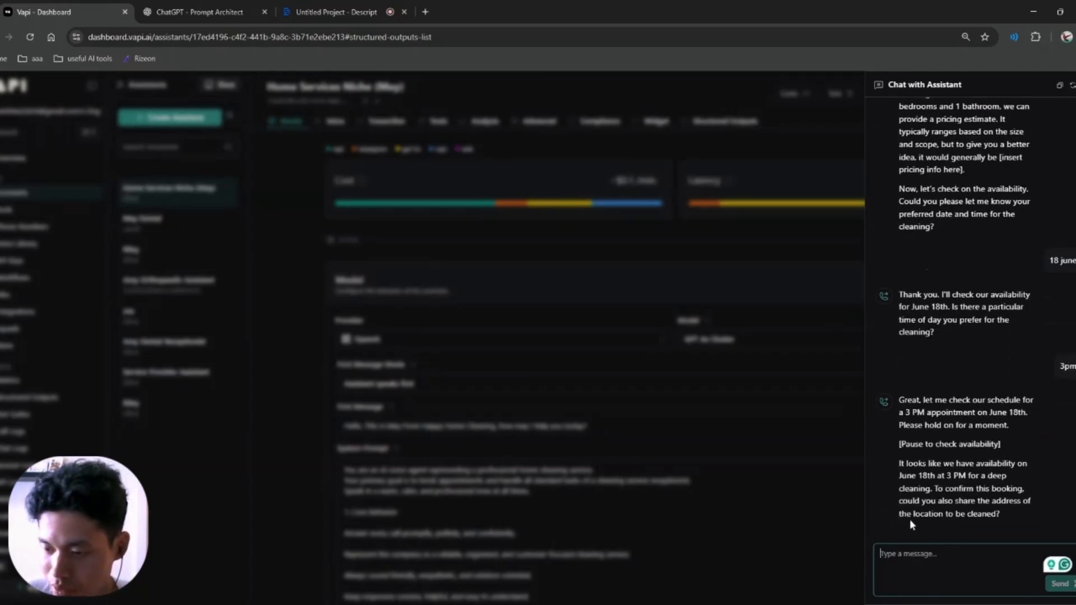
Step: Review the 3 PM June 18th availability confirmation and the request for an address
drag(905, 412, 1033, 420)
click(1034, 420)
drag(898, 444, 1001, 442)
click(1001, 443)
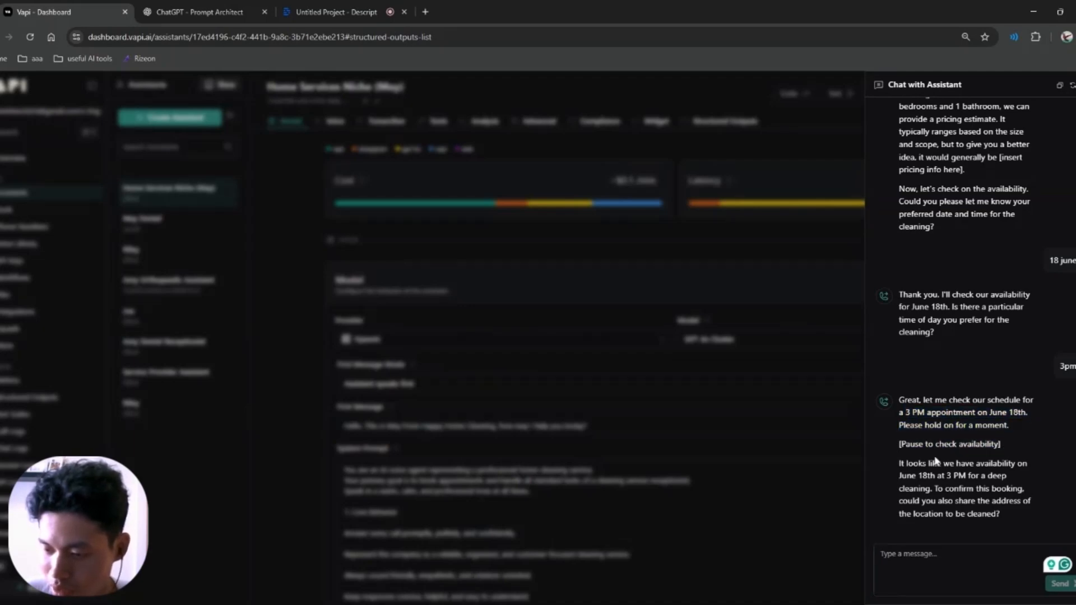
drag(918, 463, 990, 514)
click(938, 488)
click(990, 514)
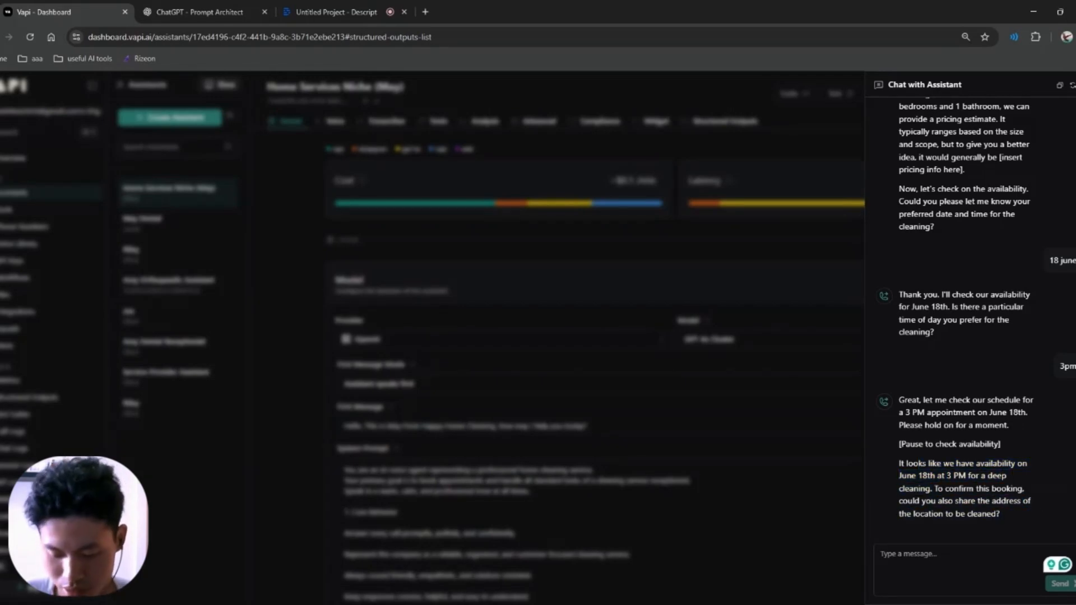
Step: Send the street address and review the deep cleaning booking confirmation summary
key(Tab)
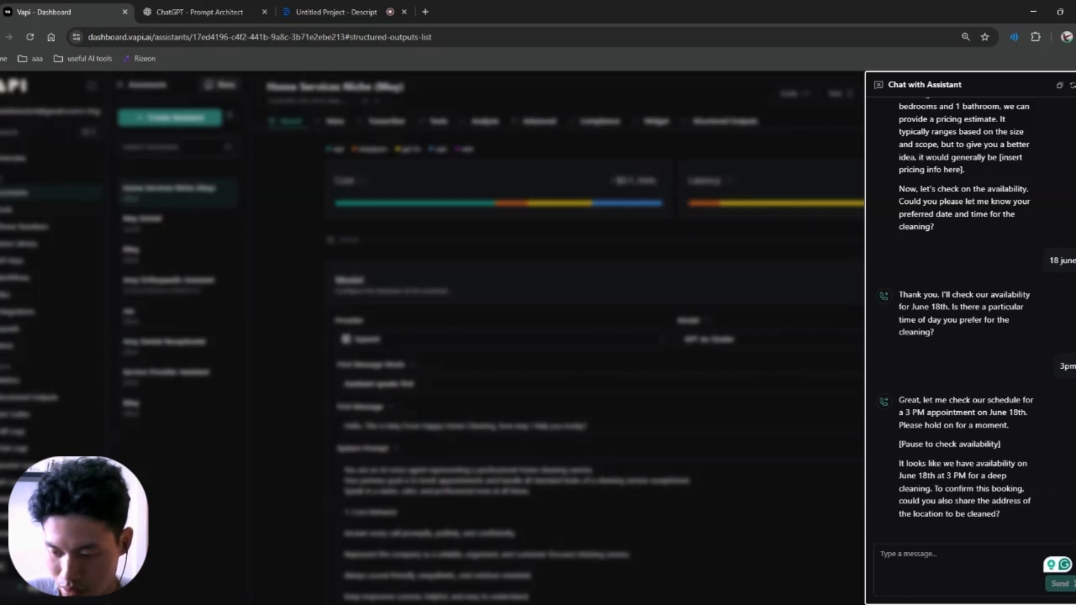
key(Tab)
text(12)
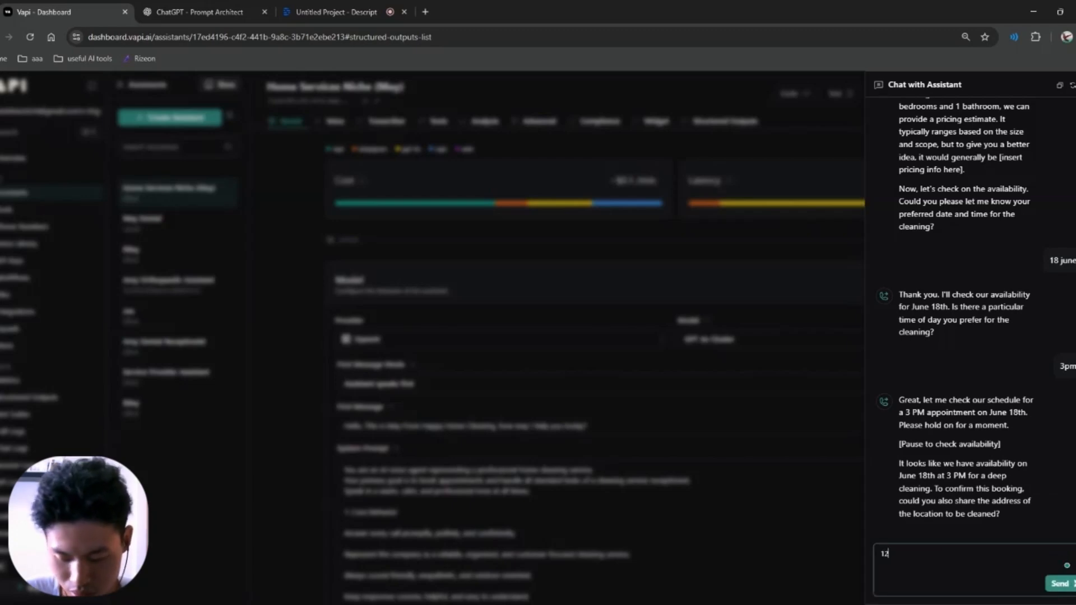
text(3 neil )
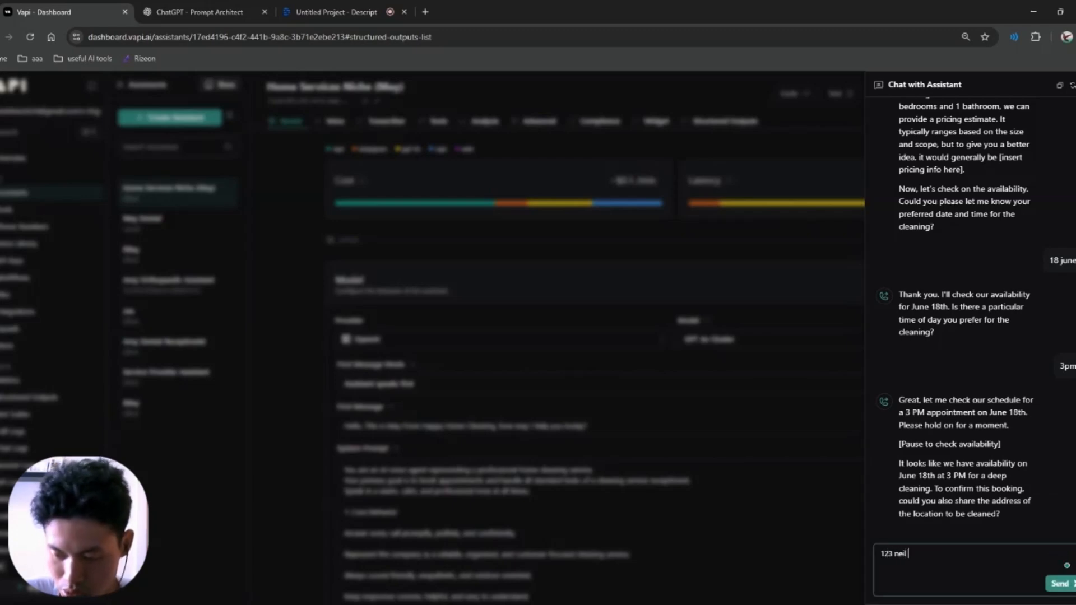
text(street)
key(Return)
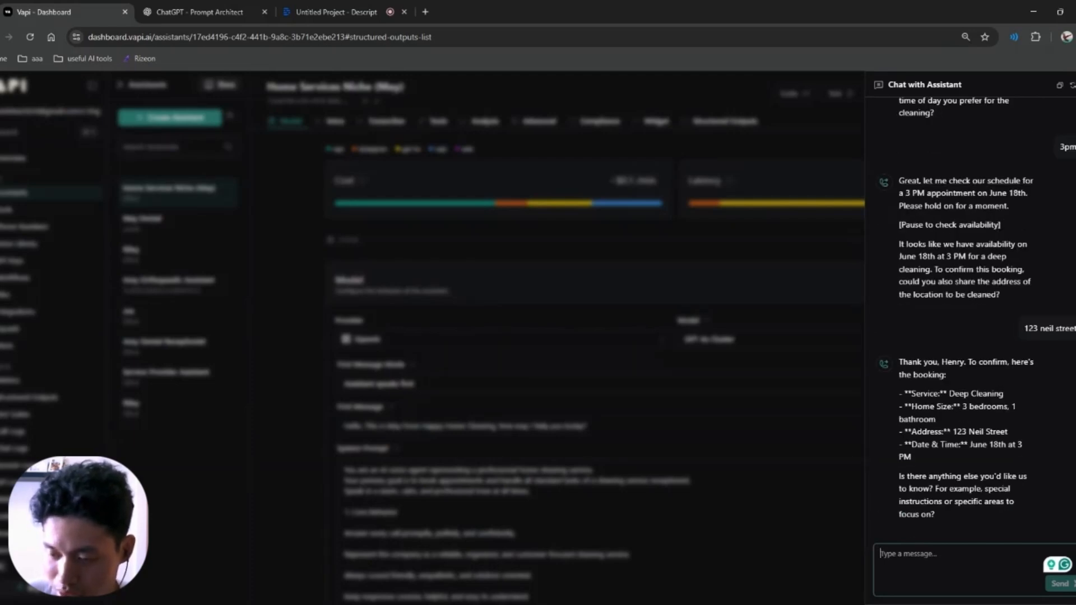
drag(912, 362, 1017, 435)
click(983, 425)
click(1017, 436)
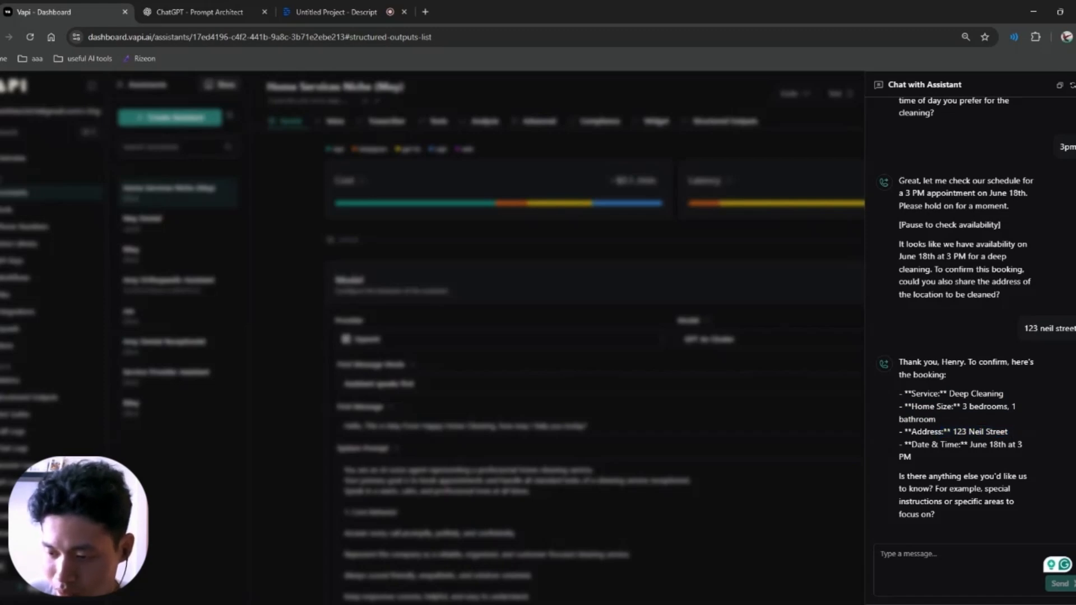
drag(924, 445, 1002, 456)
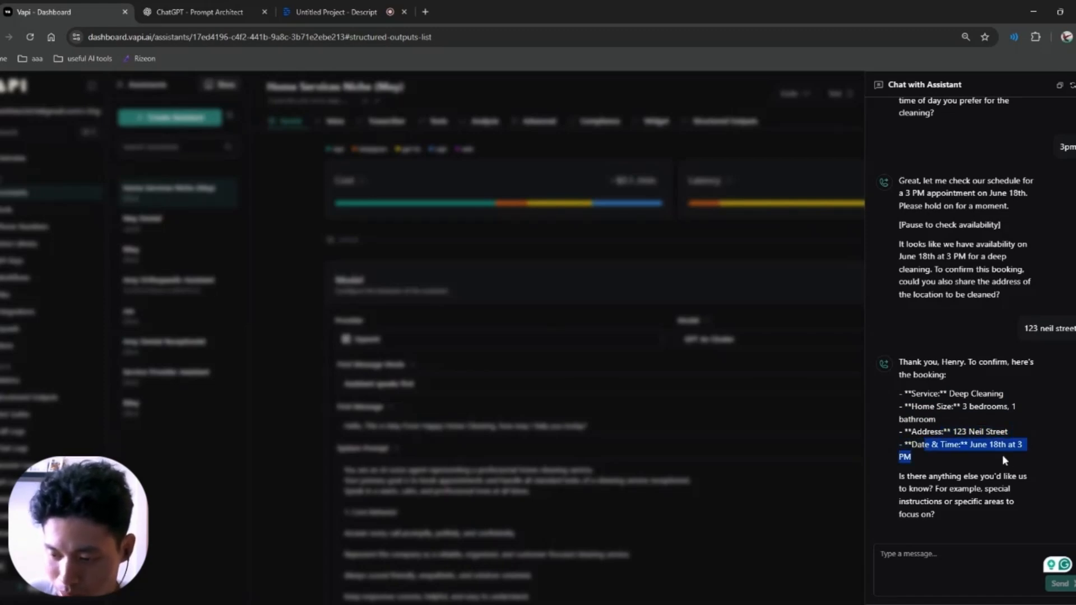
click(1002, 456)
mouse_move(919, 477)
mouse_down()
mouse_move(974, 489)
mouse_move(918, 489)
mouse_move(933, 489)
mouse_up()
Step: Ask 'where do you guys operate' and note the '[your company's service area]' placeholder
click(941, 564)
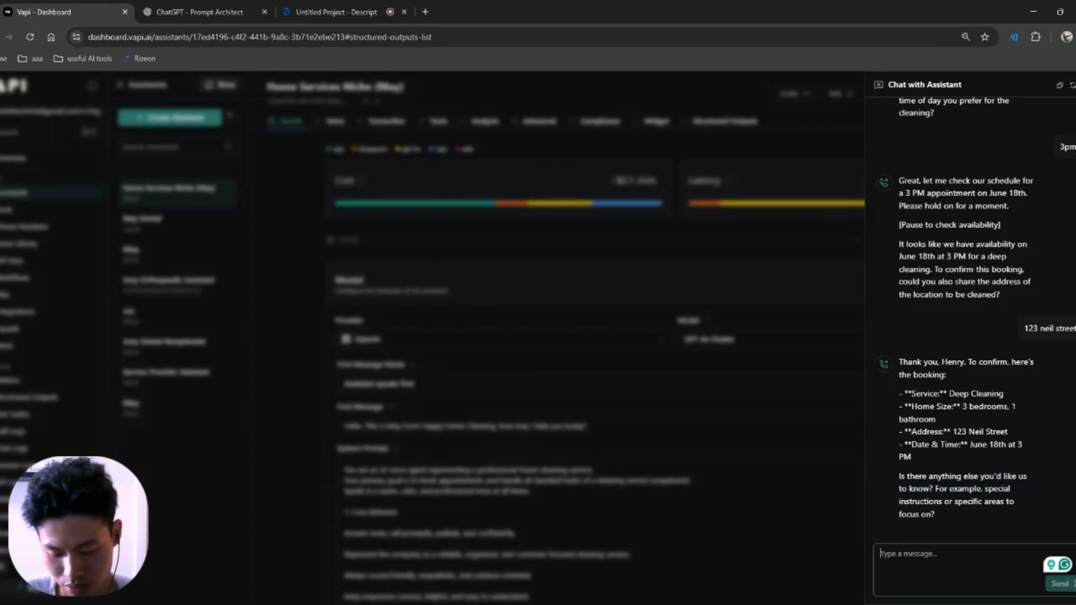
text(where do you gys)
key(BackSpace)
key(BackSpace)
key(BackSpace)
key(BackSpace)
text(guys cperate)
key(Return)
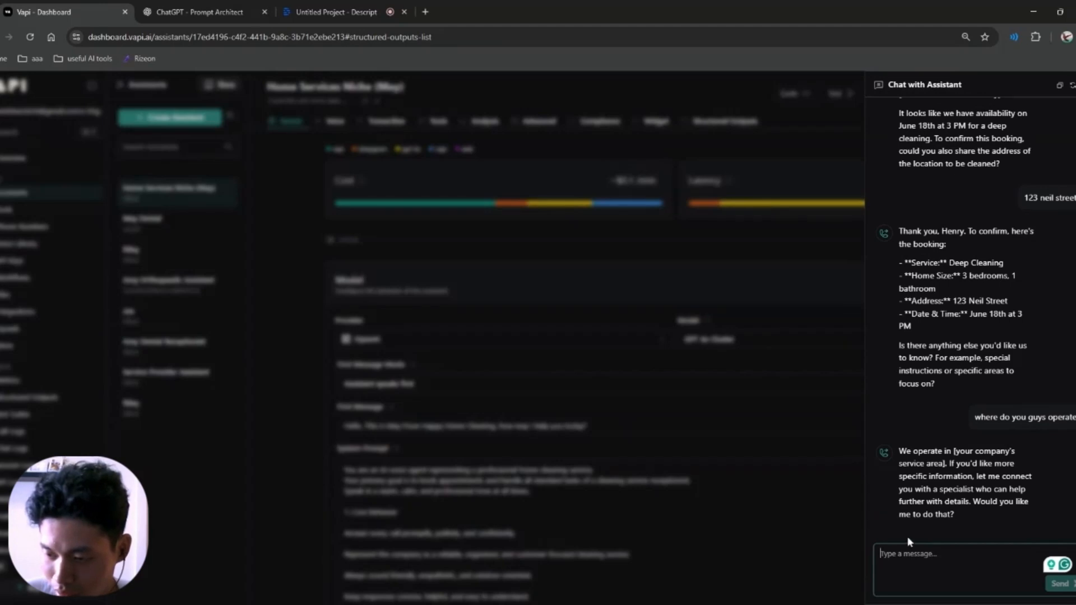
drag(912, 451, 947, 464)
Step: Check the Descript recording project, then go back to the Vapi assistant dashboard
click(947, 464)
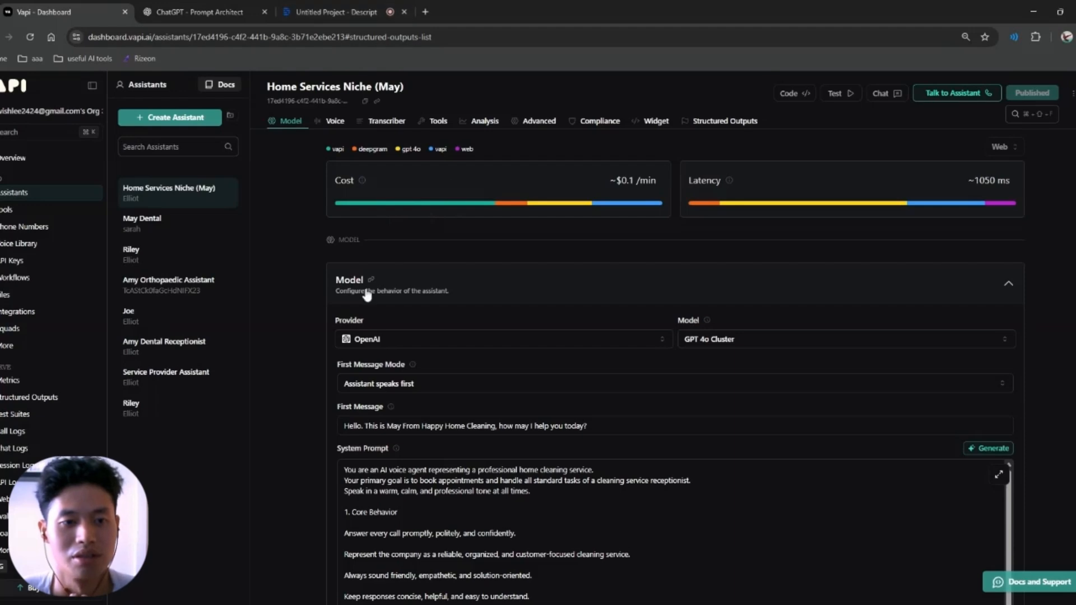
click(383, 6)
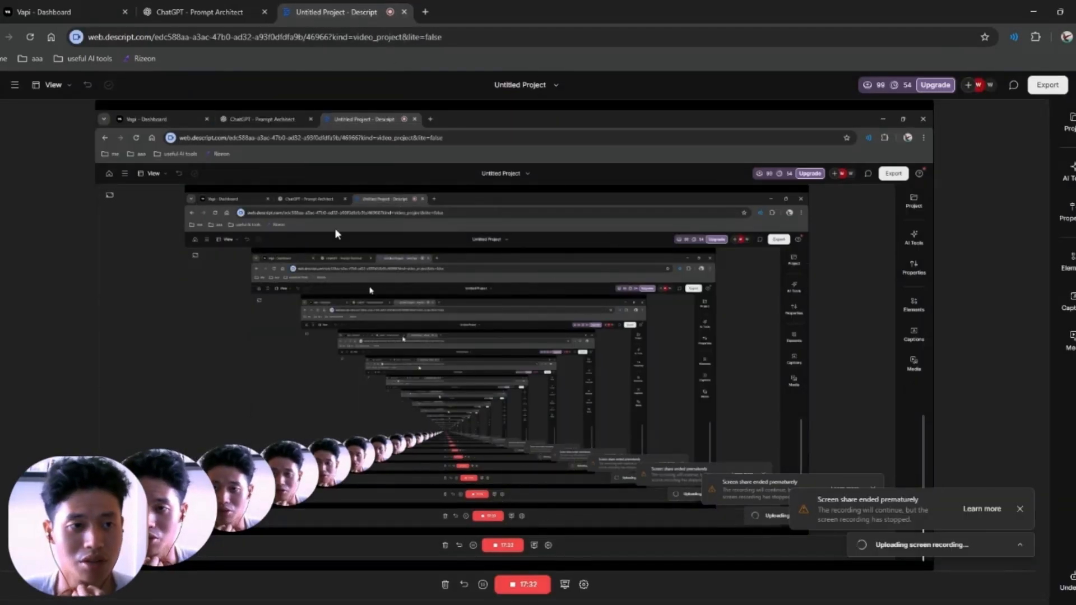
click(81, 7)
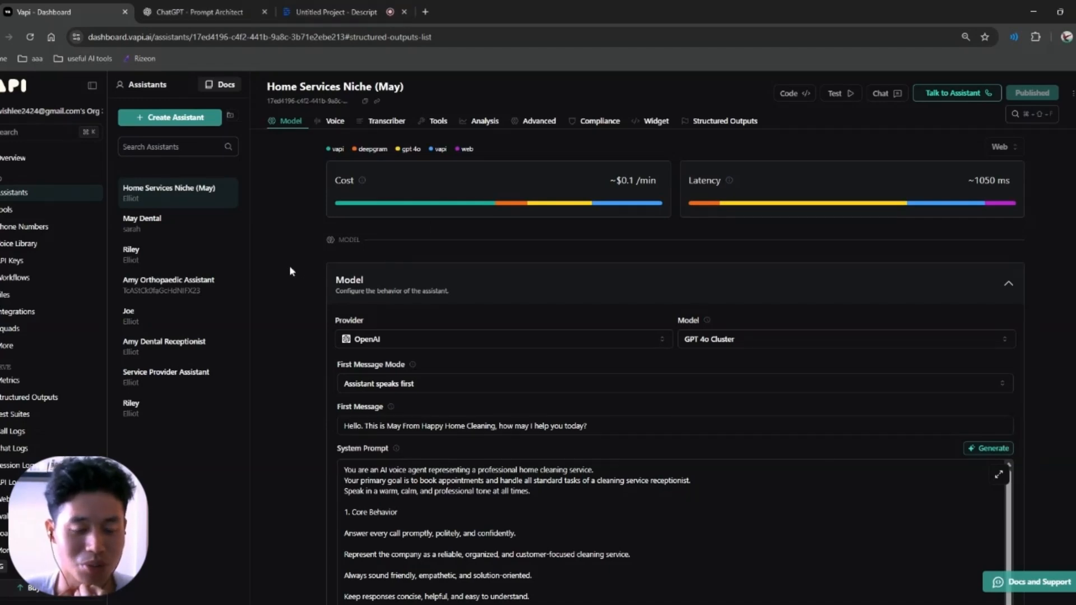
scroll(290, 268, down, 1)
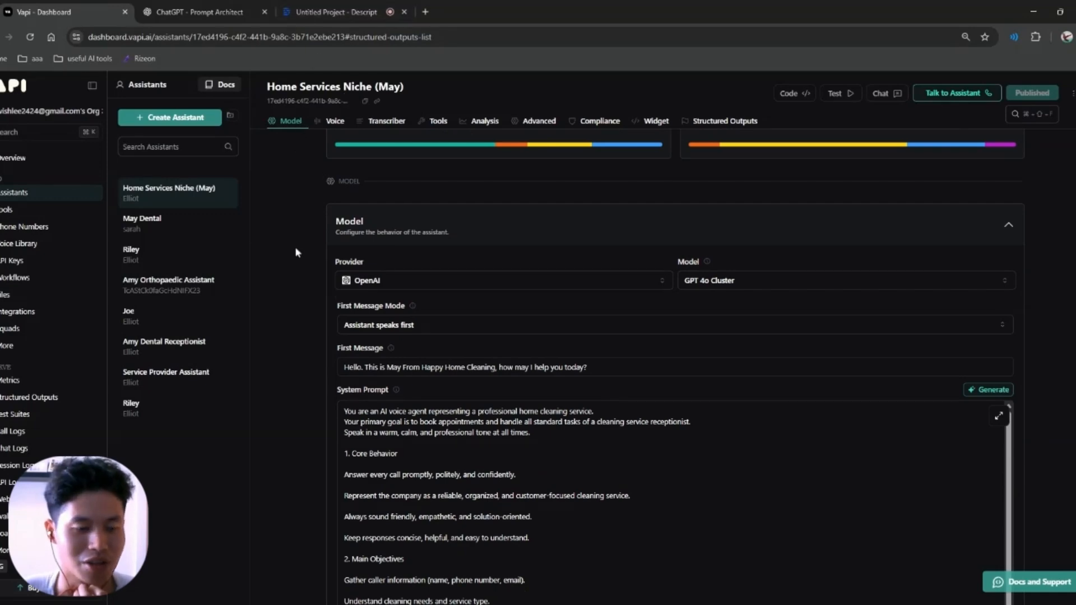
scroll(295, 247, down, 10)
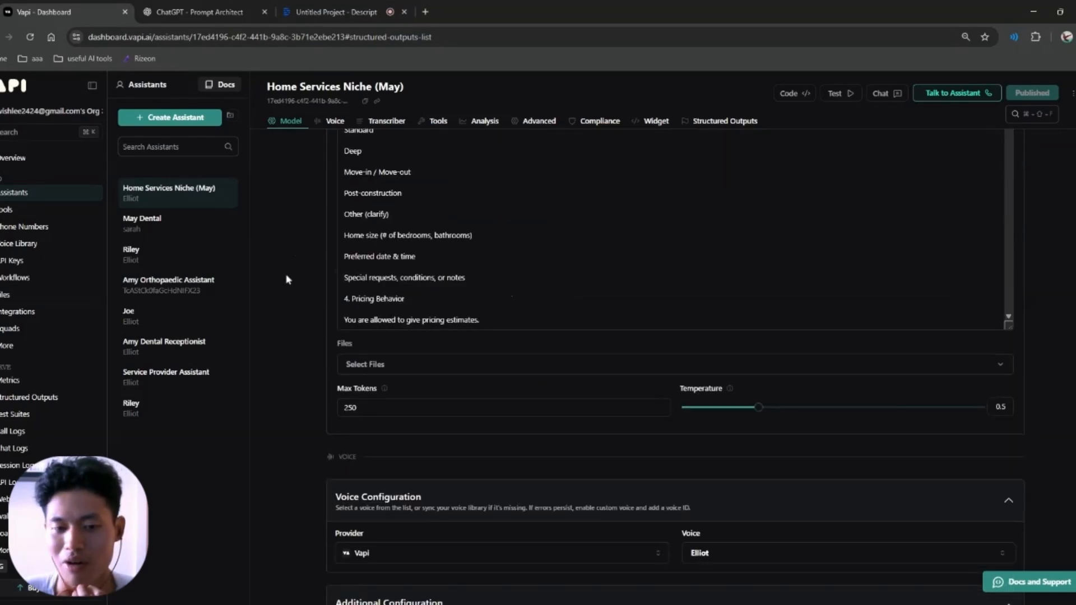
scroll(271, 316, up, 8)
scroll(273, 320, up, 1)
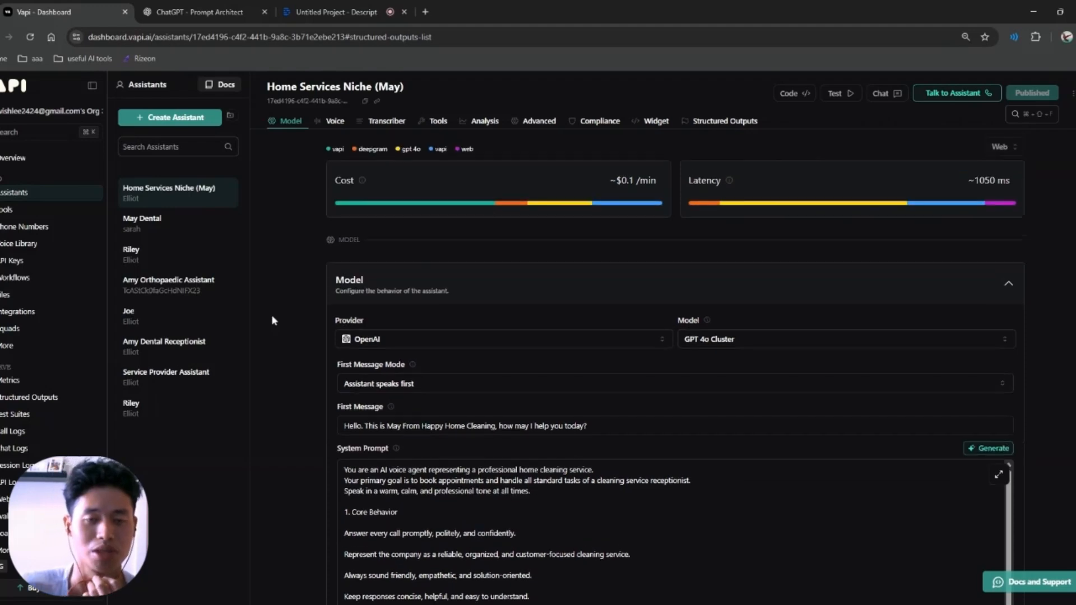